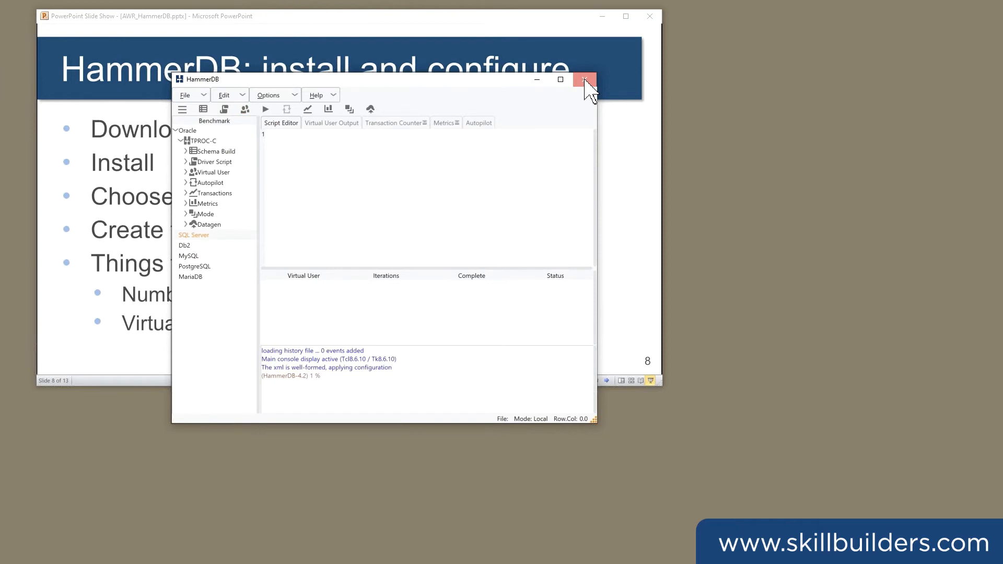
Close HammerDB, open a new Command Prompt window and run orclz to set the Oracle environment variables.
left_click(585, 80)
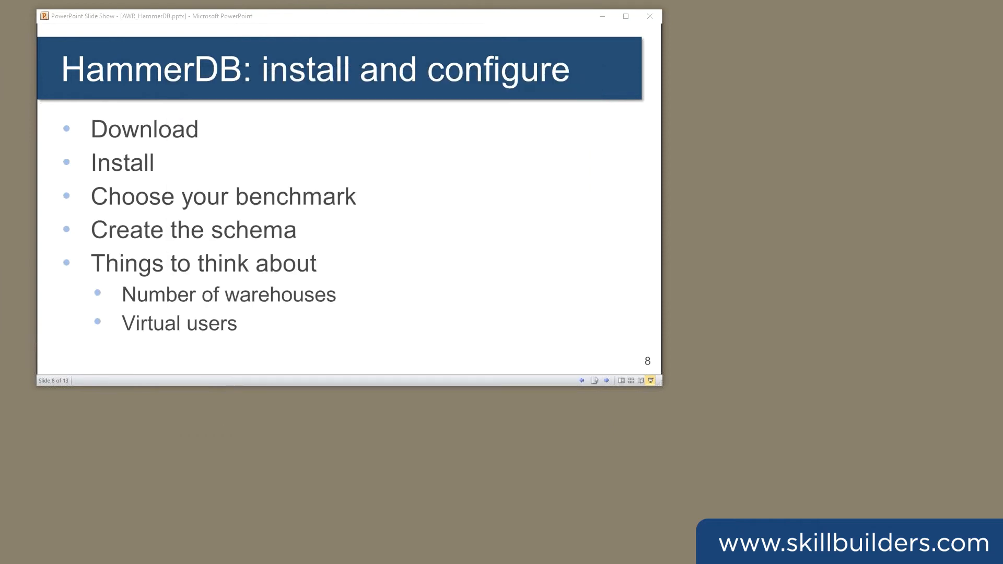
key("alt+Tab")
left_click(259, 255)
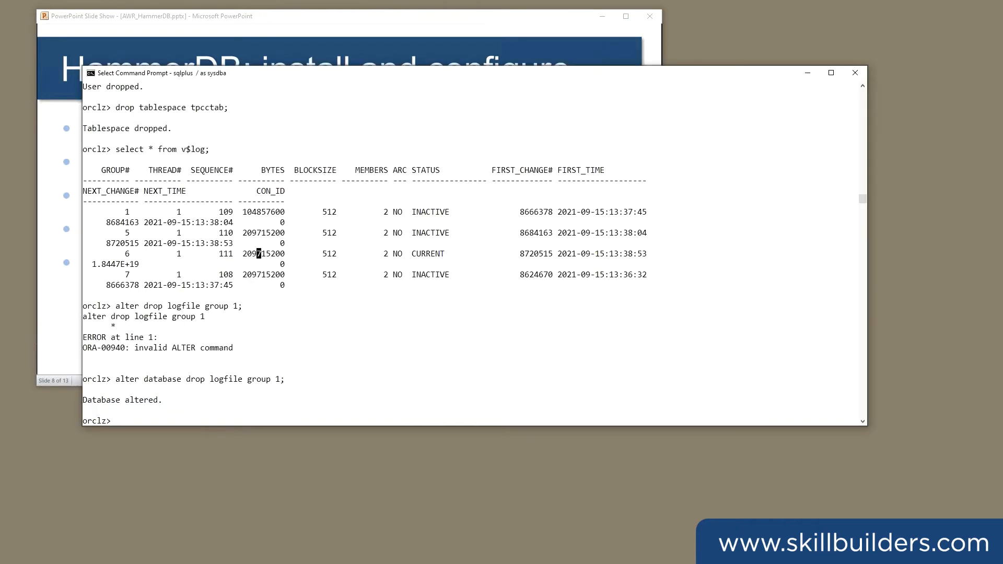
key("alt+Tab")
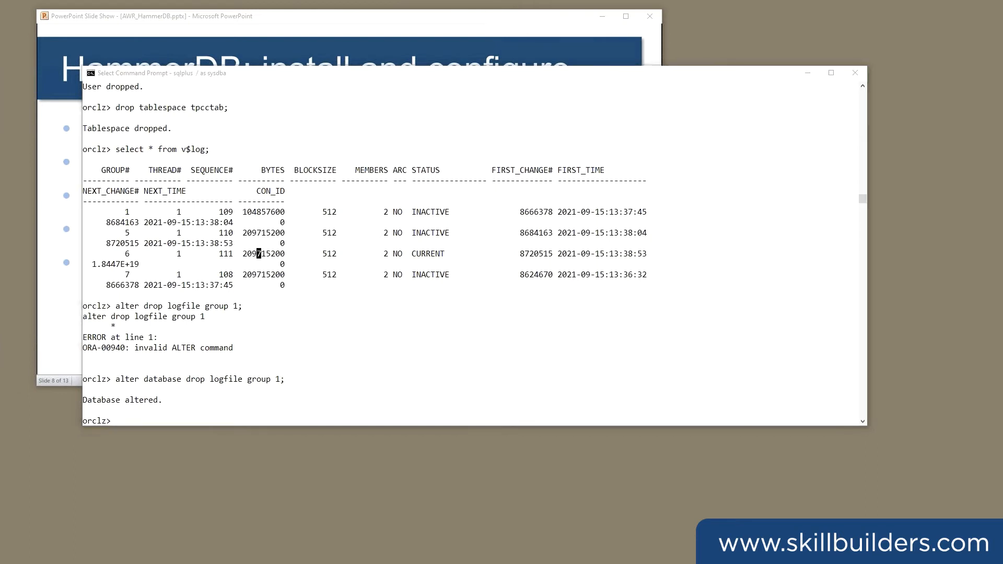
left_click_drag(0, 143, 669, 196)
type("orclz")
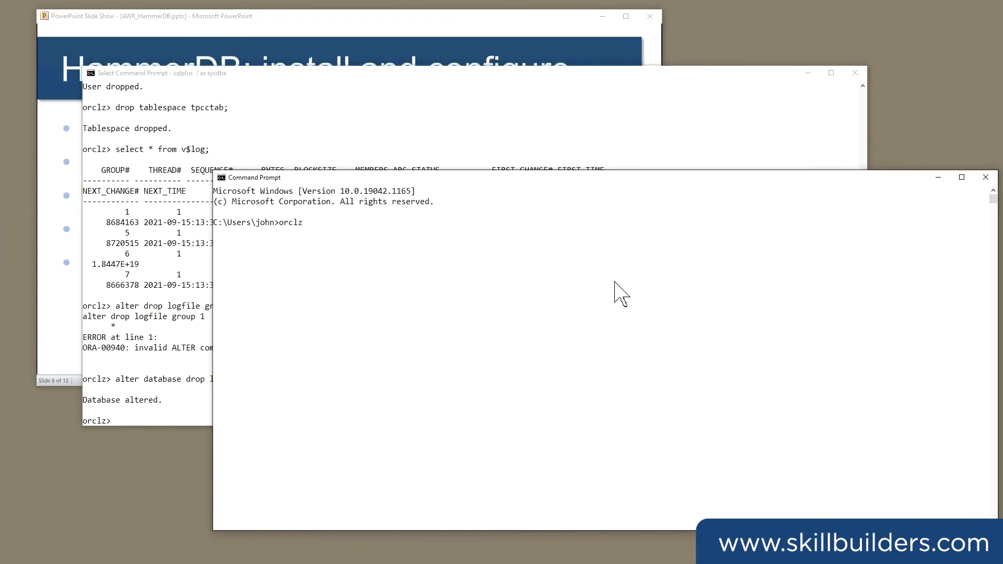
key("Return")
Change to the \Program Files\HammerDB-4.2 directory and launch hammerdb.bat from there.
type("cd \"\\Program Files\"")
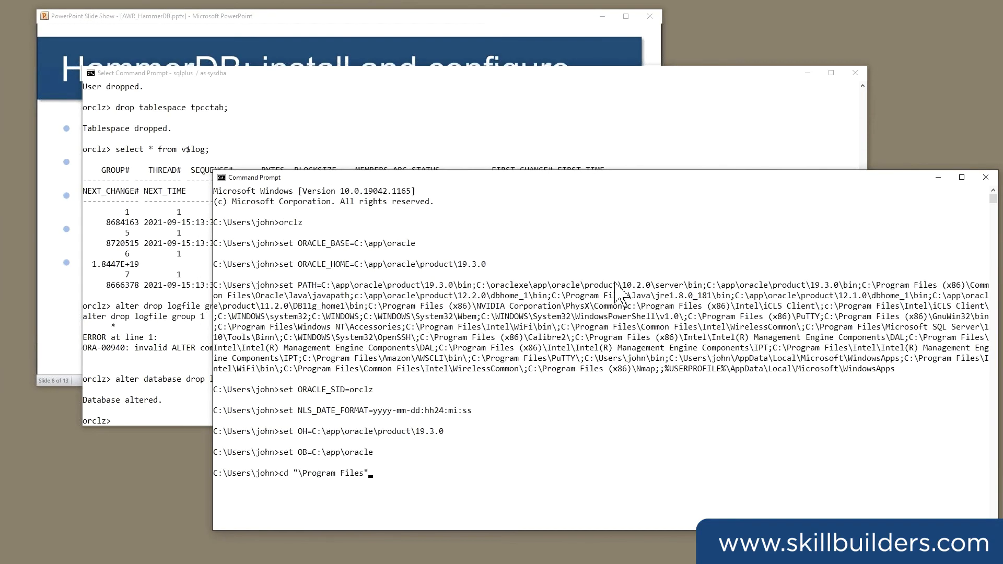
type("\\H")
key("Tab")
key("Return")
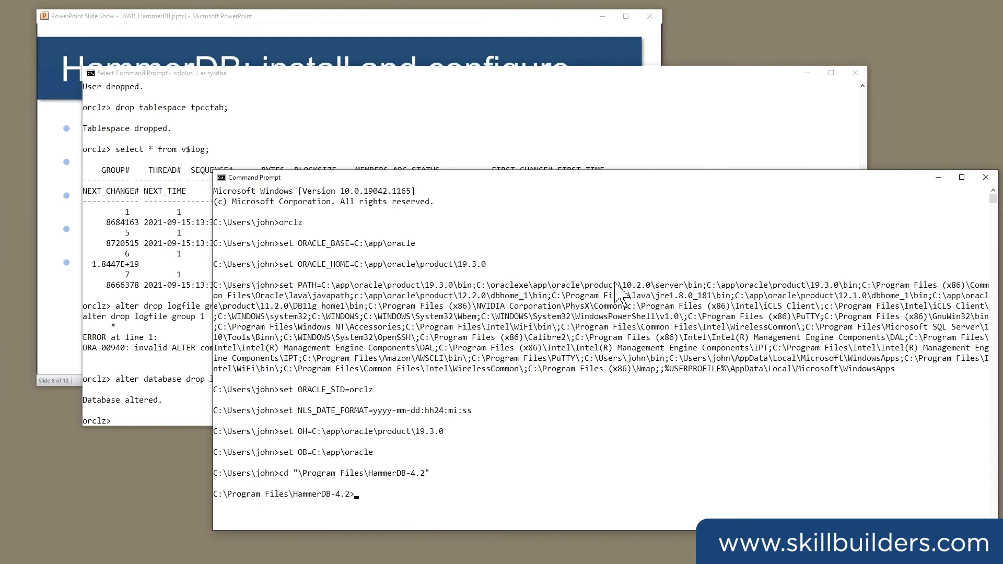
type(".\\hz")
key("BackSpace")
type("ammerdb.bat")
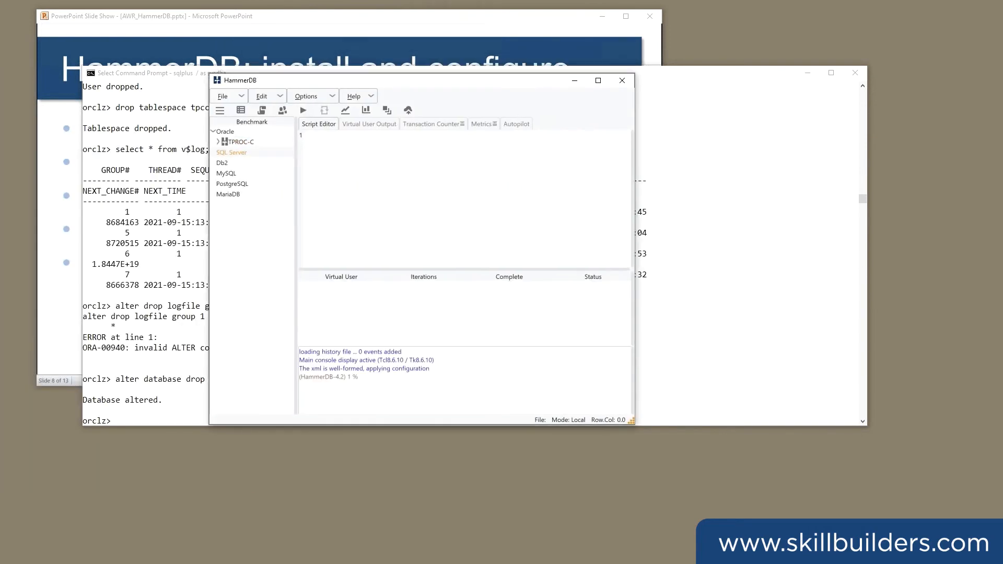
Set the benchmark options to the Oracle database with the TPROC-C workload and accept them.
left_click_drag(0, 194, 425, 165)
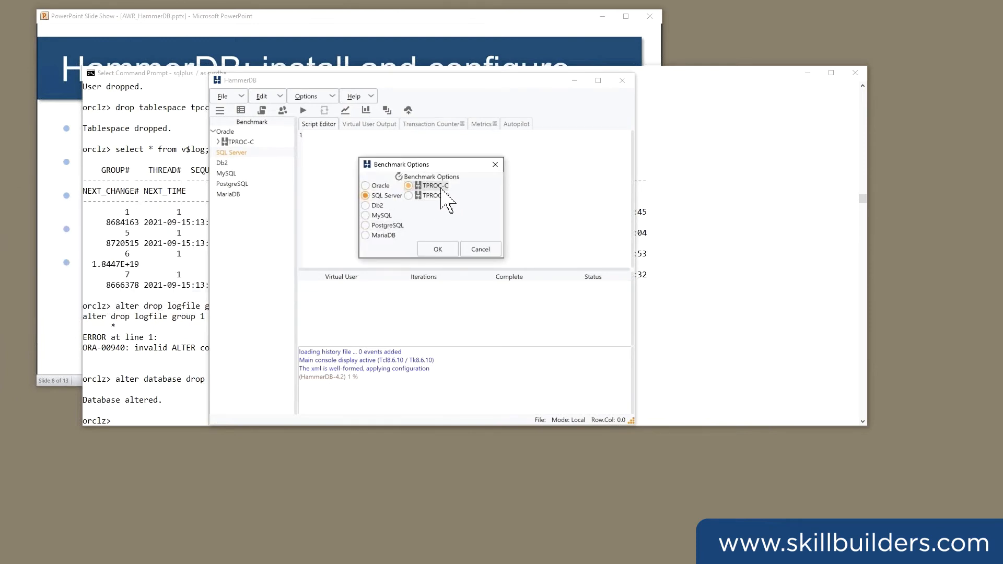
left_click(365, 186)
left_click(439, 251)
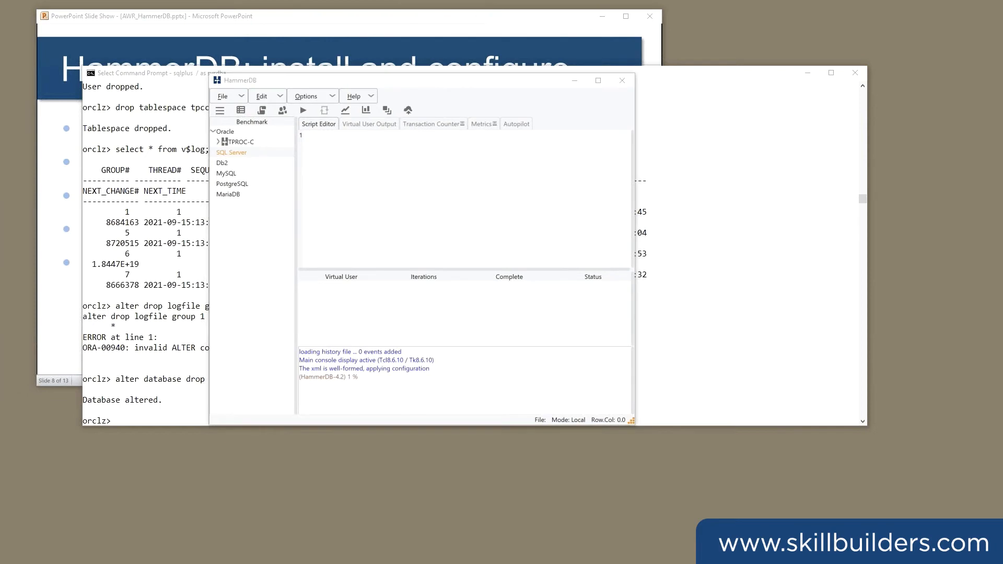
Open the Oracle TPROC-C schema build options and set the Oracle Service Name to orclz.
left_click(358, 81)
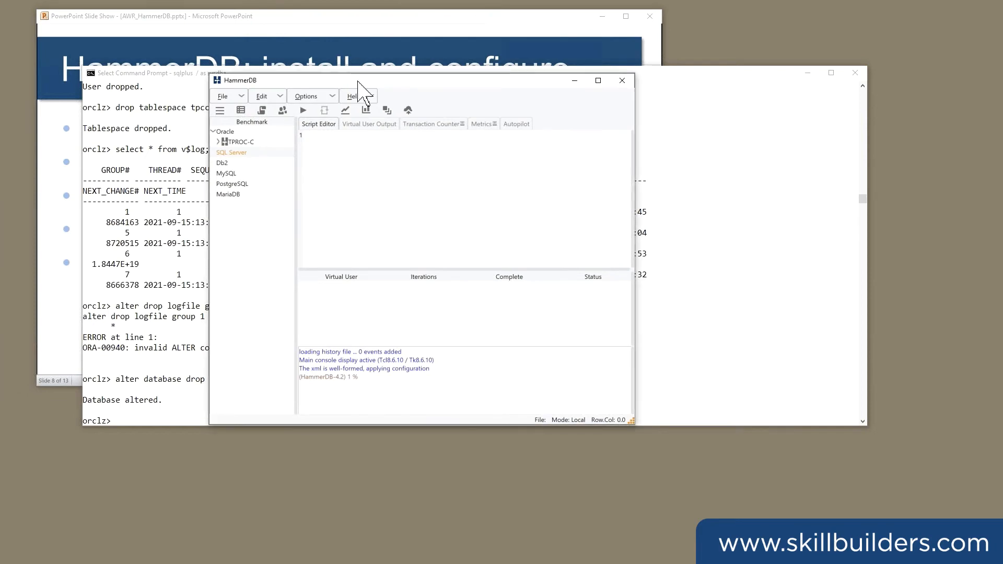
left_click_drag(358, 81, 401, 90)
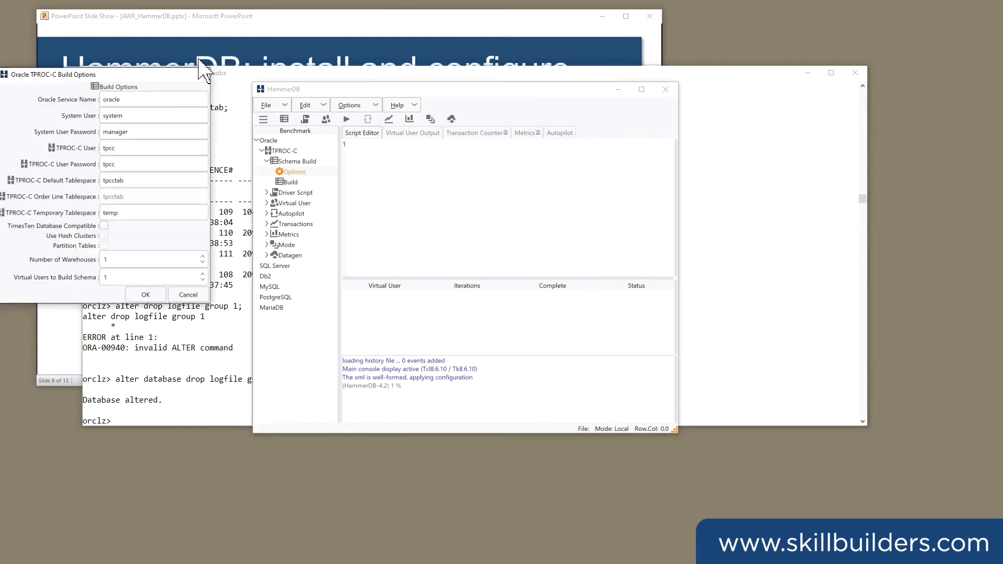
left_click_drag(52, 77, 435, 110)
left_click_drag(505, 134, 476, 140)
type("opr")
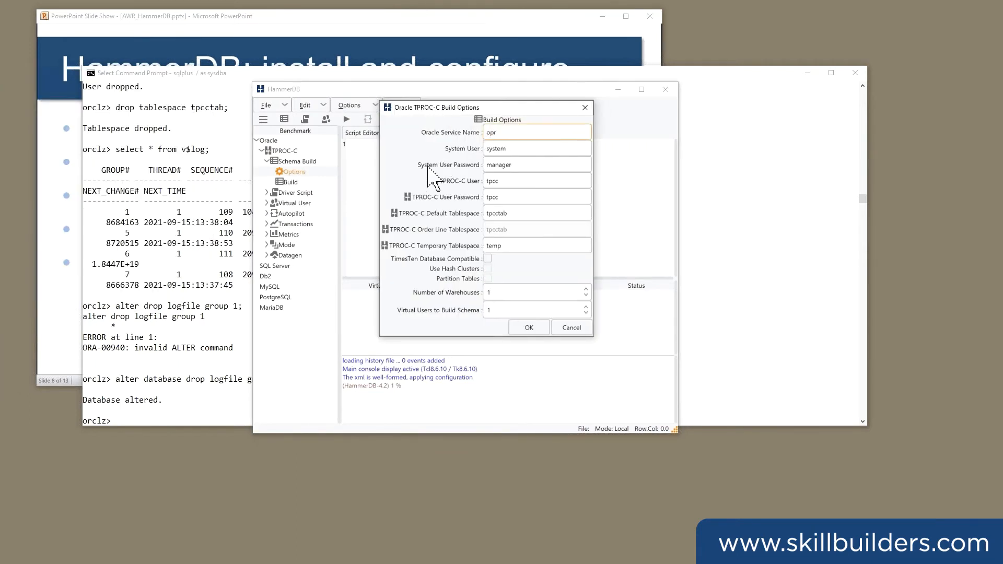
type("clz")
key("BackSpace")
key("BackSpace")
key("BackSpace")
key("BackSpace")
key("BackSpace")
type("rcl")
key("ctrl+a")
Enter the system user password in the TPROC-C build options.
key("Tab")
key("Tab")
type("oracle")
key("Tab")
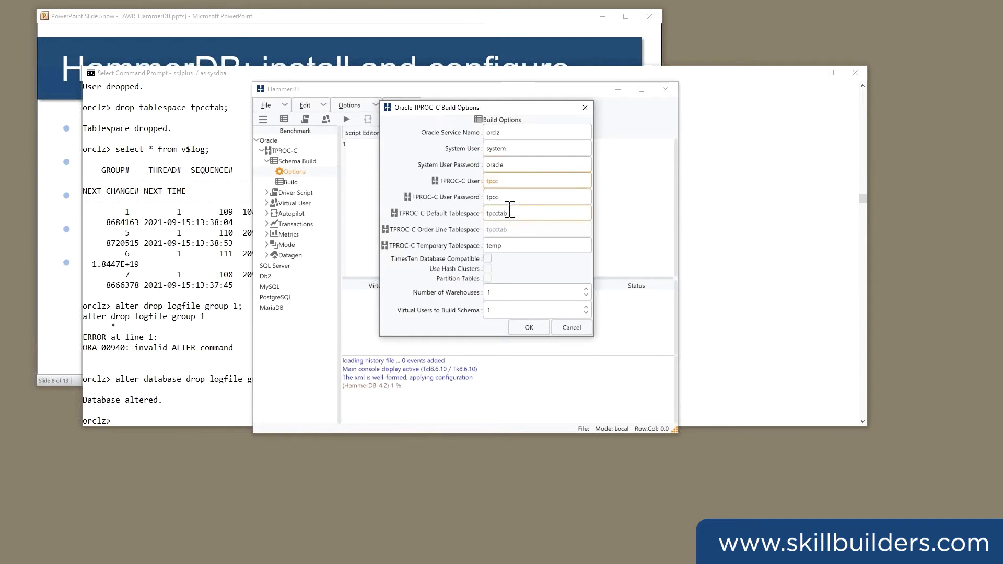
In the SQL*Plus window, create a bigfile tablespace named tpcctab.
left_click(211, 310)
type("create bigf")
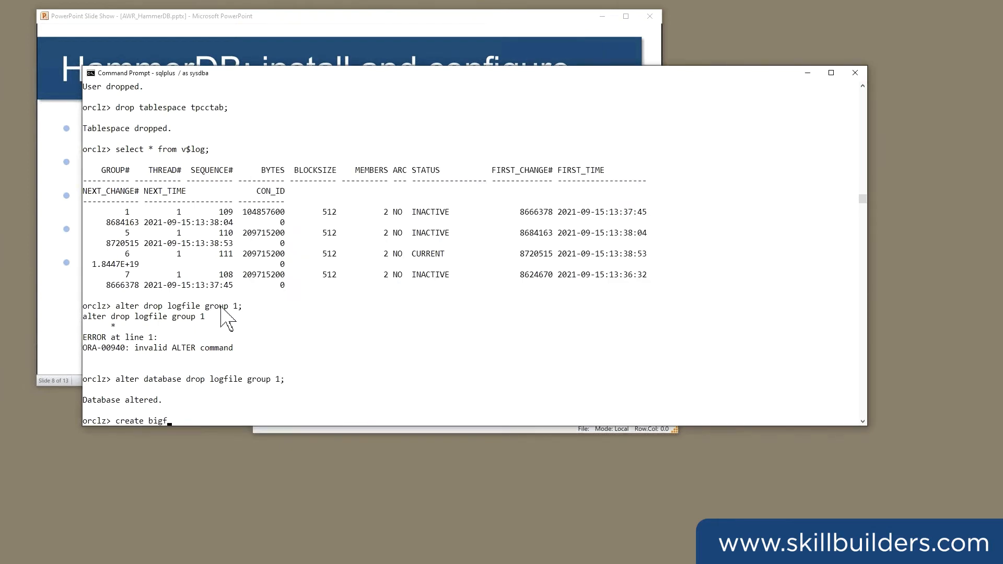
type("ile tablesapace tp")
key("Left")
key("Left")
key("Left")
key("BackSpace")
type("cctab;")
key("Return")
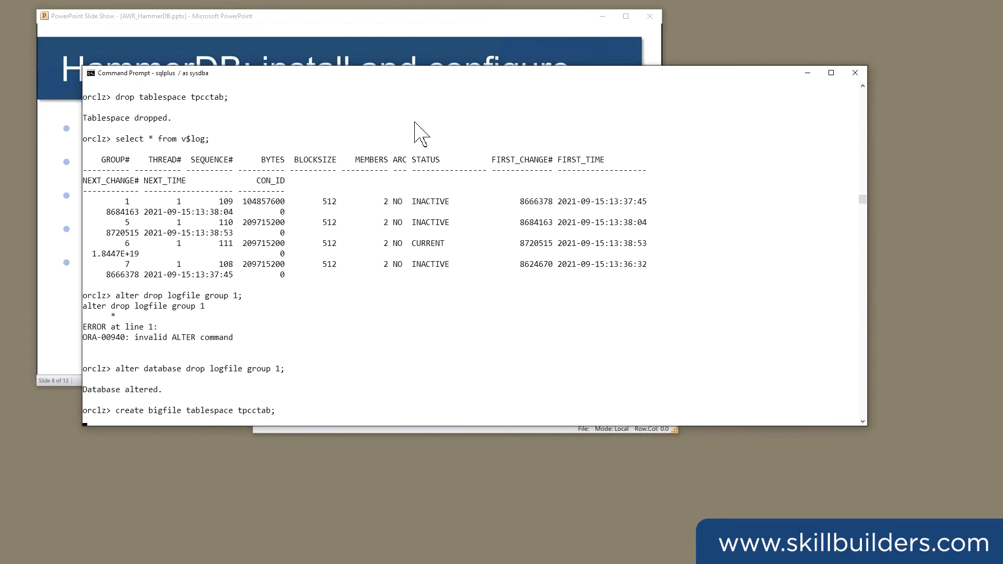
Set the number of warehouses to 10 and the virtual users to build the schema to 4, and accept the build options.
left_click_drag(367, 75, 473, 175)
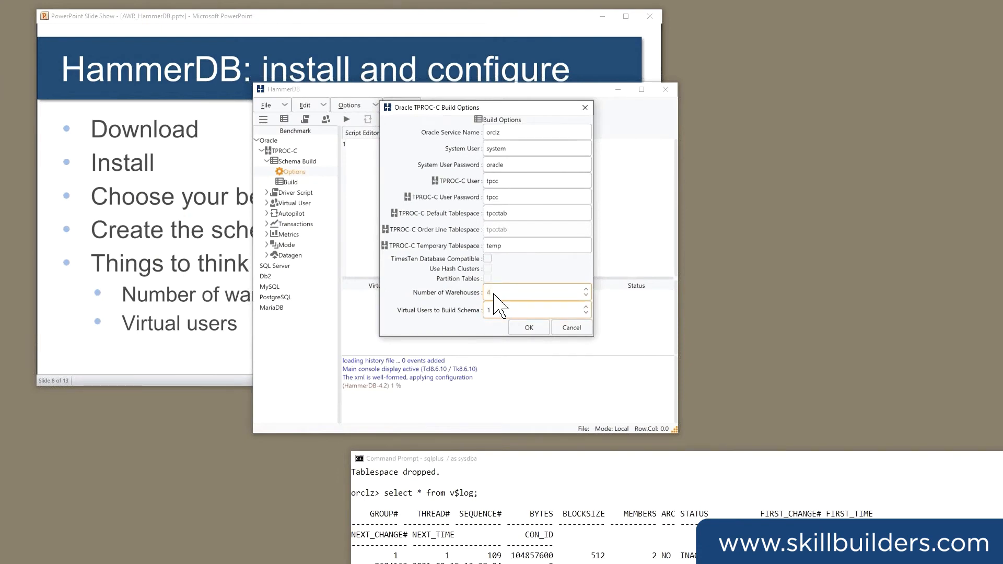
type("10")
key("Tab")
type("4")
left_click(502, 292)
left_click(486, 311)
left_click(486, 294)
left_click(533, 330)
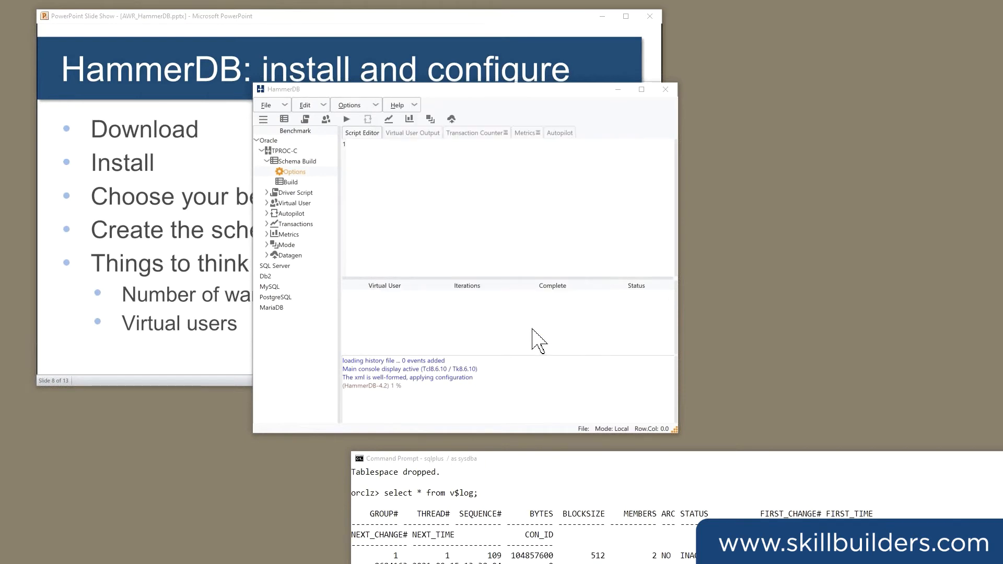
Start the TPROC-C schema build, confirm it, and move the HammerDB window out of the way.
left_click(290, 182)
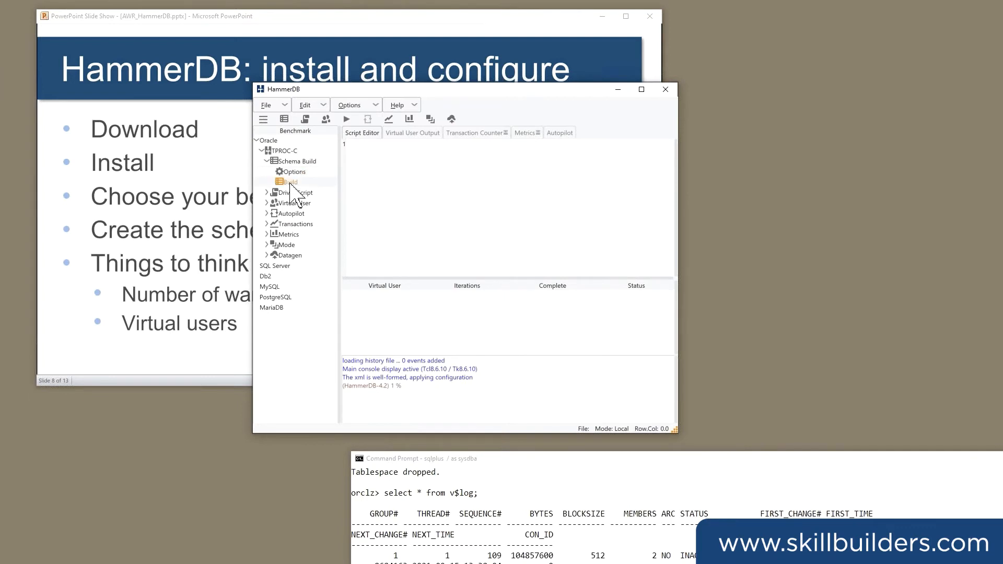
double_click(290, 184)
left_click(535, 254)
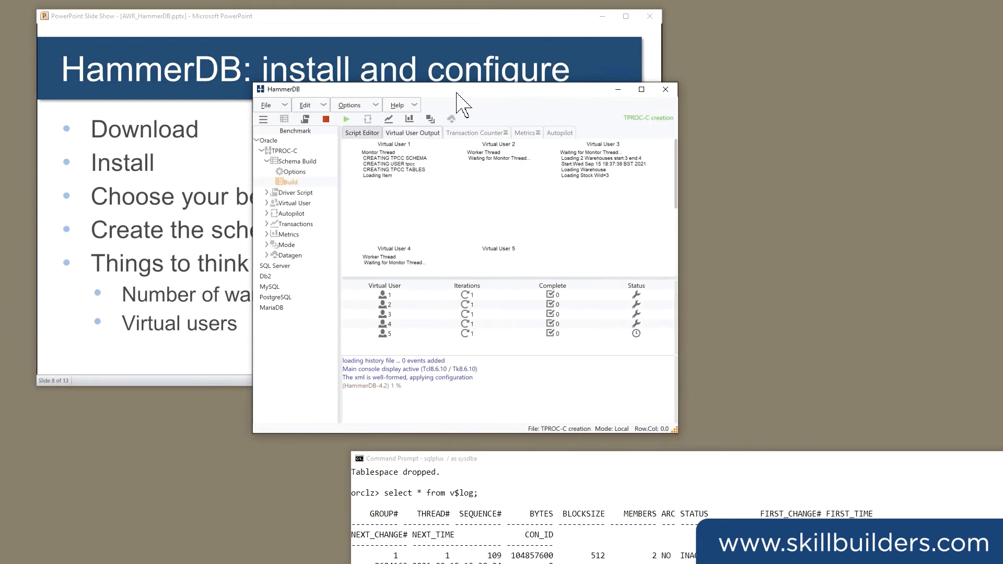
left_click_drag(458, 94, 284, 48)
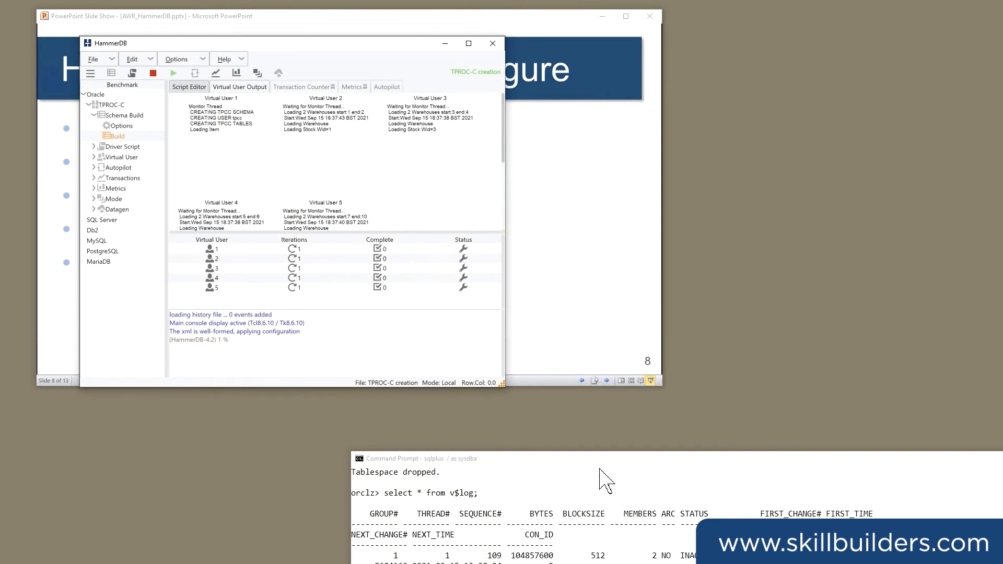
Query v$session in SQL*Plus for the session count per username, and return to HammerDB's build progress.
left_click_drag(597, 459, 568, 114)
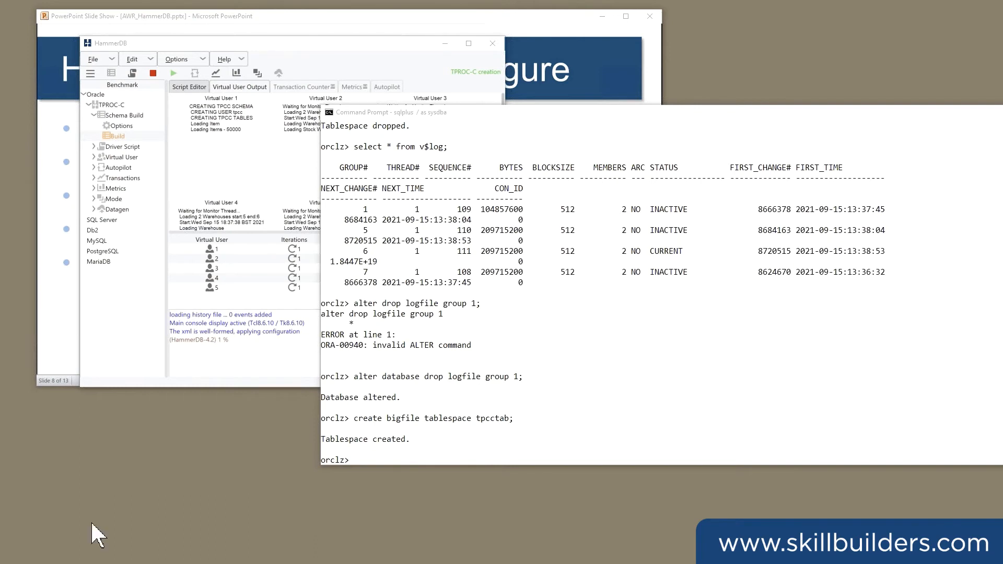
left_click(570, 316)
right_click(570, 317)
key("Return")
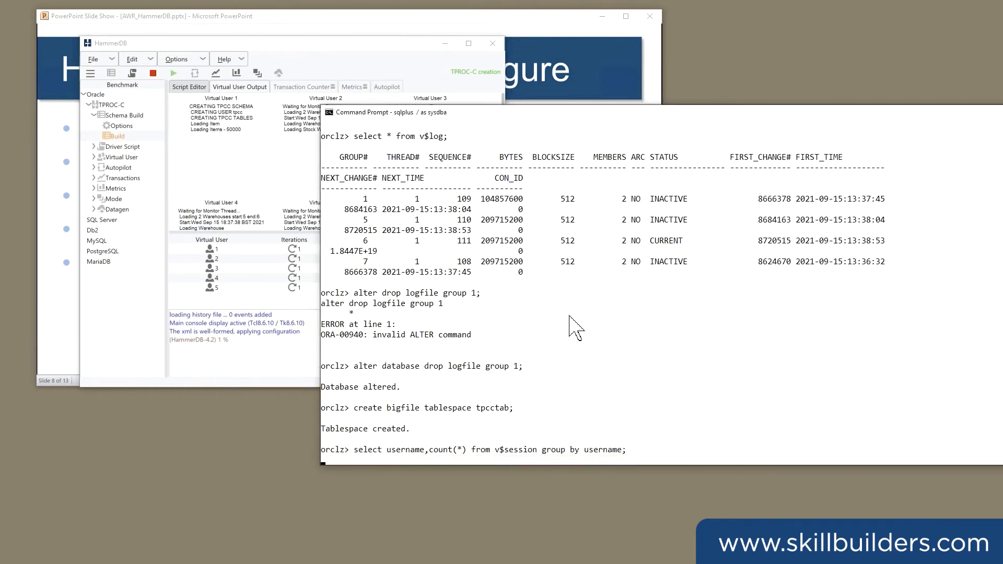
left_click_drag(401, 325, 621, 322)
left_click_drag(329, 406, 390, 420)
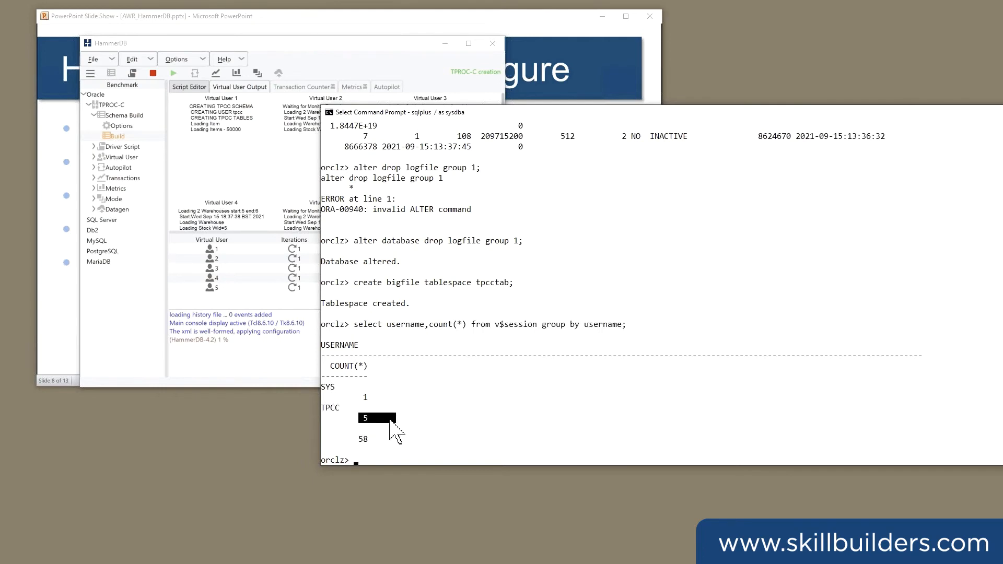
left_click(307, 43)
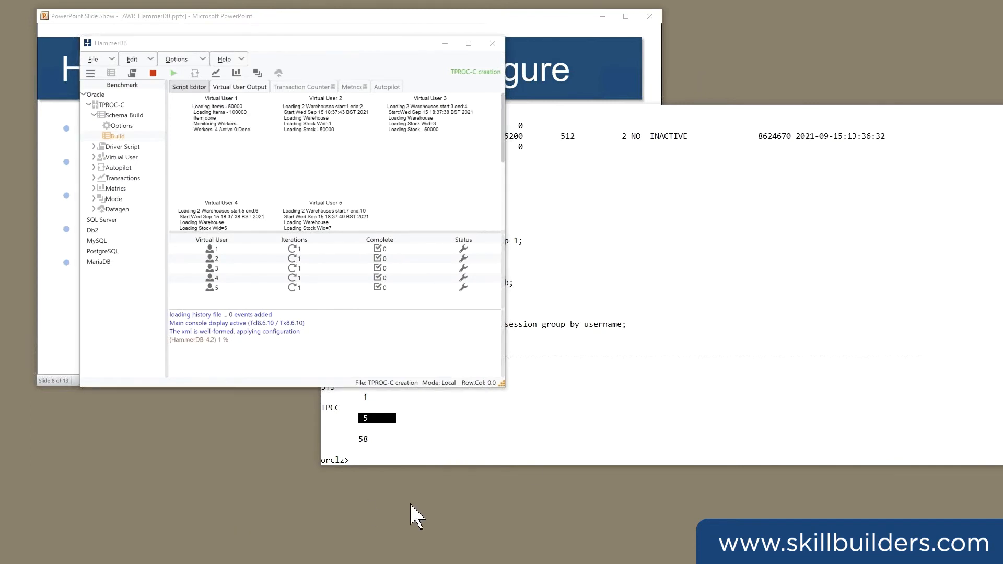
Query dba_objects in SQL*Plus for the object_name and object_type of everything owned by TPCC.
left_click(621, 380)
type("select object_name,object_type  from dba_objects where owner='TPCC';")
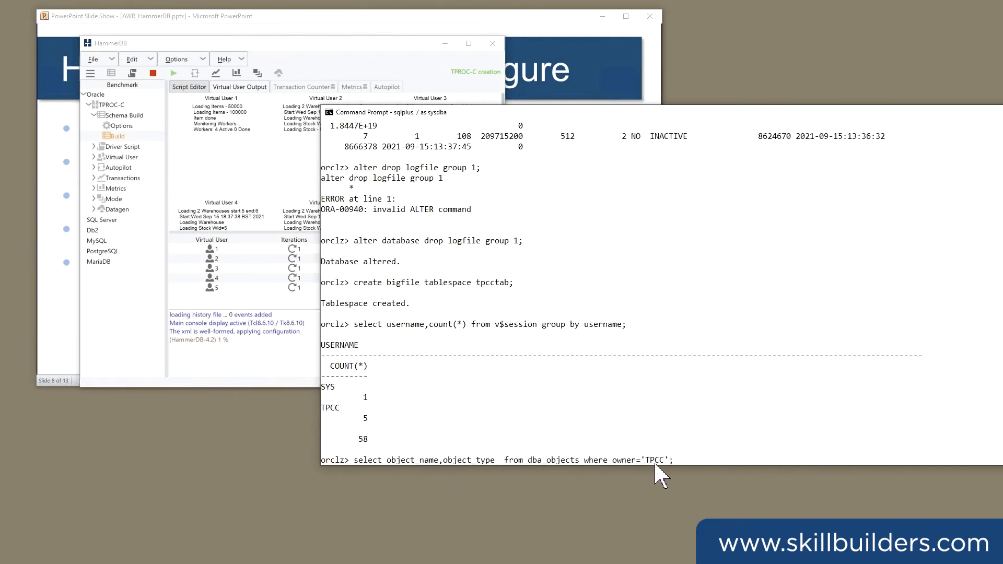
key("Return")
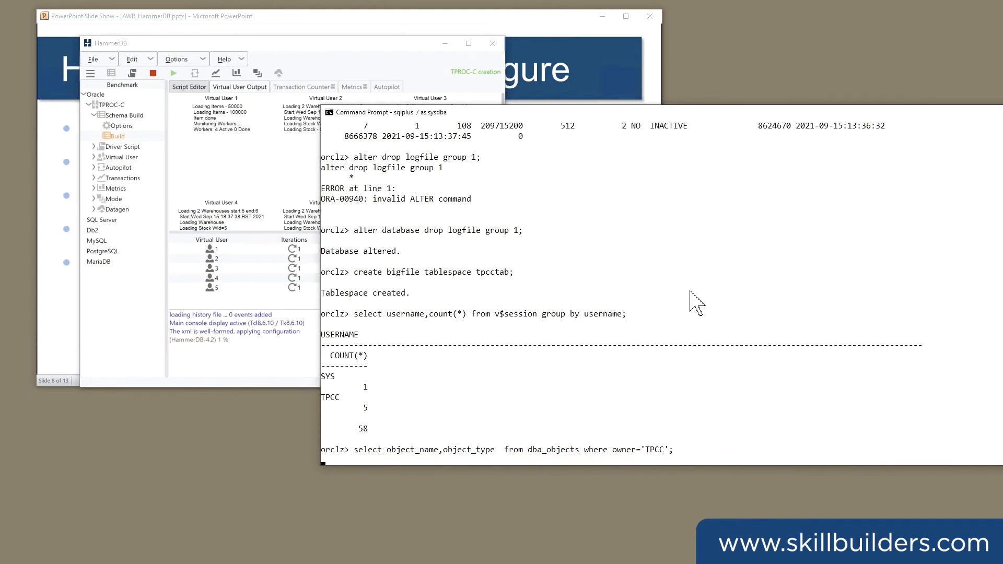
Format the object_name column as a30 and rerun the TPCC objects query.
type("col o")
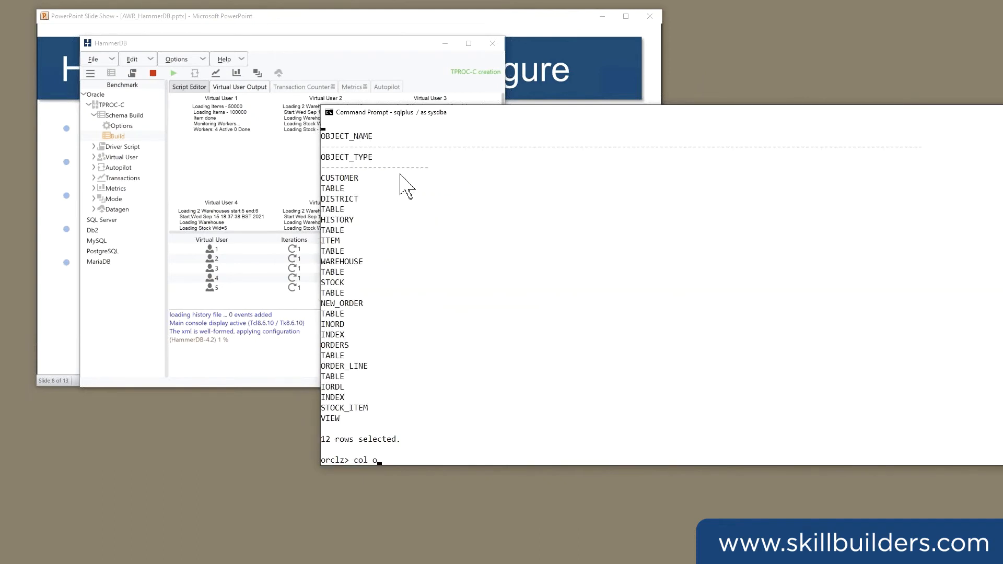
type("bject_name")
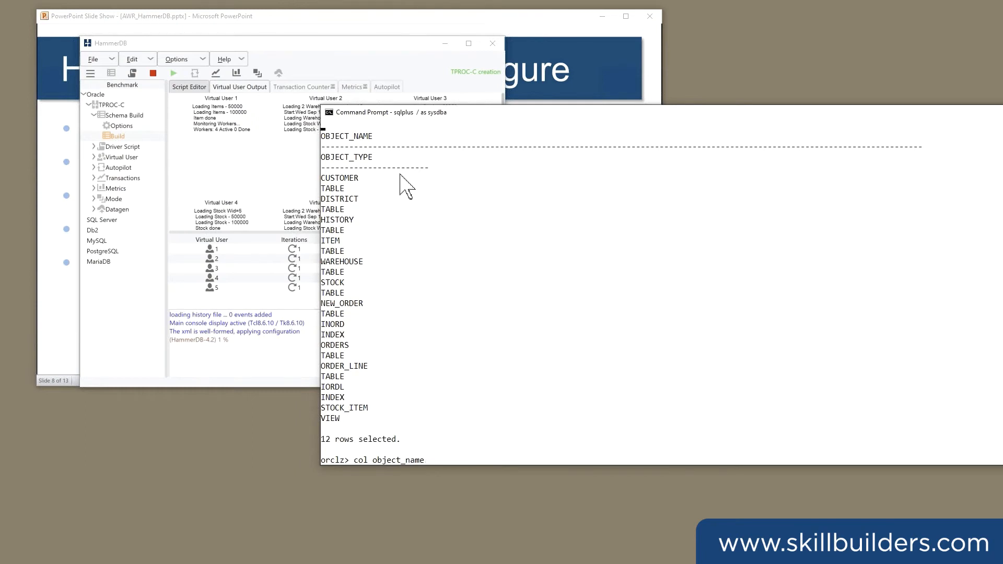
type("r for a30")
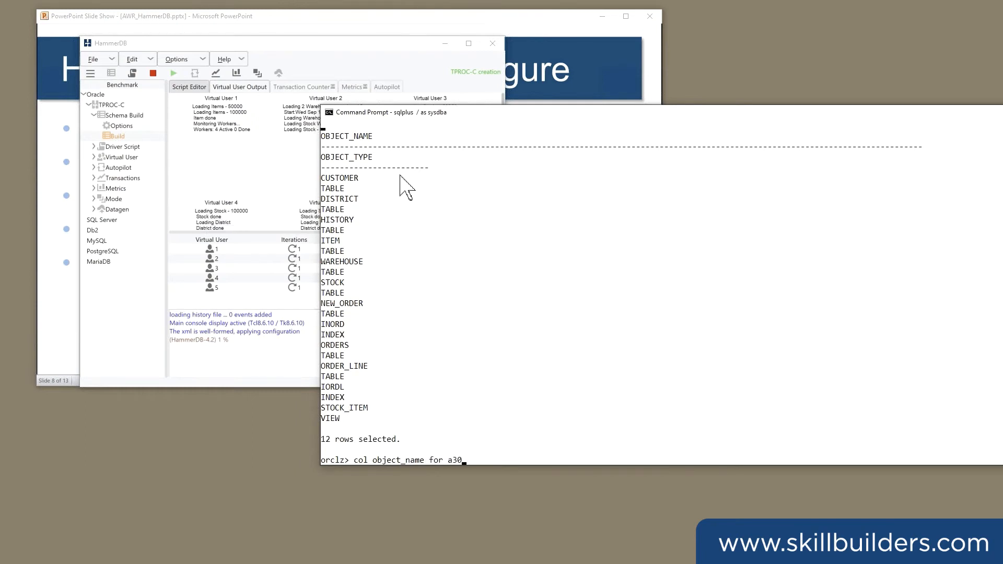
key("Return")
type("/")
key("Return")
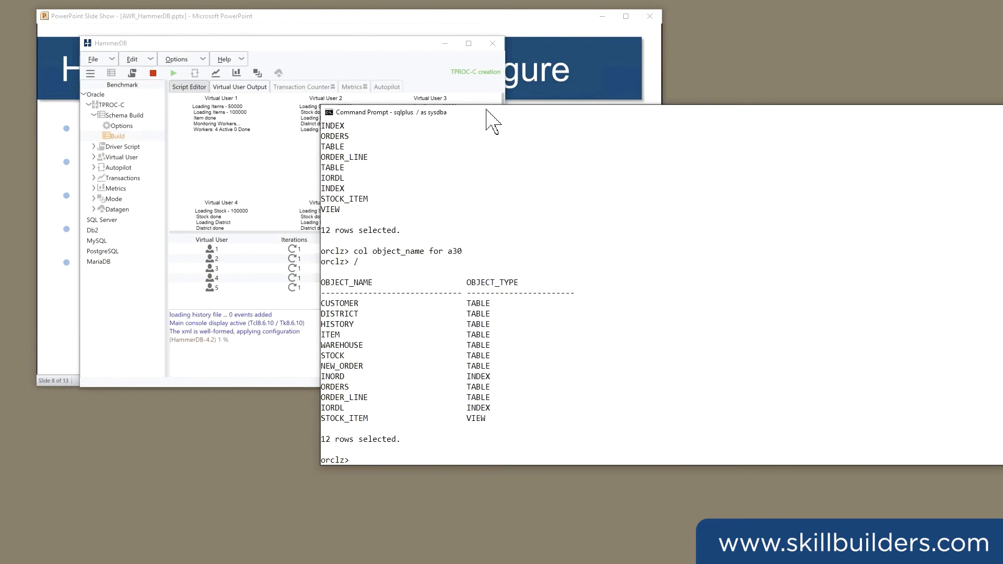
Arrange the SQL*Plus and HammerDB windows side by side so neither covers the other.
left_click_drag(491, 114, 650, 107)
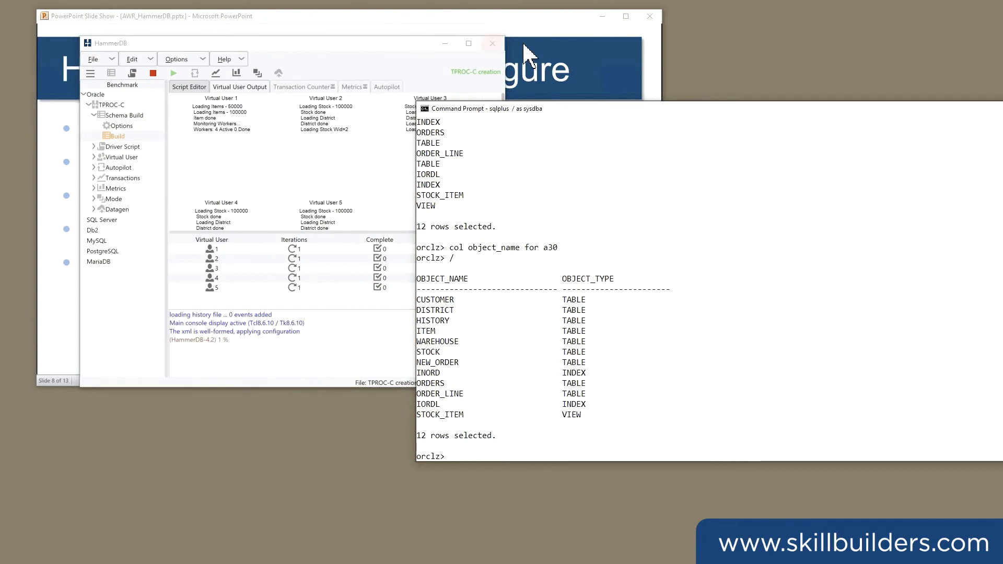
left_click(303, 43)
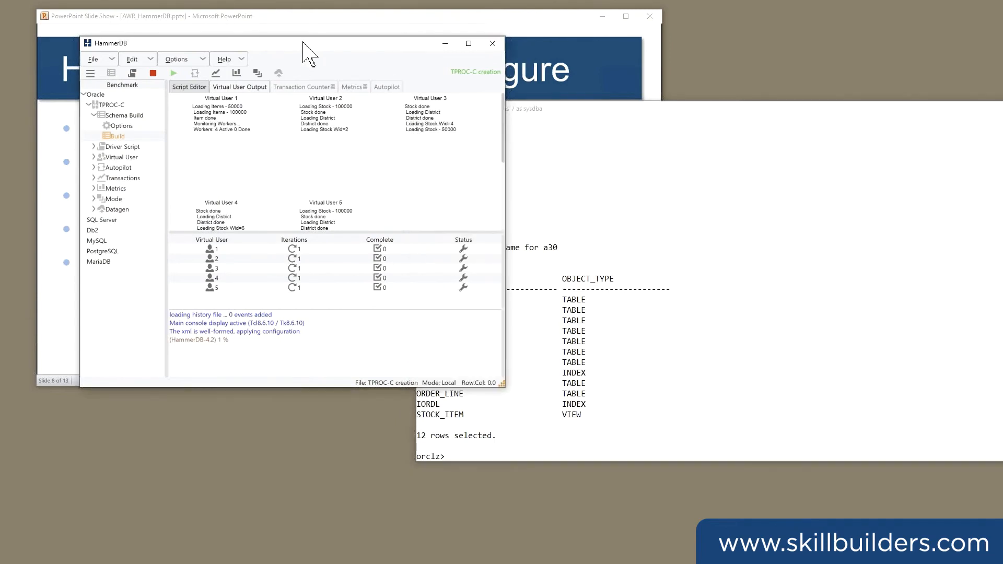
left_click_drag(307, 50, 308, 180)
left_click_drag(544, 118, 700, 128)
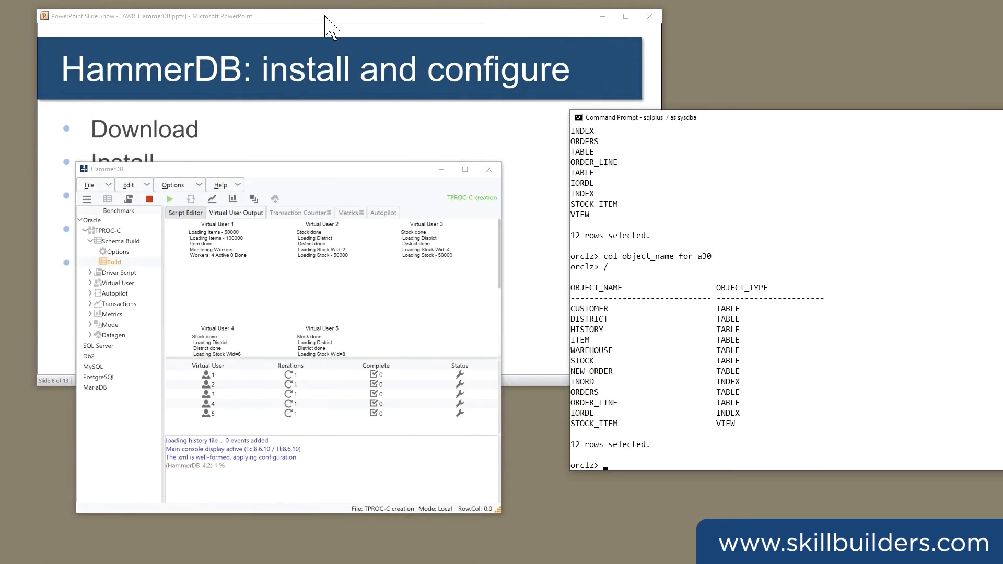
Advance the PowerPoint slide show to "Run the benchmark" and move the HammerDB window beside the slide.
left_click(325, 15)
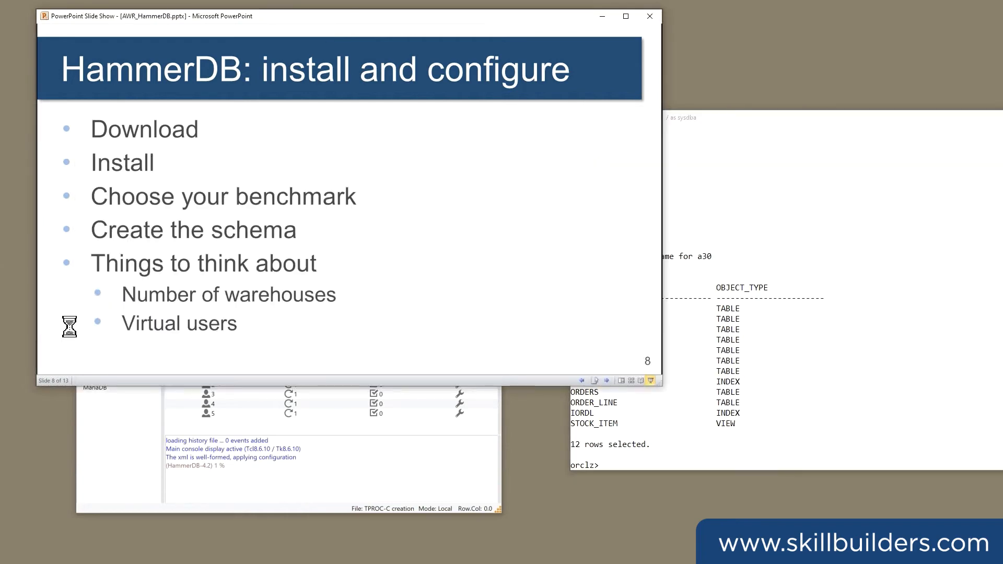
left_click(67, 231)
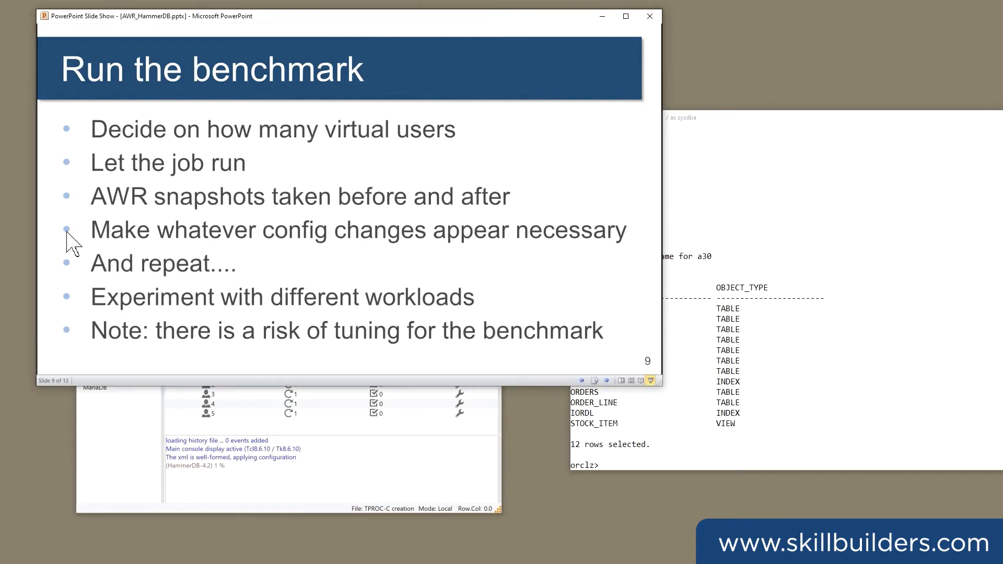
left_click(123, 421)
left_click_drag(193, 174, 714, 188)
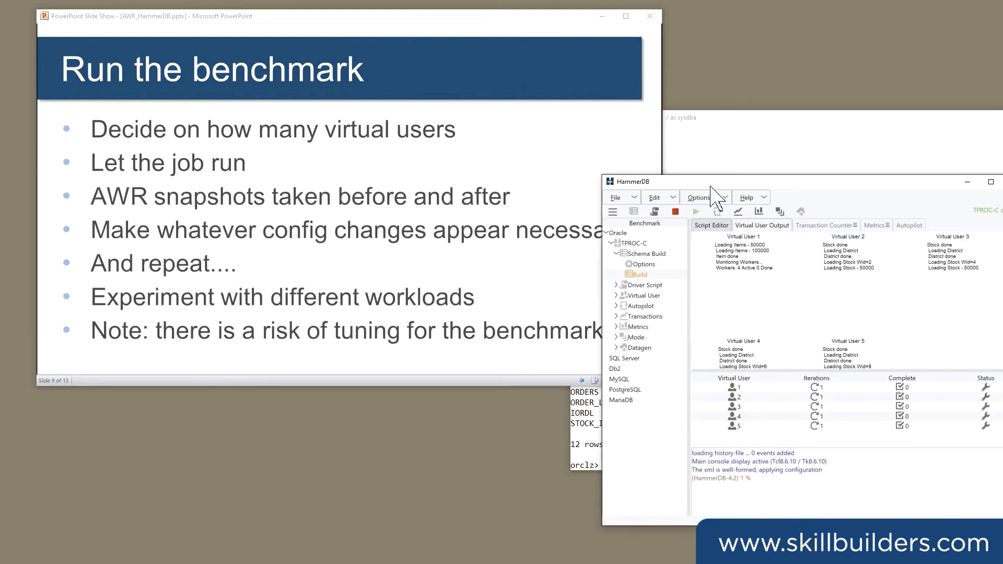
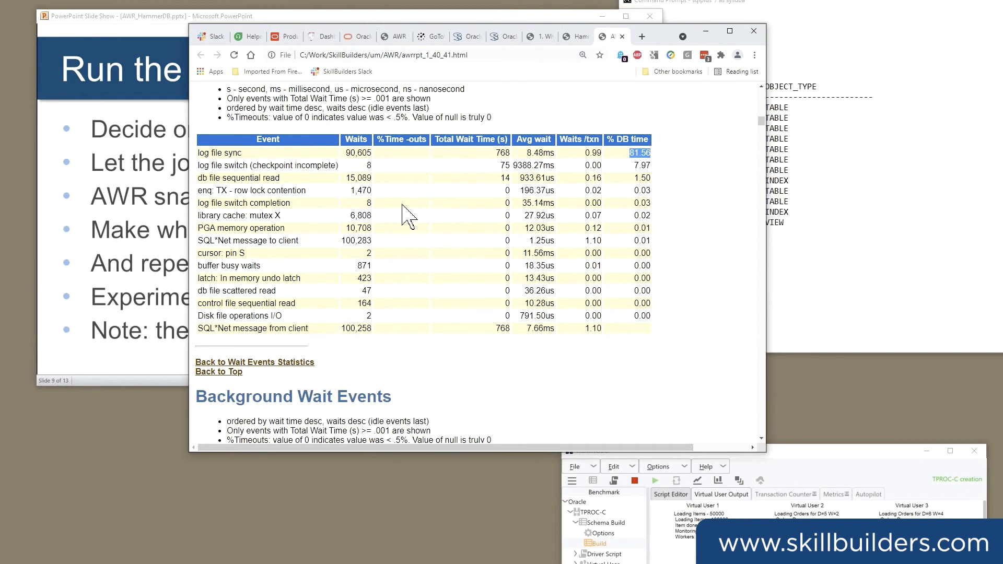
Examine the log file sync, log file switch and db file sequential read events in the awrrpt_1_40_41.html wait events table.
left_click_drag(225, 165, 318, 165)
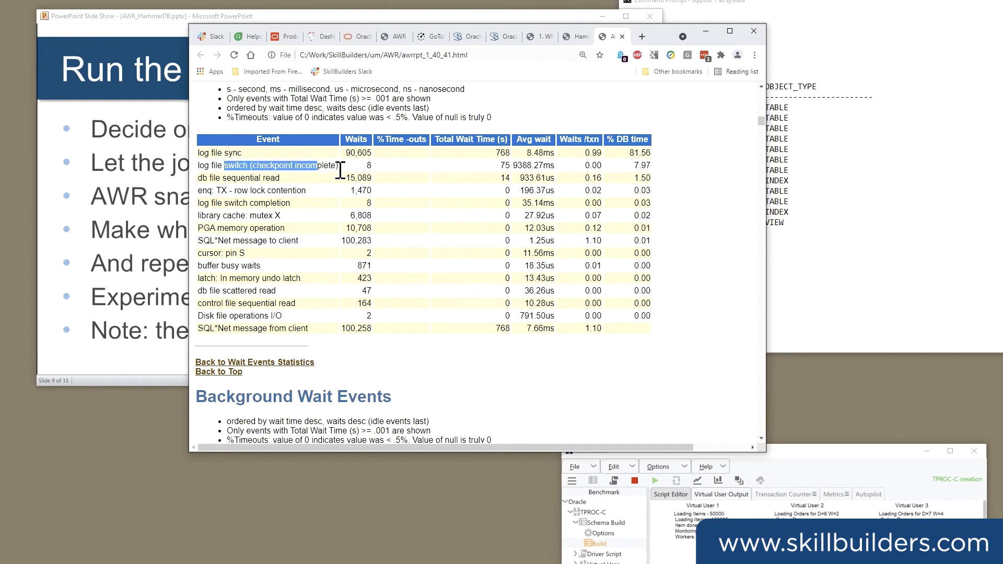
left_click_drag(634, 165, 639, 165)
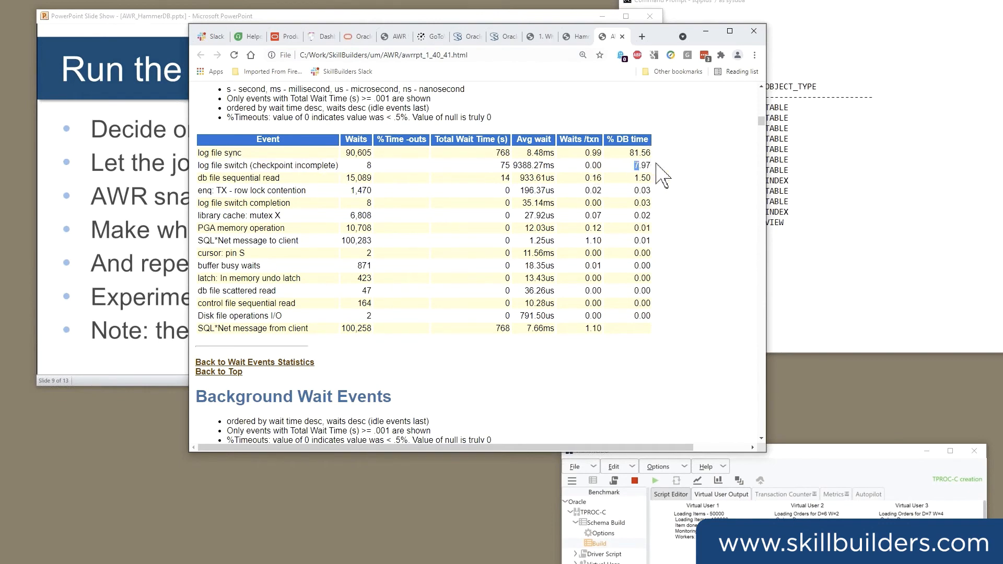
left_click(238, 182)
left_click_drag(214, 179, 280, 178)
left_click_drag(634, 178, 752, 167)
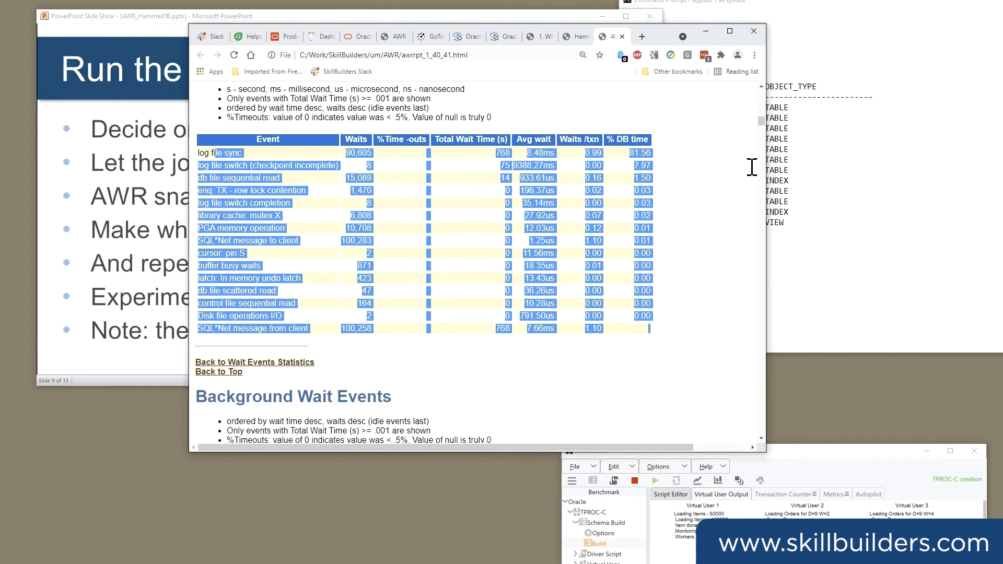
left_click_drag(752, 167, 764, 178)
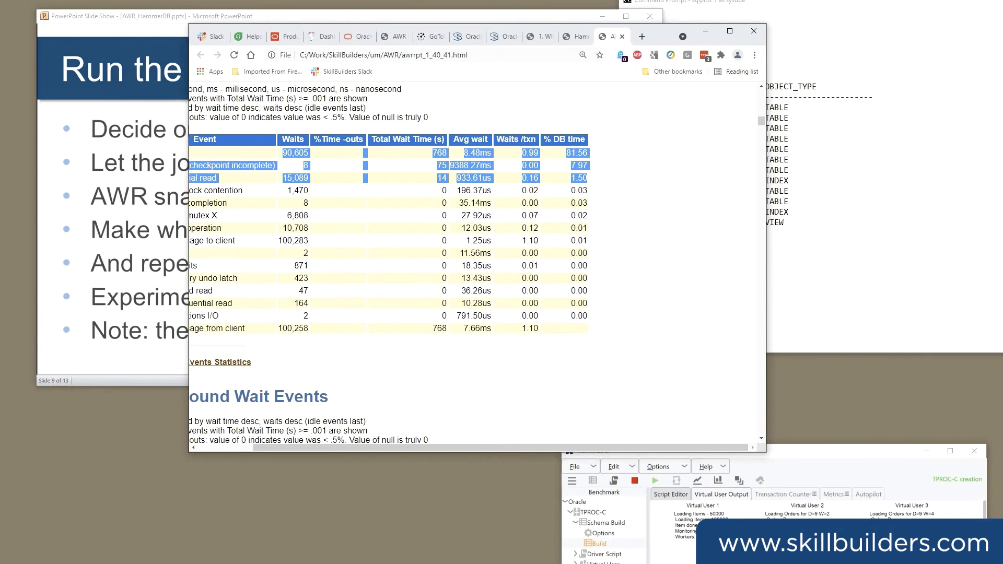
scroll(214, 205, "left", 2)
left_click(207, 151)
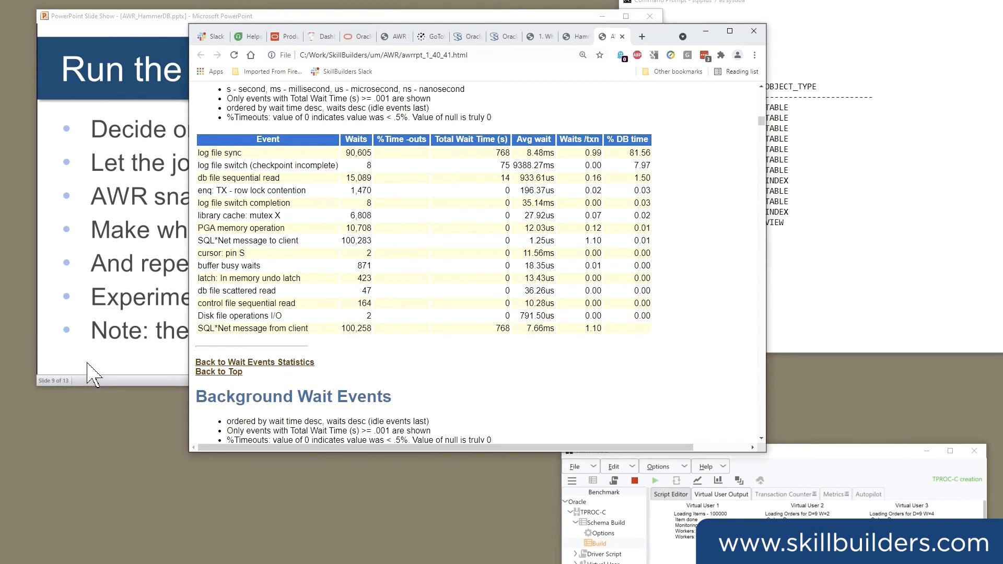
left_click_drag(205, 153, 242, 153)
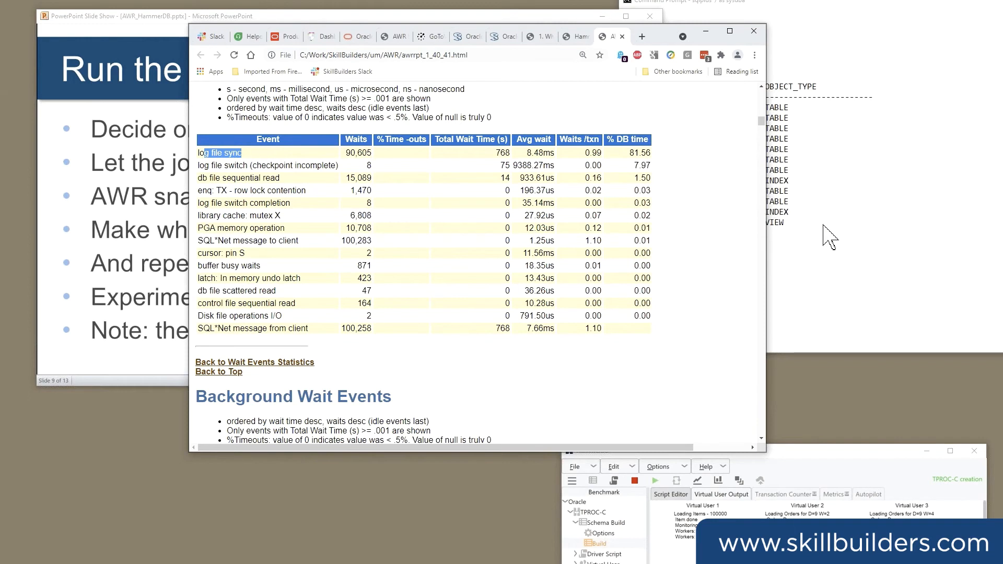
Check the schema build progress in HammerDB, and move its window and the AWR report window clear of each other.
left_click_drag(842, 452, 794, 294)
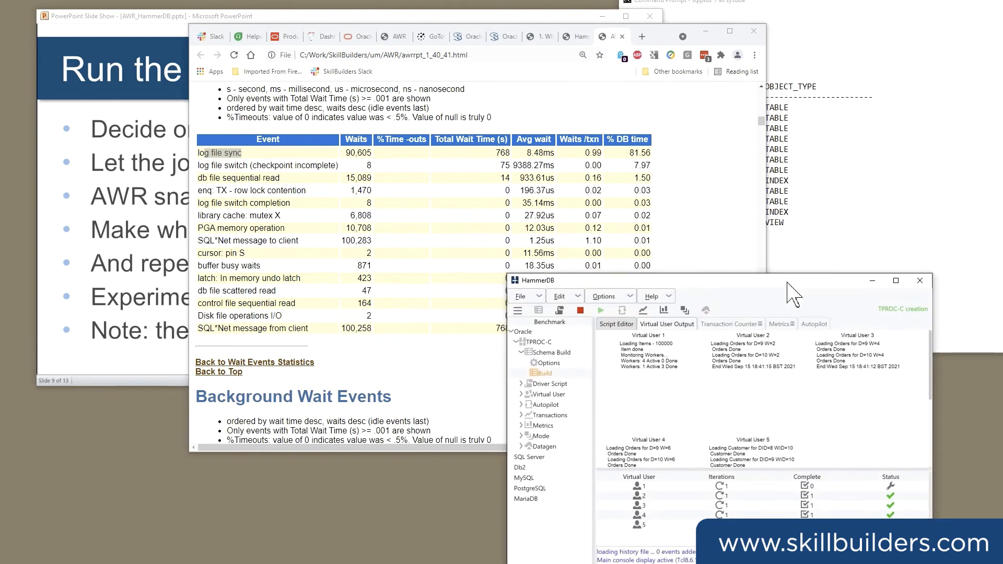
left_click_drag(786, 294, 740, 532)
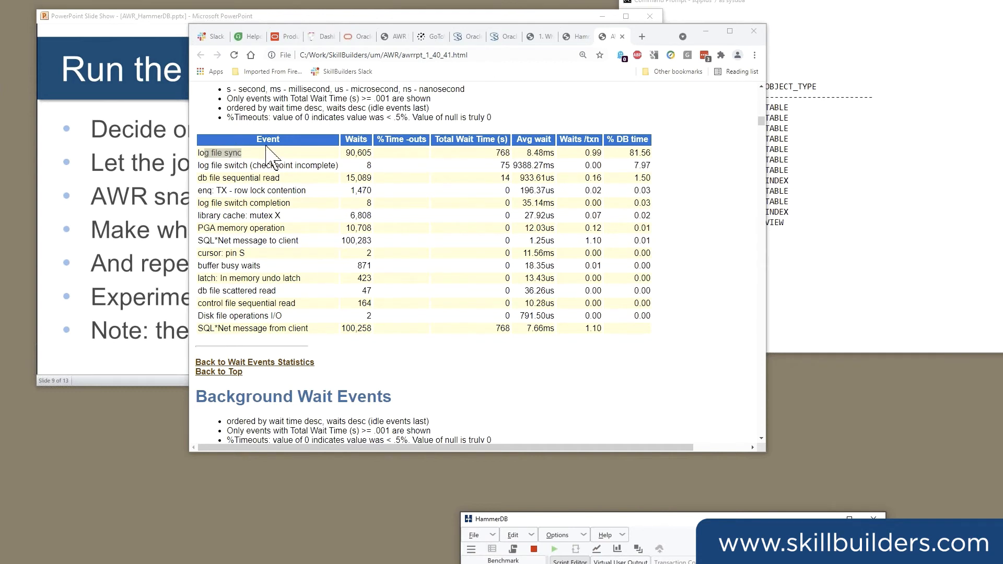
left_click(658, 36)
left_click_drag(652, 54, 627, 66)
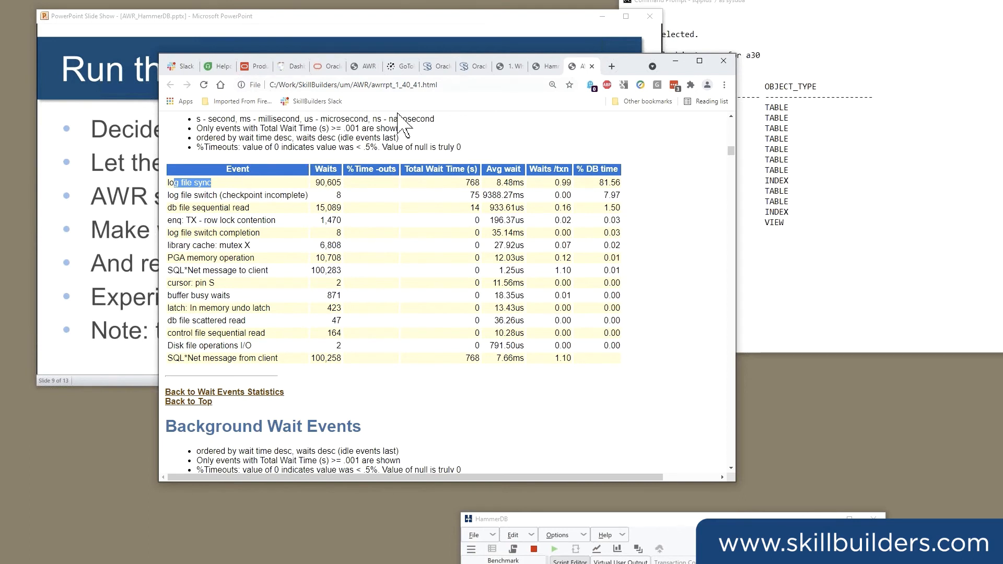
left_click_drag(639, 66, 509, 75)
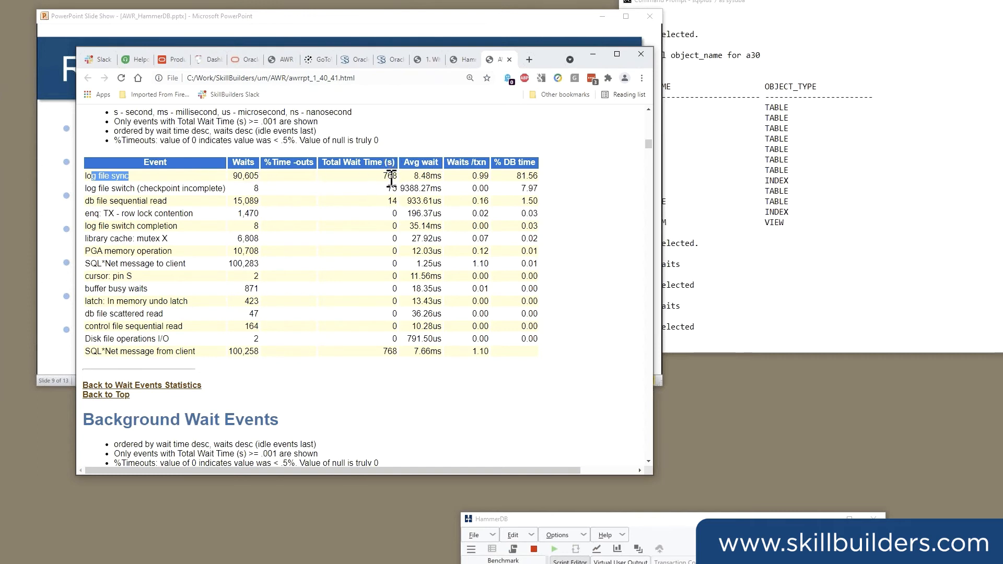
Examine the average wait for log file sync and the % DB time for log file switch (checkpoint incomplete).
left_click_drag(415, 176, 435, 177)
left_click(420, 176)
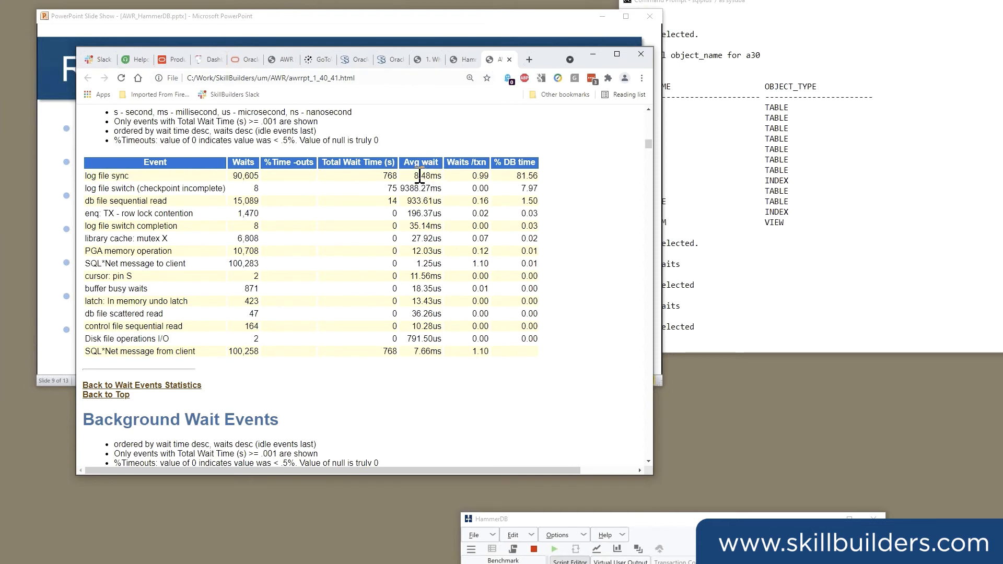
double_click(418, 177)
left_click_drag(549, 59, 575, 70)
left_click_drag(119, 193, 265, 192)
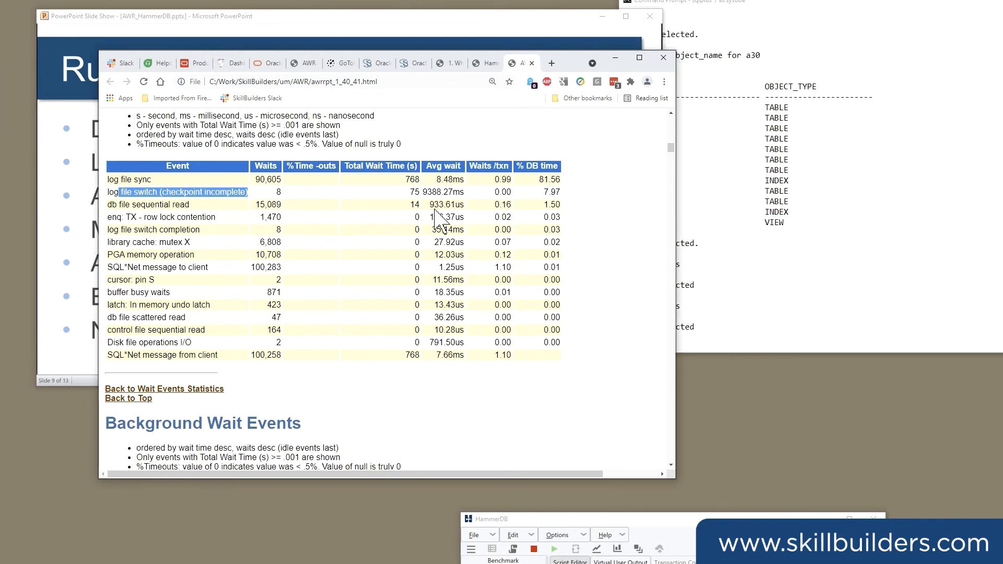
left_click_drag(536, 194, 563, 193)
left_click_drag(120, 179, 162, 193)
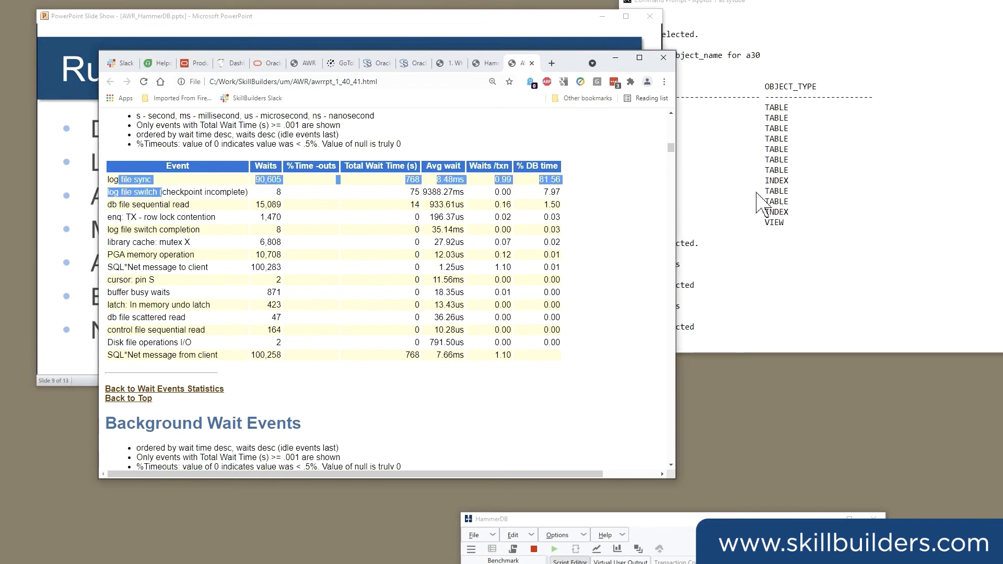
Show the instance parameters containing "commit" in SQL*Plus.
left_click(758, 204)
key("Return")
key("Return")
key("Return")
key("Return")
type("sho p")
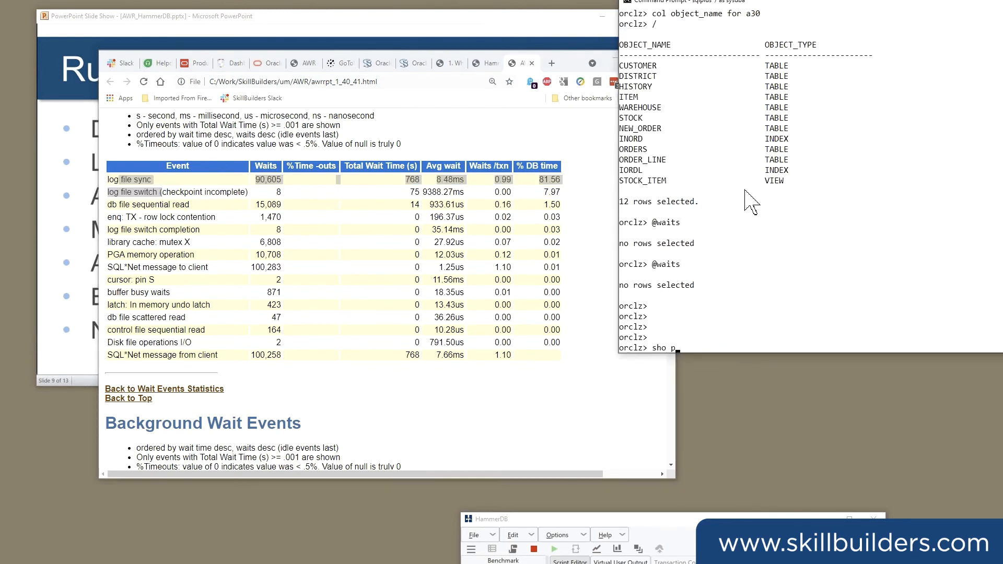
type("arameter commit")
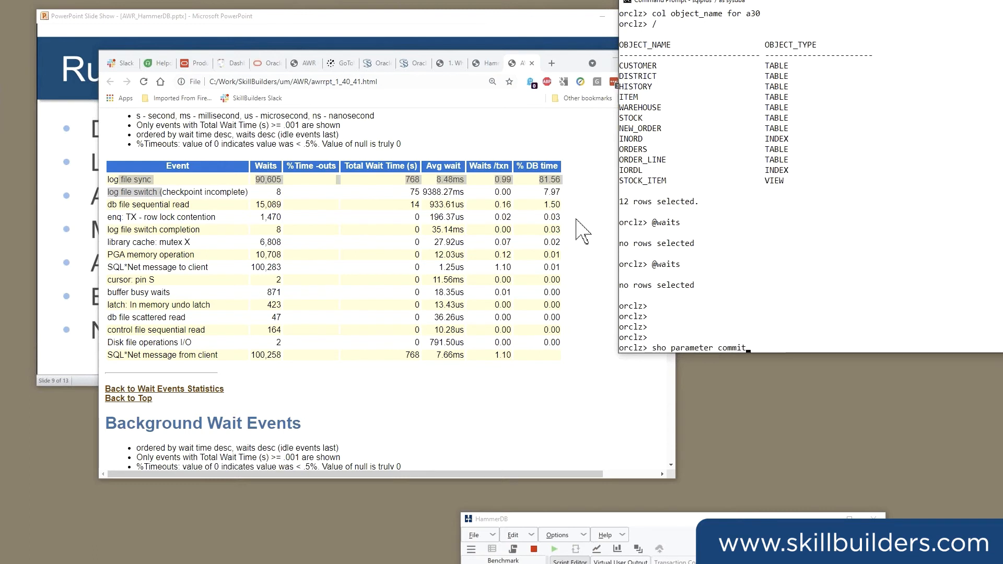
key("Return")
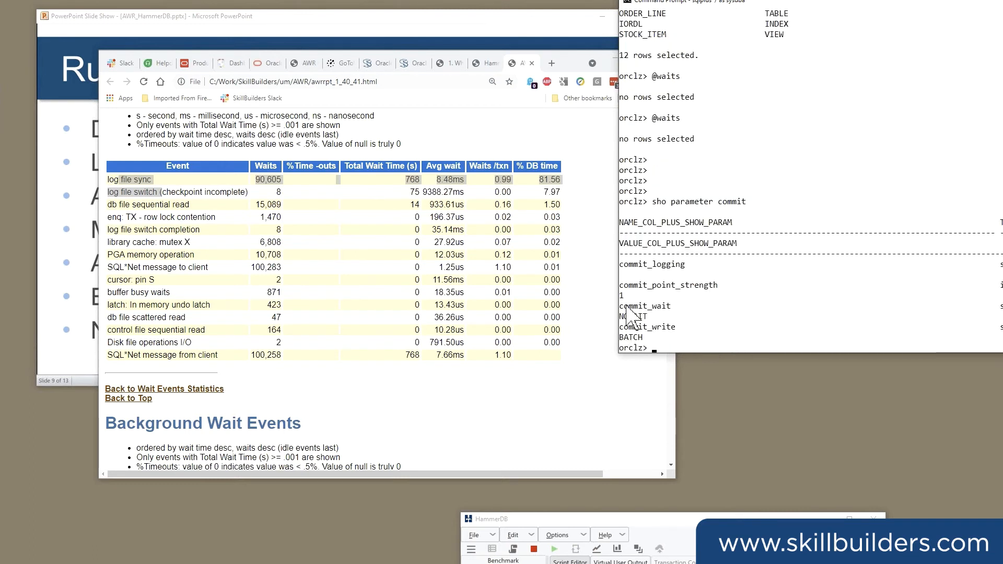
Move the SQL*Plus window closer to the AWR report and highlight the commit_wait and commit_write settings in its output.
left_click_drag(625, 308, 696, 341)
left_click_drag(790, 2, 673, 13)
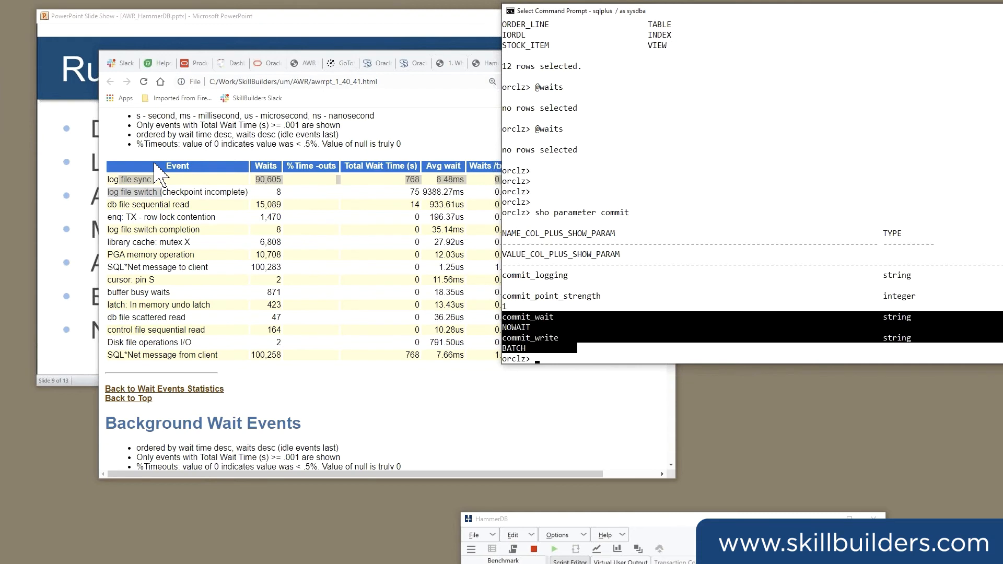
left_click(155, 166)
left_click(533, 349)
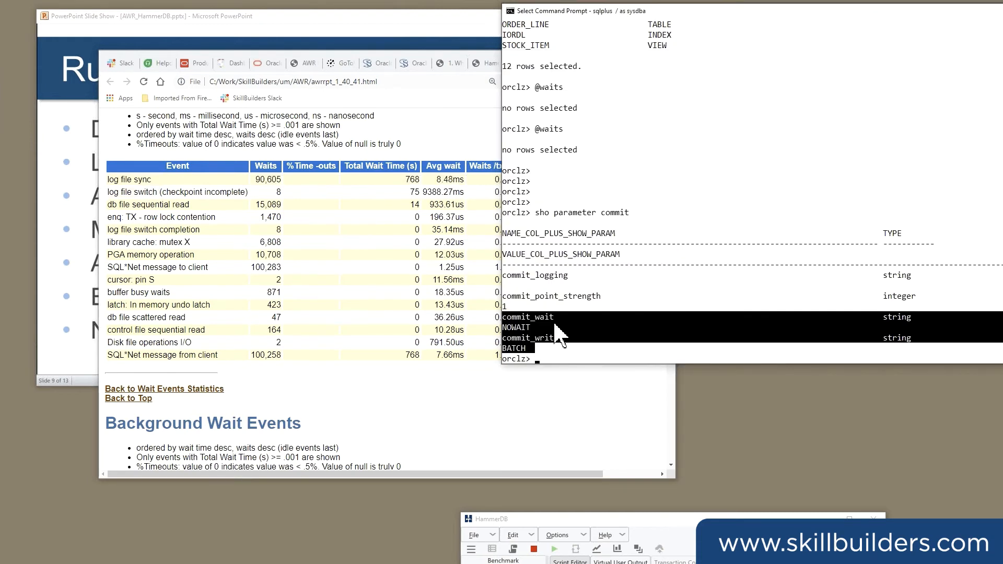
left_click_drag(528, 337, 546, 354)
left_click(658, 254)
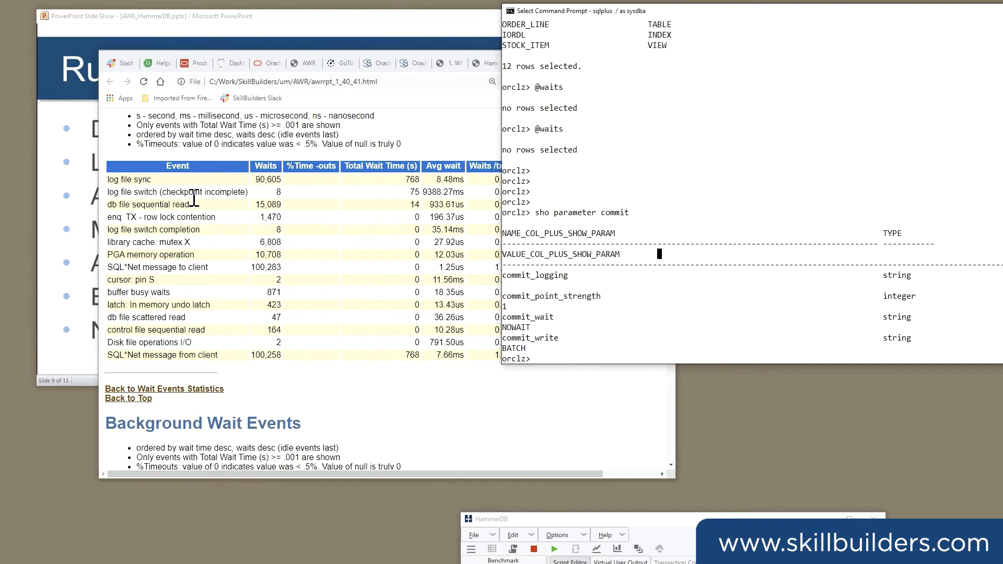
Compare the log file sync and log file switch (checkpoint incomplete) events in the AWR report with the commit parameters in SQL*Plus.
left_click_drag(123, 194, 211, 193)
left_click(757, 179)
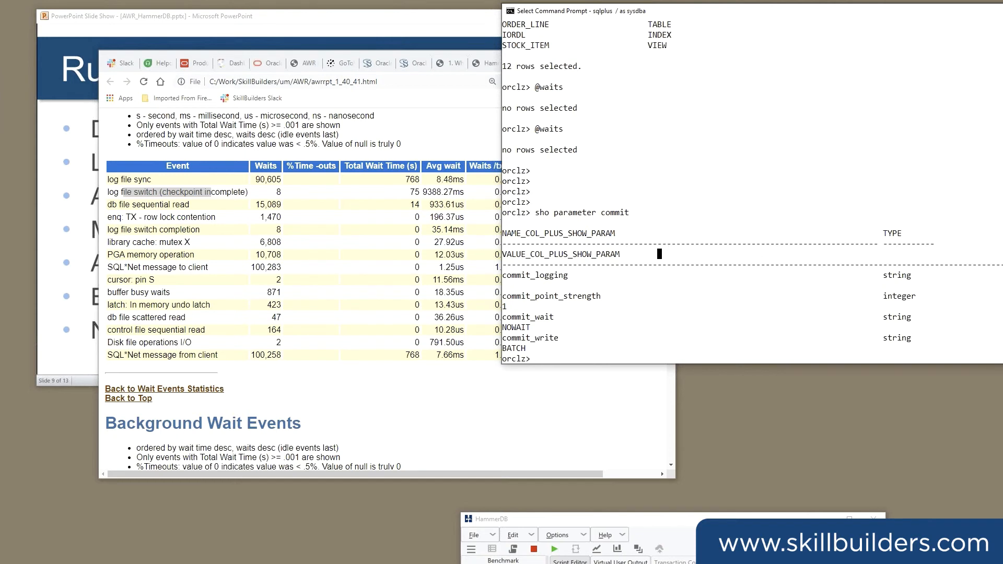
key("alt+Tab")
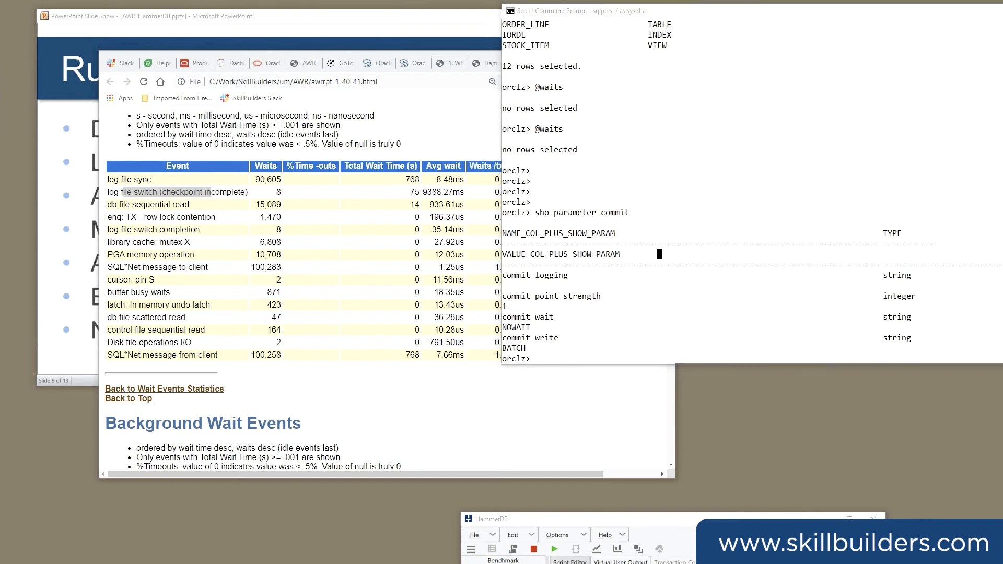
left_click(142, 179)
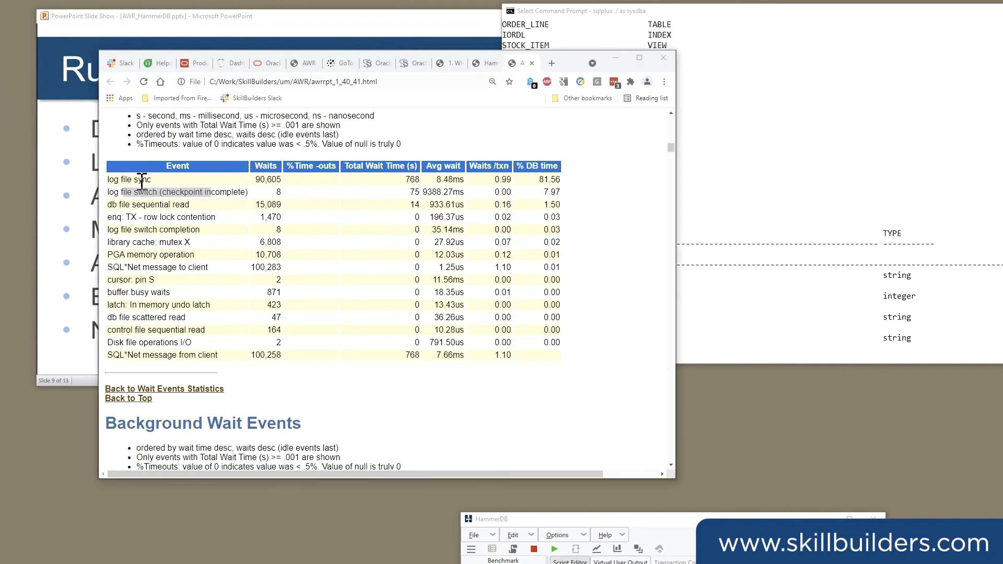
left_click_drag(113, 179, 250, 184)
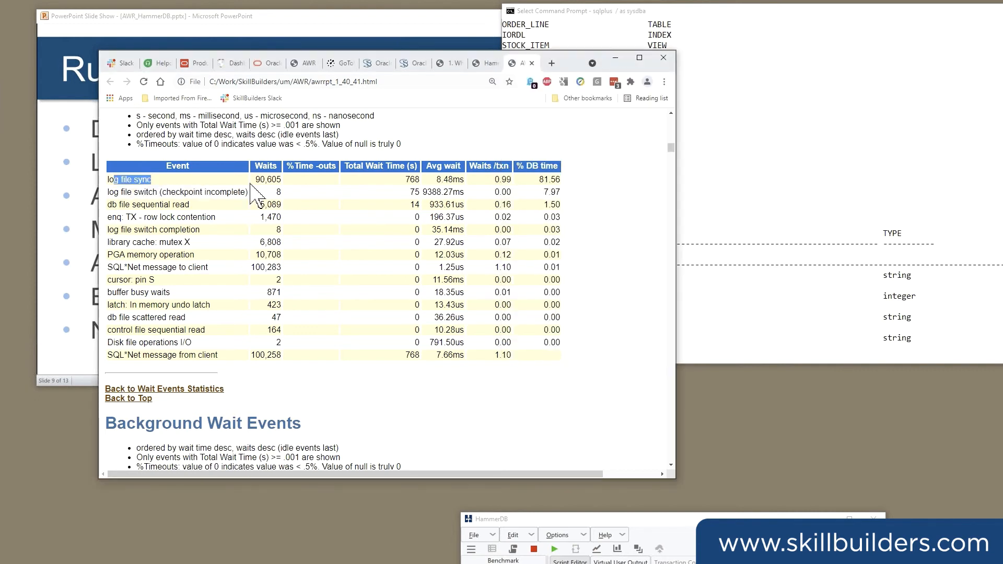
key("alt+Tab")
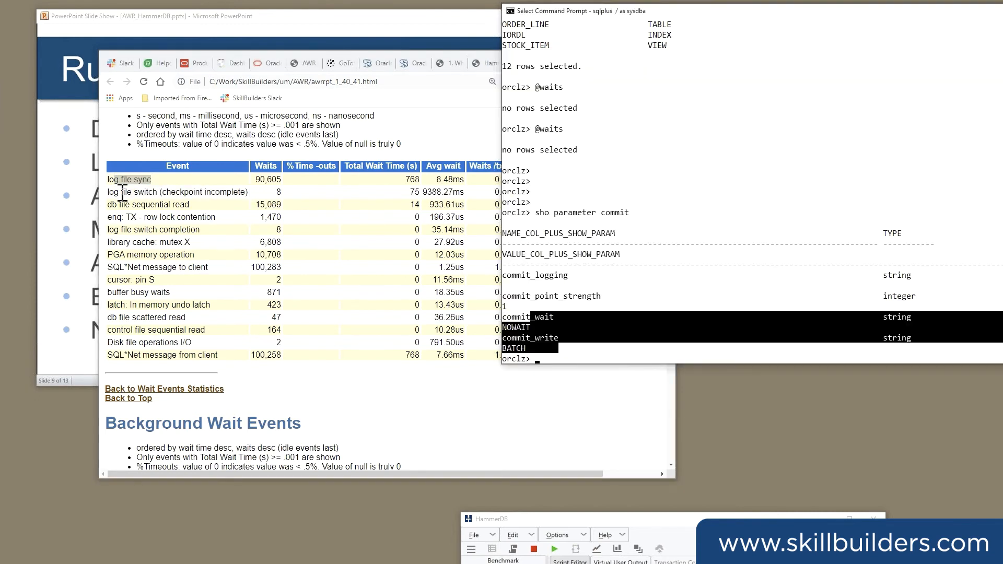
left_click_drag(122, 192, 248, 192)
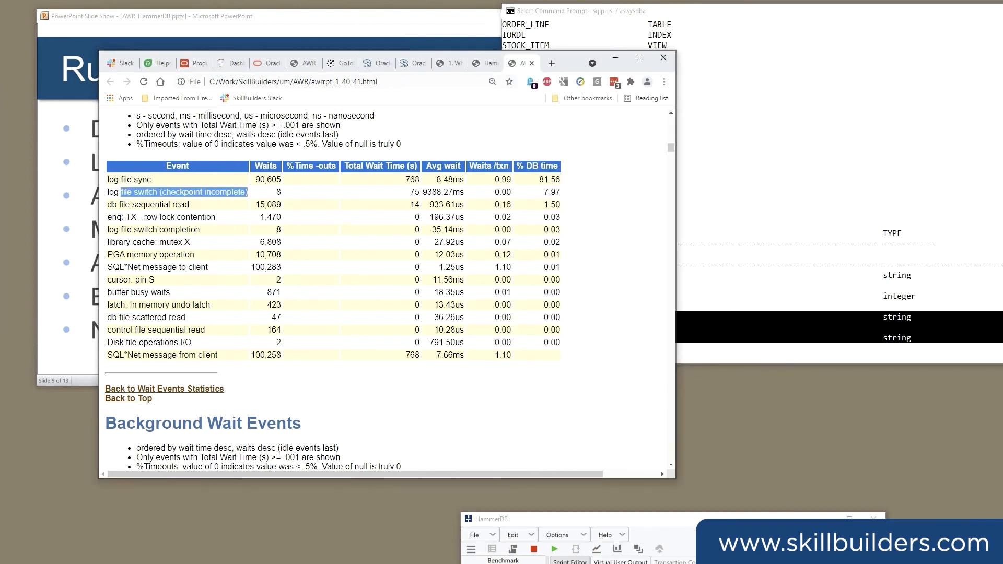
left_click(803, 126)
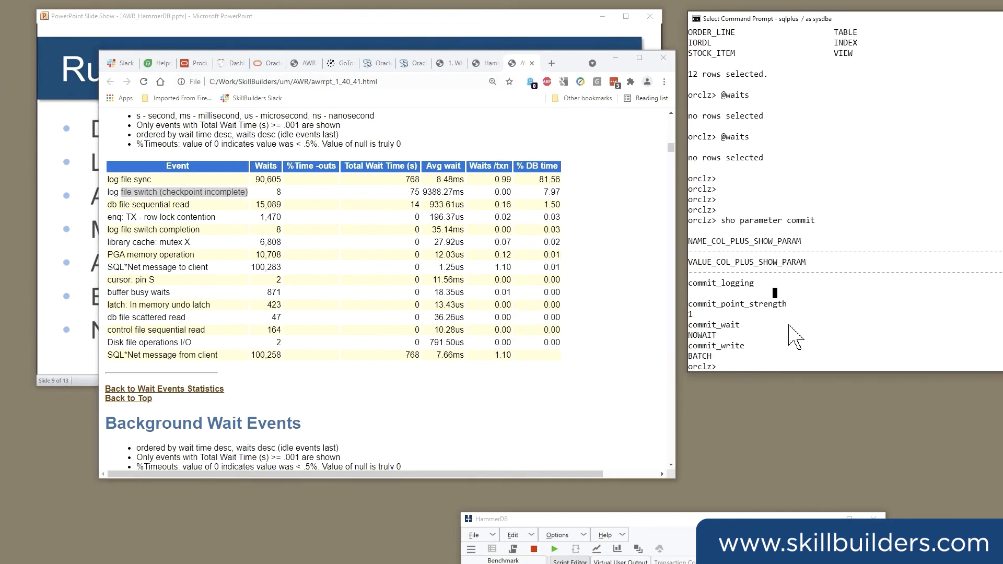
Review the commit_logging, commit_wait and commit_write parameters alongside the log file switch (checkpoint incomplete) and log file switch completion events.
left_click_drag(703, 305, 771, 309)
left_click_drag(704, 283, 743, 283)
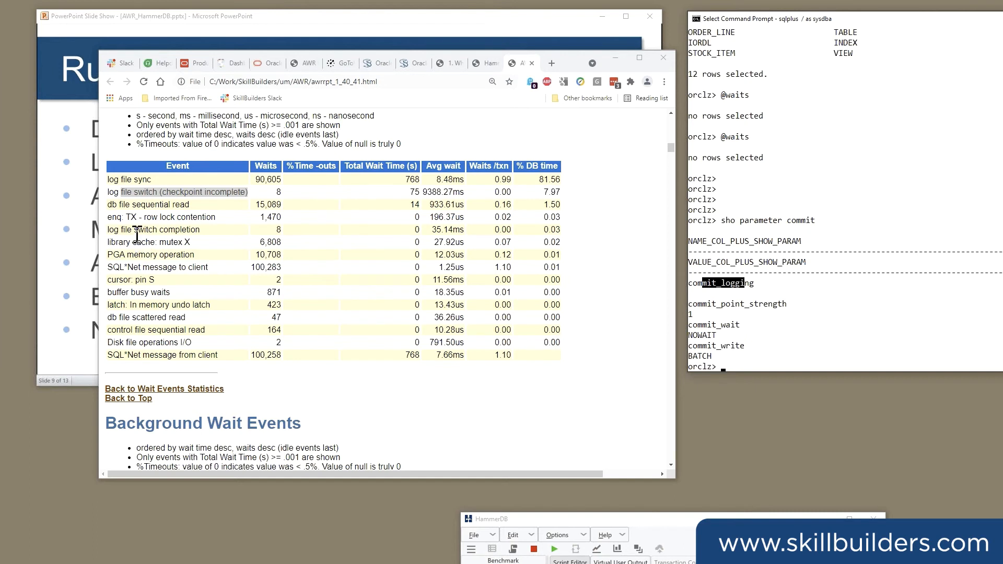
left_click_drag(115, 192, 253, 201)
left_click_drag(149, 192, 253, 193)
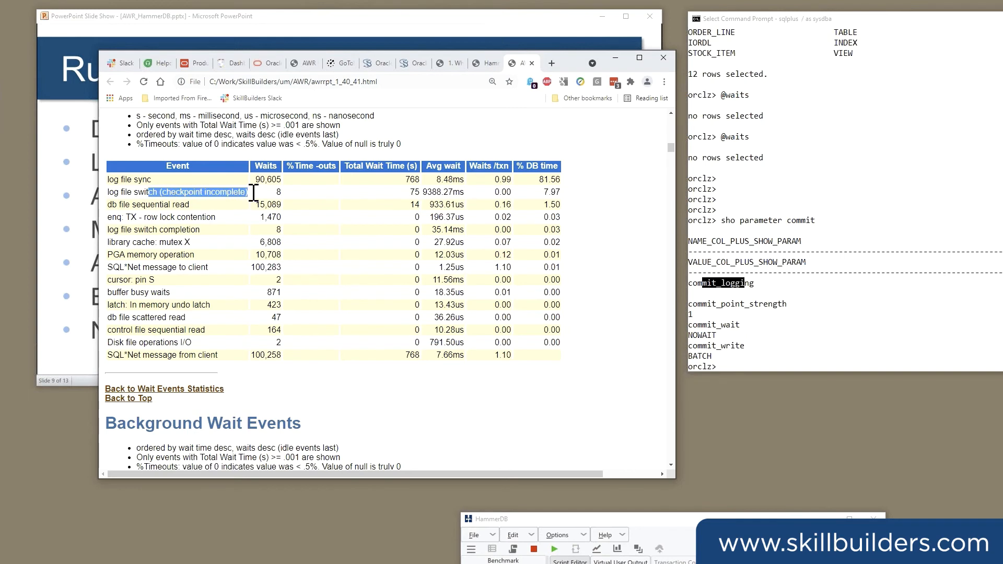
left_click_drag(109, 230, 559, 238)
left_click_drag(168, 230, 201, 232)
left_click(127, 229)
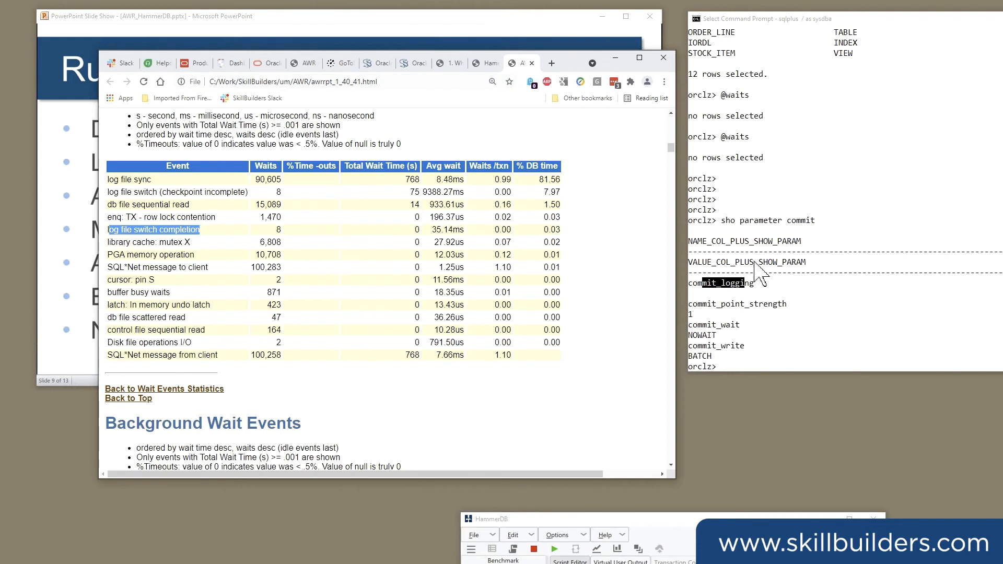
left_click_drag(714, 314, 751, 356)
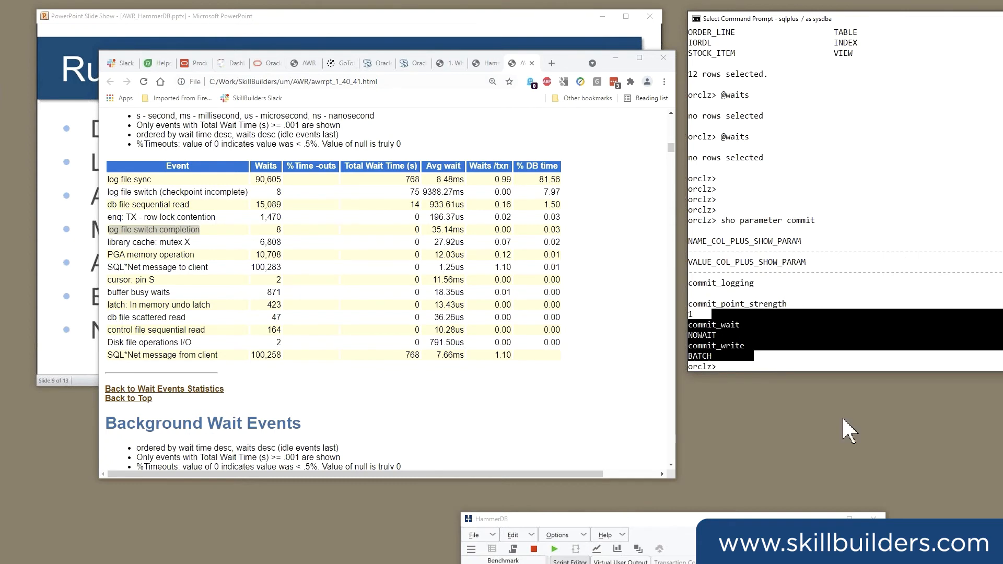
left_click_drag(731, 147, 691, 178)
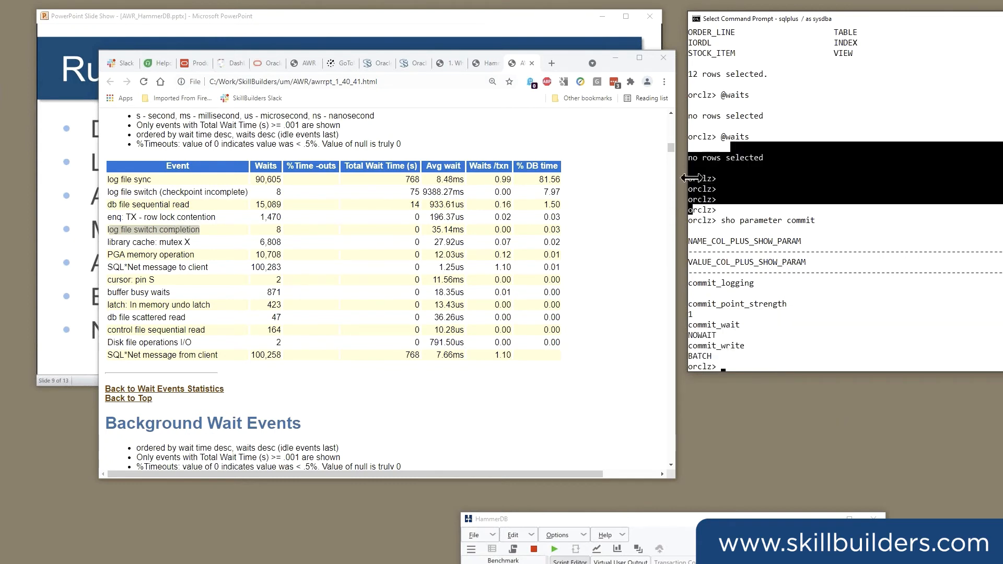
Switch to the awrrpt_1_42_43.html report and examine its DB time, transactions per second and redo size per second.
left_click(672, 152)
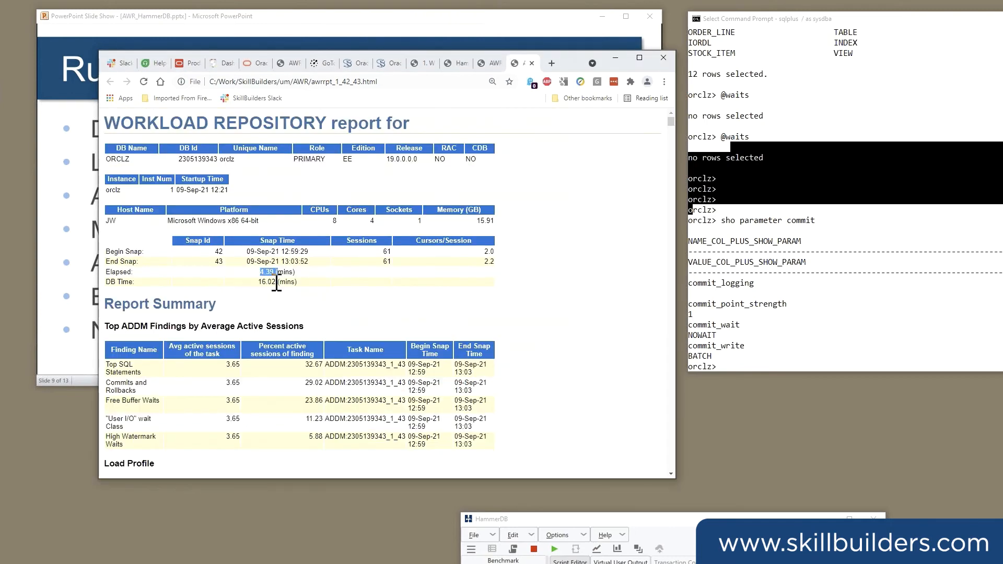
left_click_drag(258, 282, 282, 285)
scroll(286, 284, "down", 1)
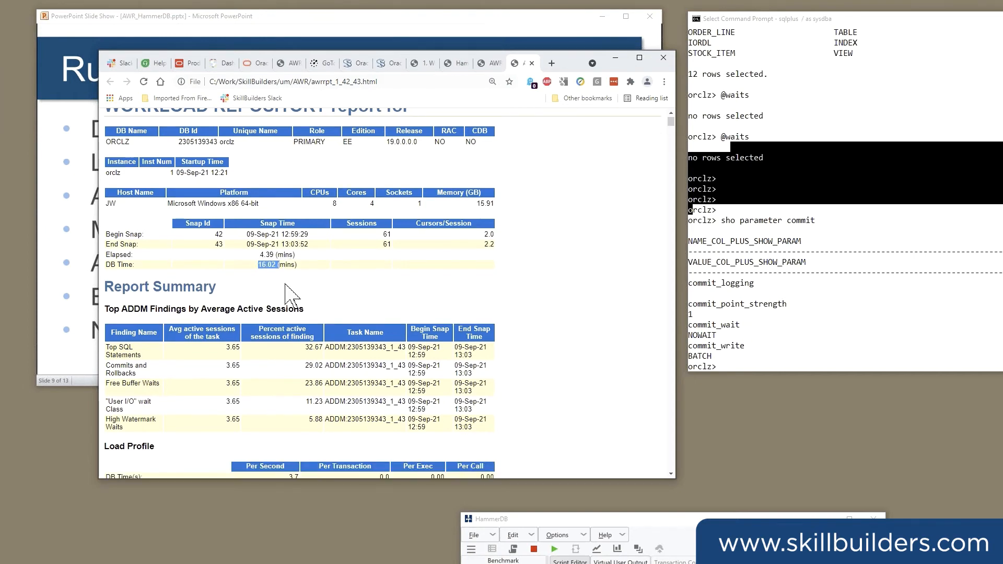
scroll(276, 396, "down", 1)
scroll(275, 396, "down", 5)
double_click(290, 388)
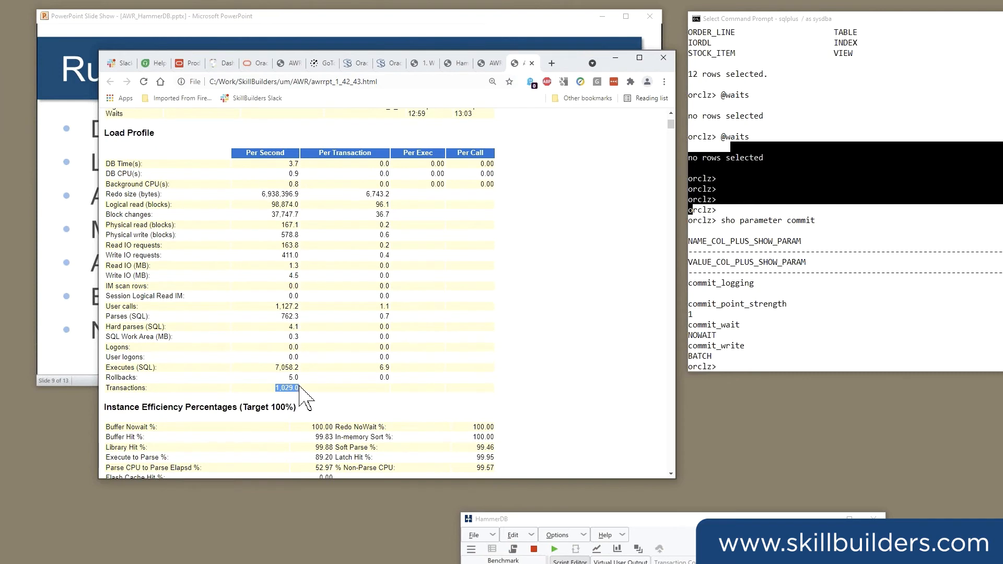
left_click_drag(260, 194, 300, 193)
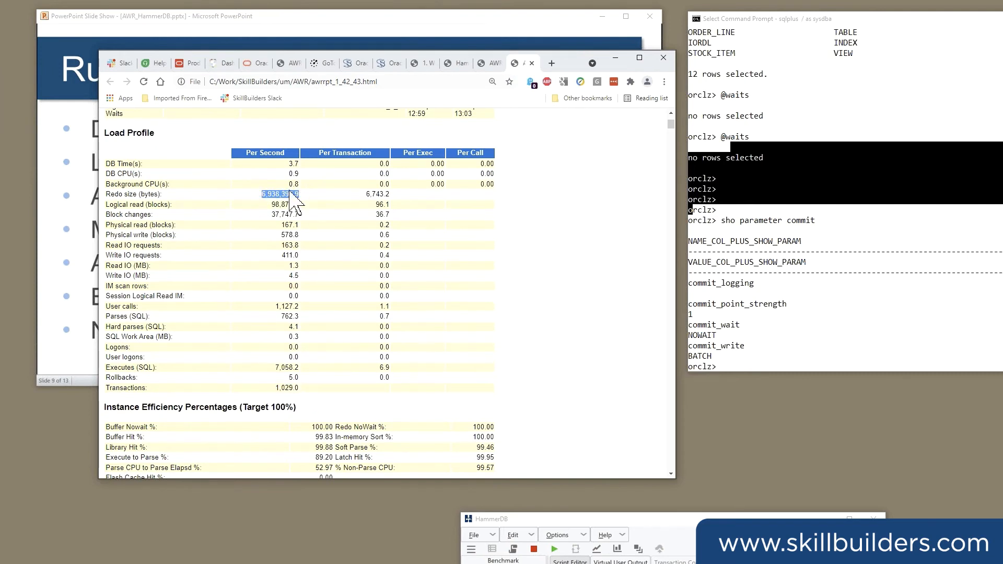
Compare the redo size per second in awrrpt_1_40_41.html with awrrpt_1_42_43.html, and highlight the latter's transactions per second.
left_click(486, 62)
left_click_drag(294, 148, 327, 149)
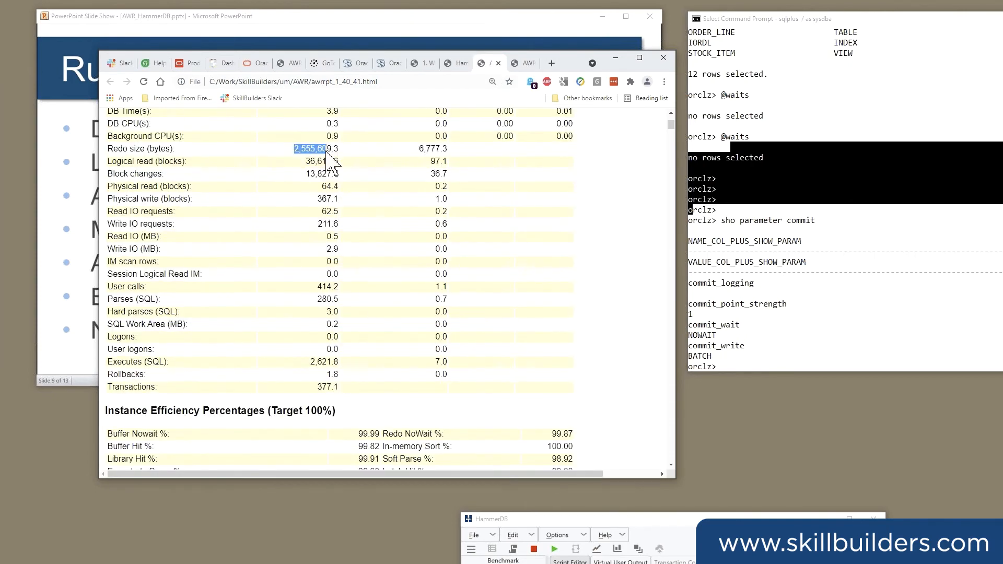
left_click(527, 64)
double_click(286, 388)
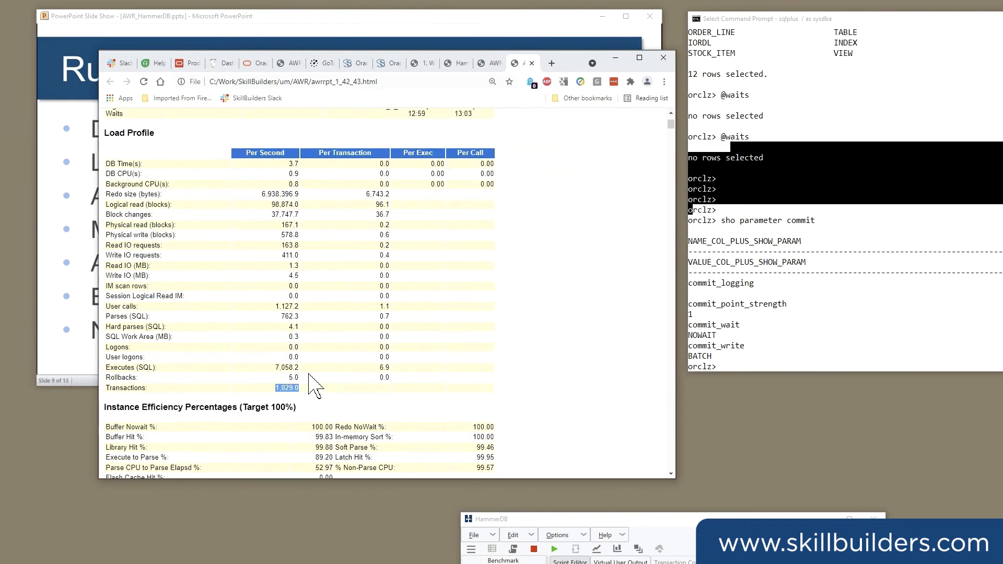
Find the Time Model Statistics in awrrpt_1_42_43.html and highlight the DB CPU share of DB time.
scroll(313, 387, "down", 8)
scroll(334, 296, "down", 3)
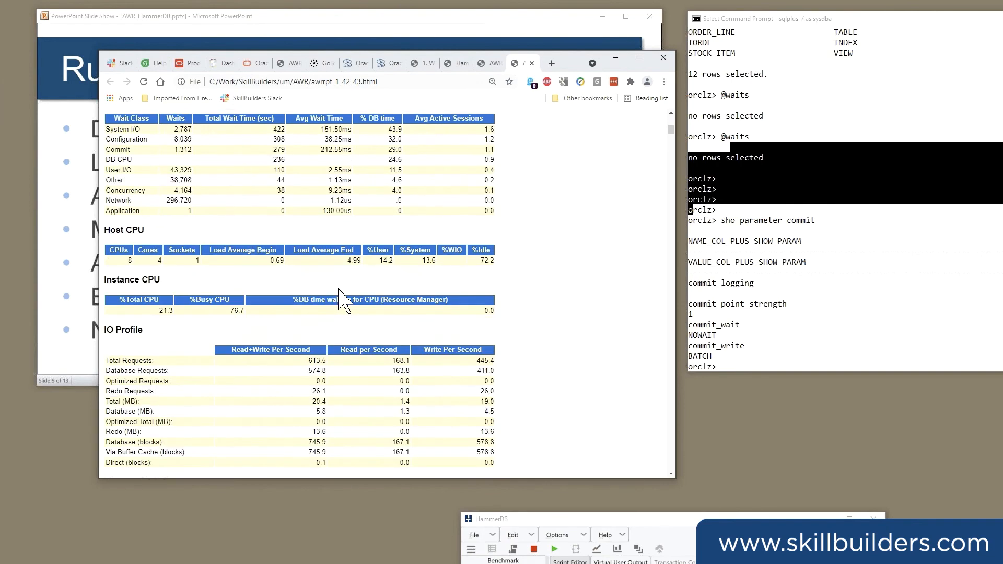
scroll(340, 292, "down", 1)
scroll(341, 282, "down", 5)
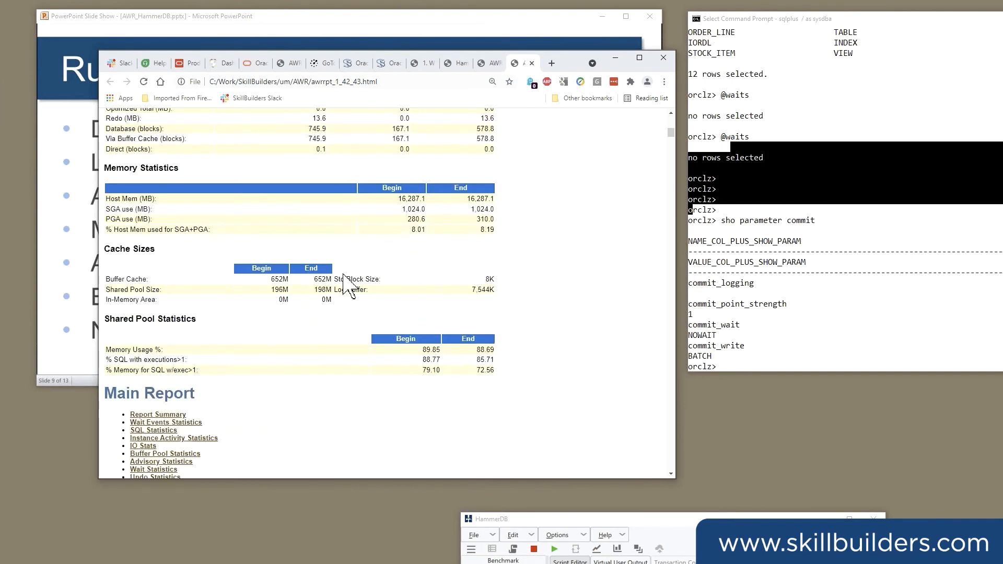
scroll(345, 275, "down", 12)
double_click(304, 235)
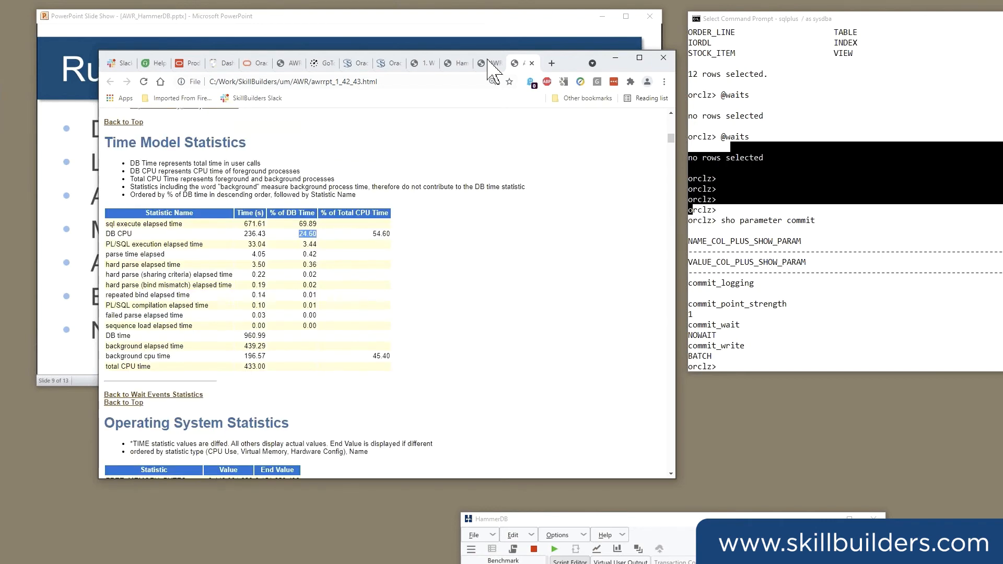
Check the wait classes and CPU figures in awrrpt_1_40_41.html against the DB CPU percentage in awrrpt_1_42_43.html.
left_click(492, 64)
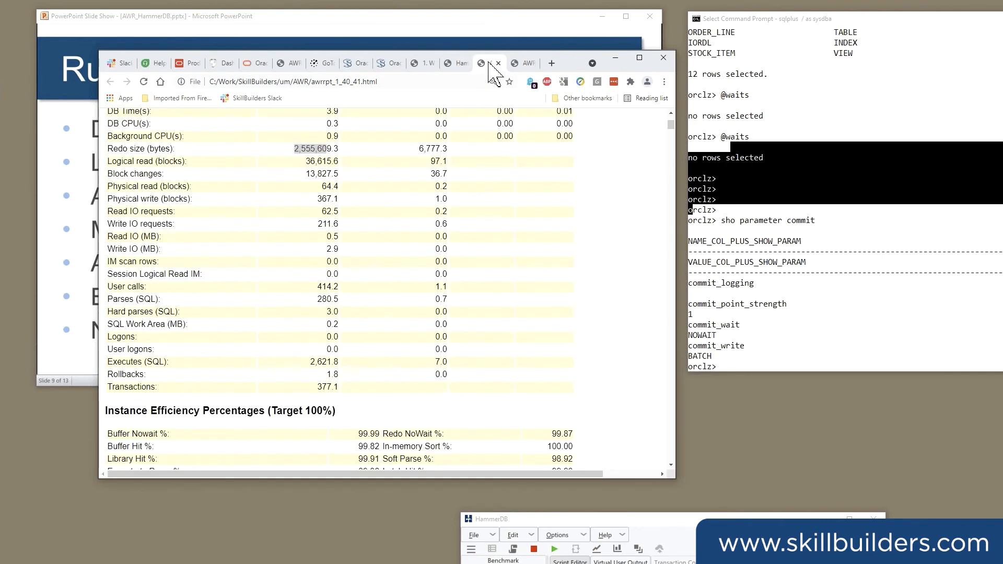
scroll(348, 201, "down", 8)
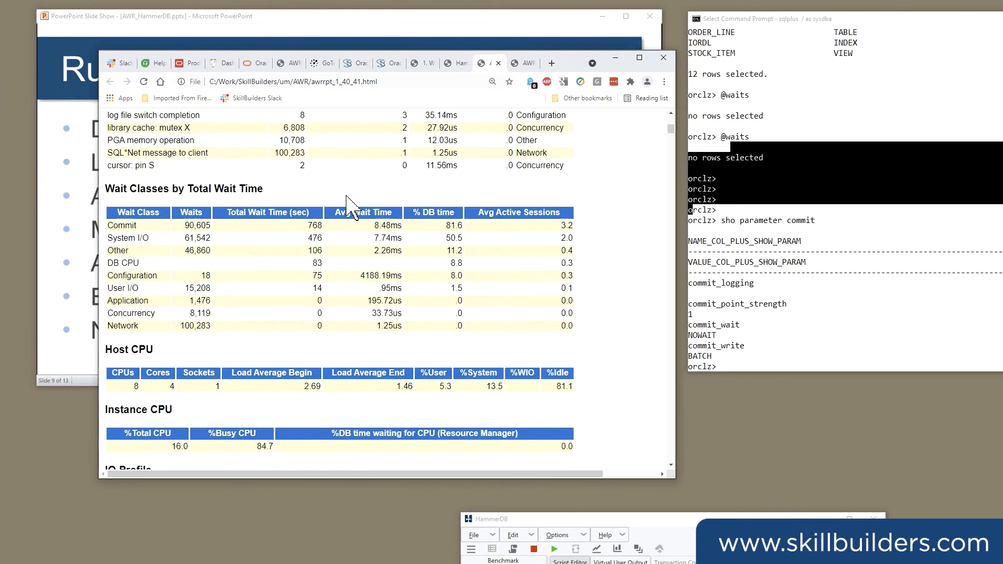
scroll(347, 199, "down", 15)
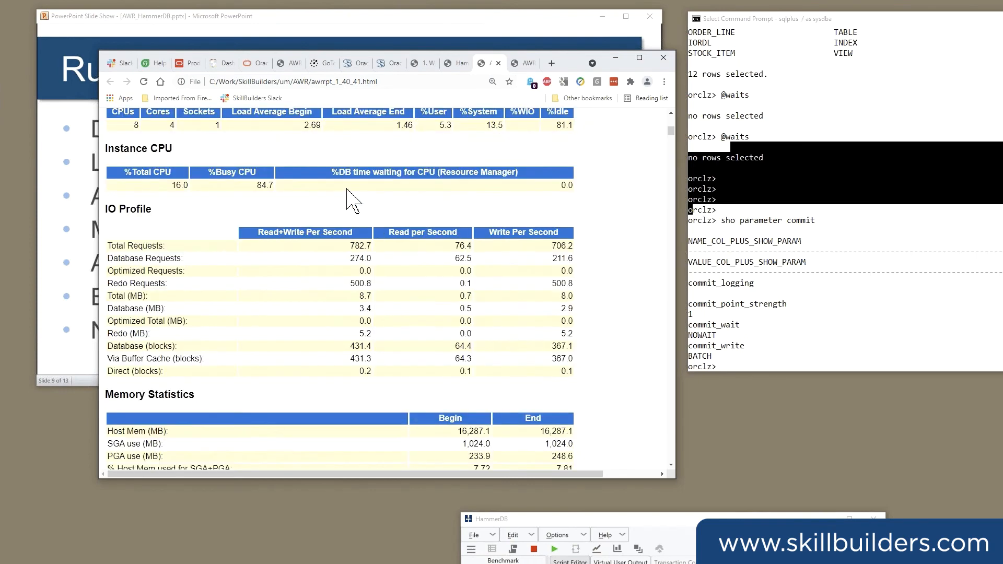
key("ctrl+Tab")
left_click_drag(310, 234, 317, 235)
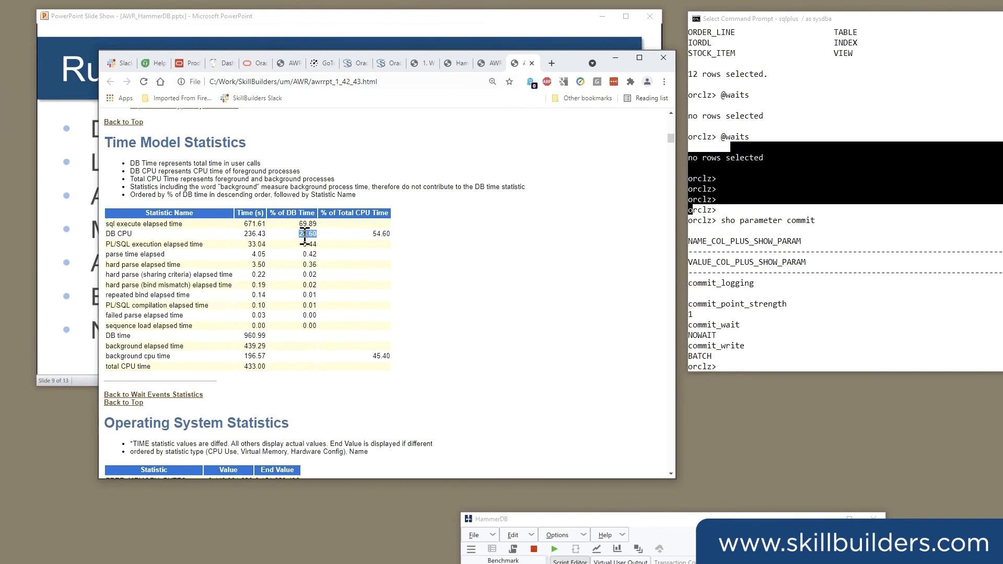
left_click_drag(305, 234, 333, 239)
Locate the Foreground Wait Events table in awrrpt_1_42_43.html and examine its top three events.
scroll(510, 275, "down", 2)
scroll(511, 275, "down", 10)
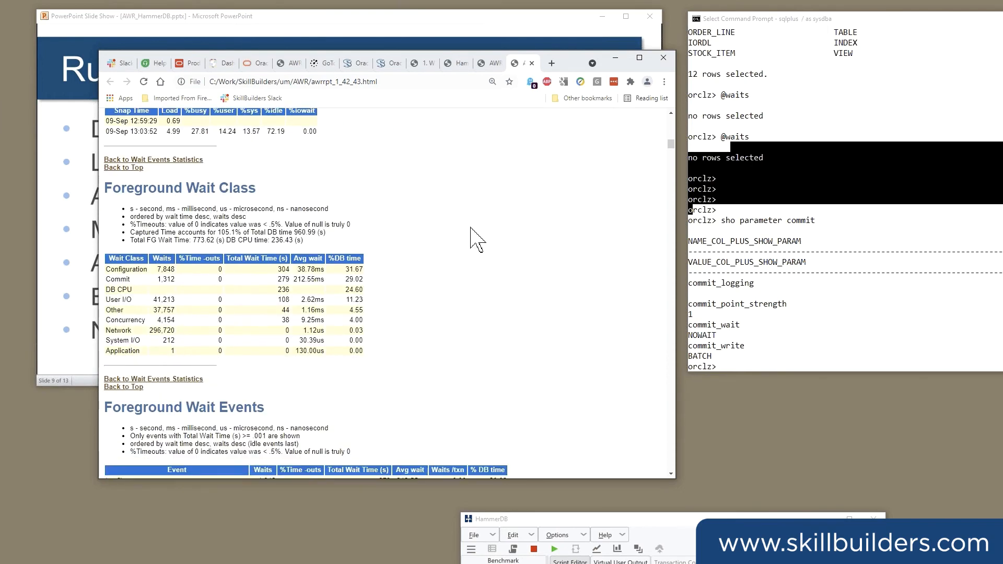
scroll(476, 240, "down", 6)
left_click_drag(121, 219, 503, 222)
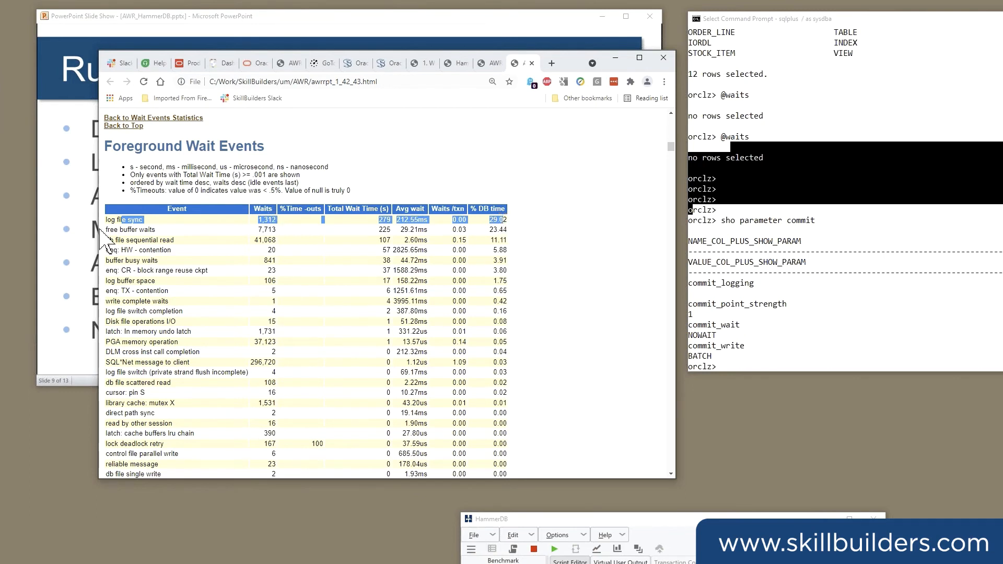
left_click_drag(119, 230, 503, 238)
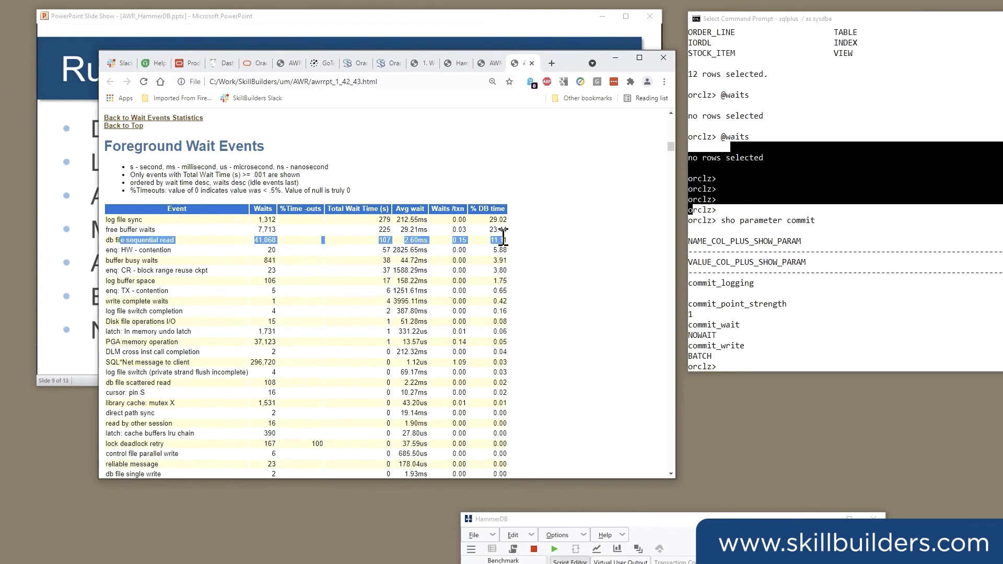
Highlight the log file sync row, followed by the free buffer waits event, in the Foreground Wait Events table.
double_click(111, 219)
left_click_drag(182, 222, 508, 220)
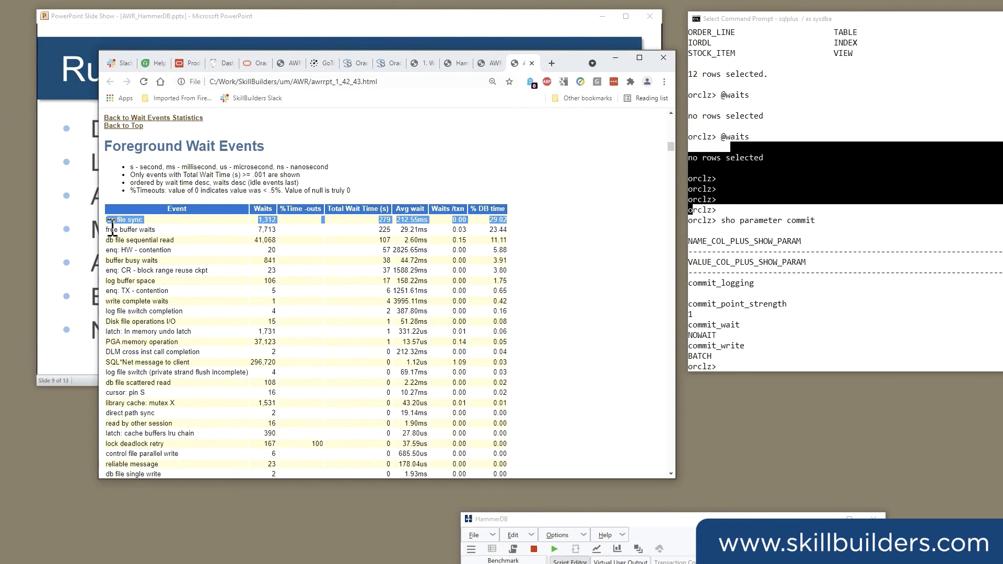
left_click_drag(112, 230, 487, 235)
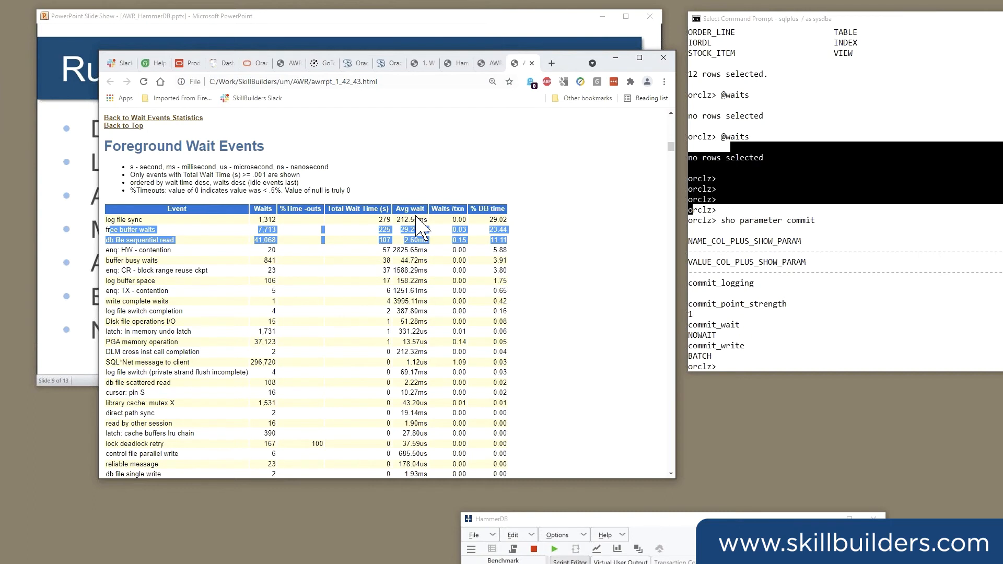
left_click(129, 229)
left_click_drag(110, 230, 155, 230)
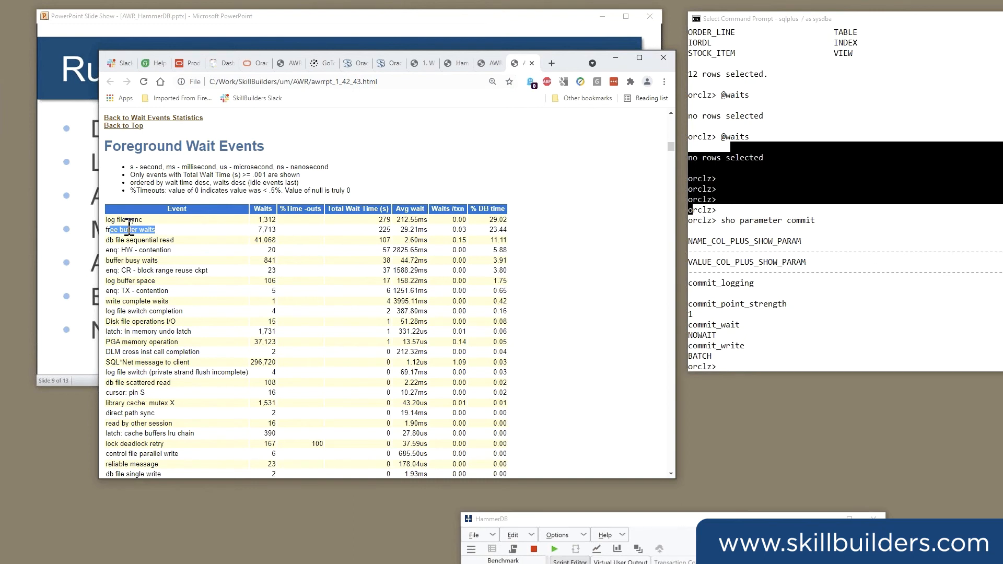
left_click_drag(108, 230, 158, 230)
Switch to SQL*Plus and run "sho parameter db_writ" to display the database writer setting.
left_click(832, 286)
left_click(808, 293)
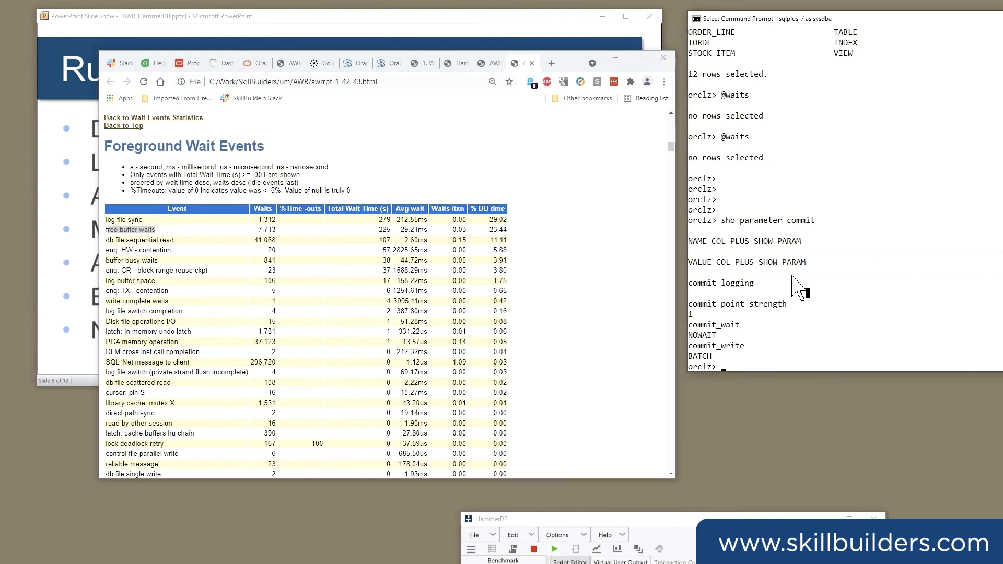
key("Return")
key("Return")
type("sho poarameter db_writ")
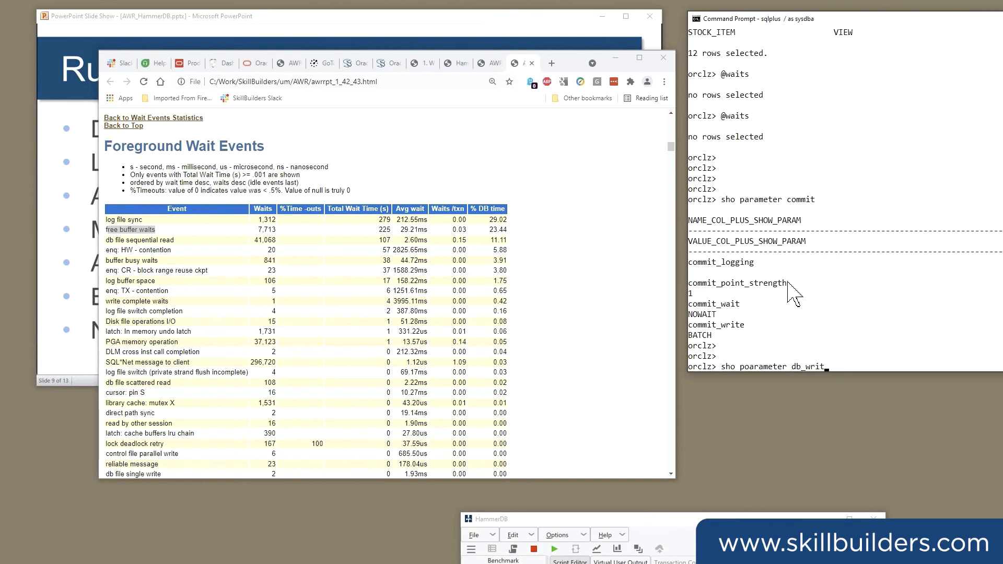
key("Left")
key("Left")
key("Left")
key("Left")
key("Left")
key("Left")
key("Left")
key("Left")
key("Left")
key("Left")
key("Left")
key("Left")
key("Left")
key("Left")
key("Left")
key("Left")
key("BackSpace")
key("Return")
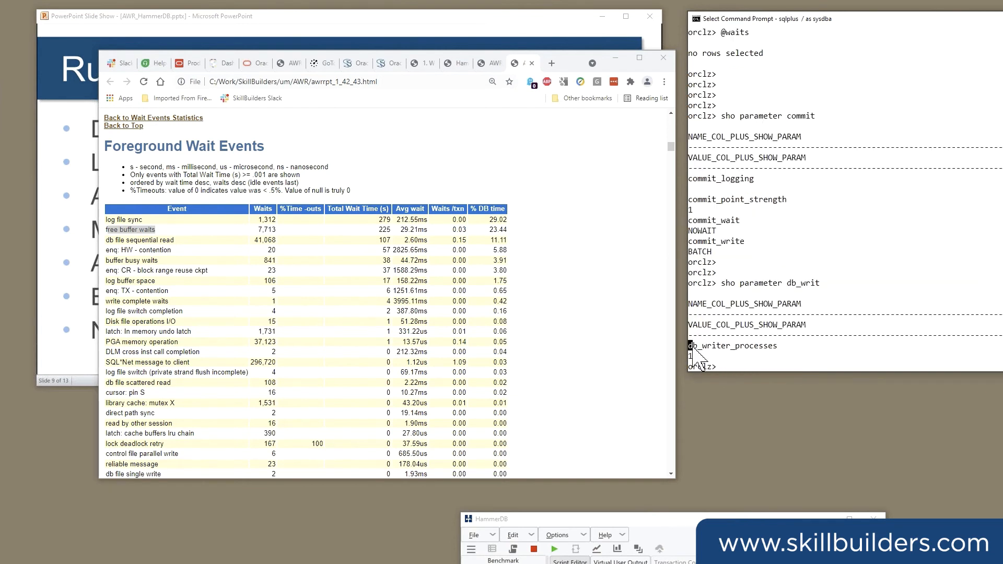
Highlight the db_writer_processes setting in SQL*Plus and relate it to the foreground wait events in the AWR report.
left_click_drag(689, 345, 718, 360)
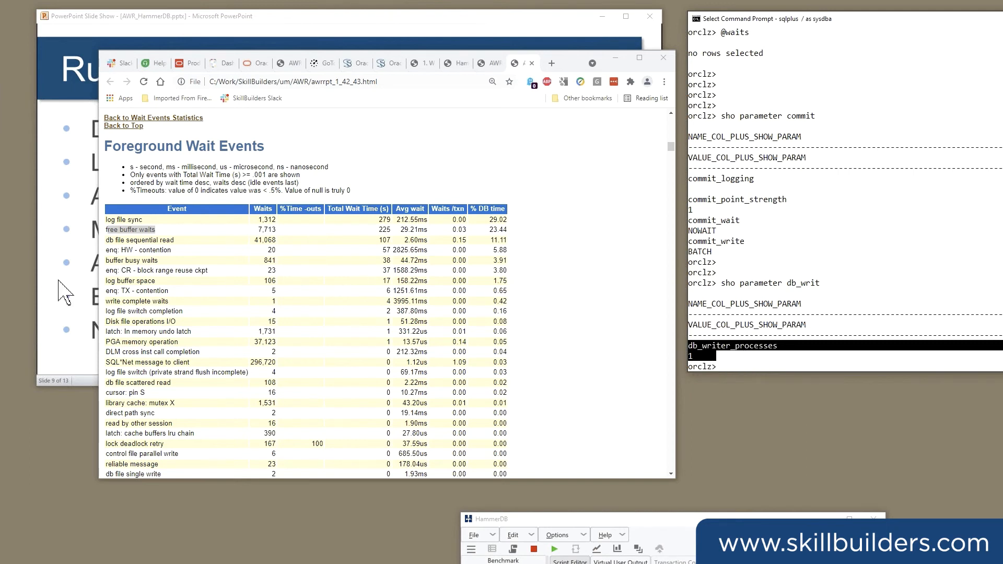
left_click(117, 242)
left_click_drag(117, 242, 514, 235)
Try to set db_writer_processes to 4 in SQL*Plus with an alter system command that has no scope clause.
left_click(751, 270)
type("alter syste mset")
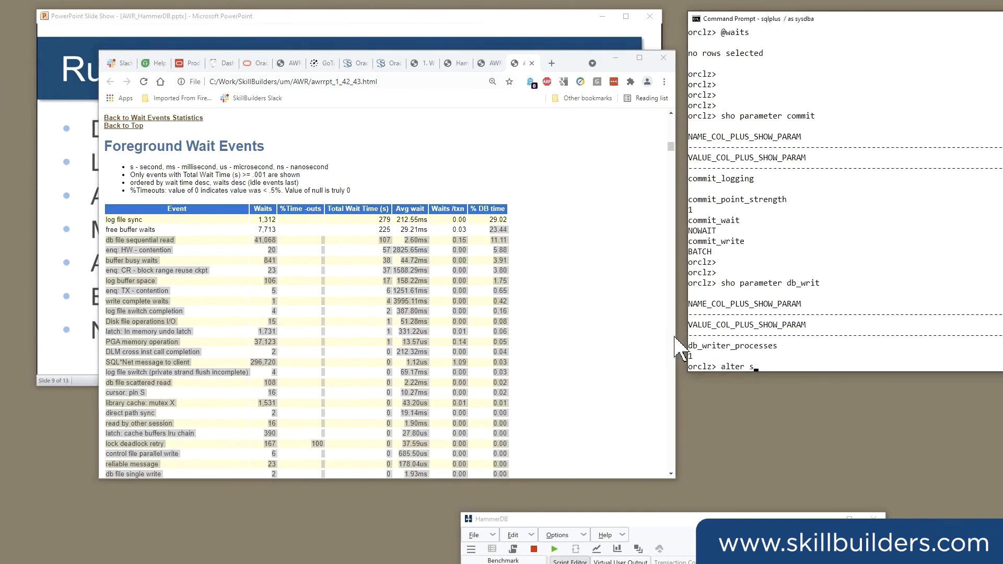
key("BackSpace")
key("BackSpace")
key("BackSpace")
key("BackSpace")
key("BackSpace")
type("m set")
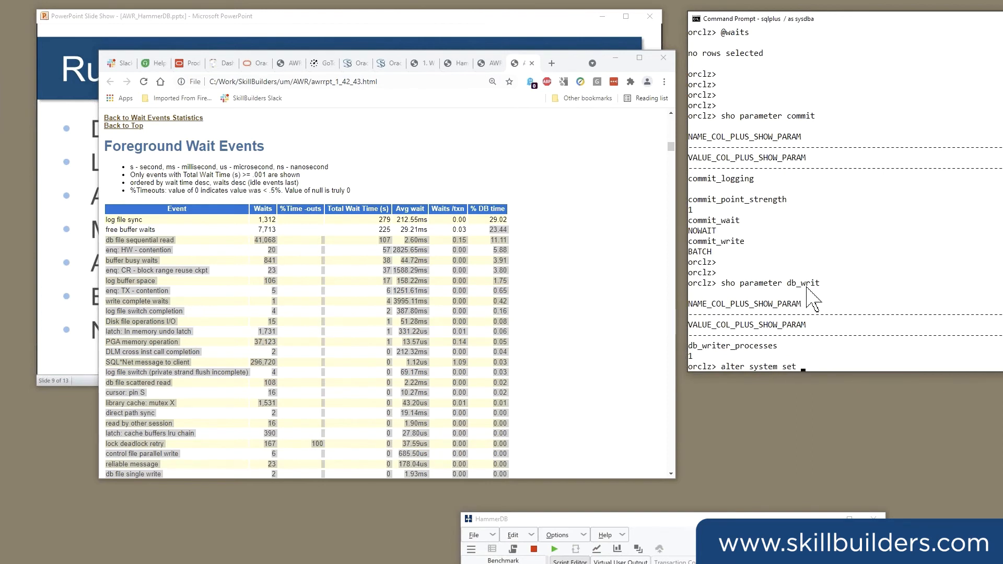
left_click_drag(689, 346, 778, 347)
right_click(778, 347)
right_click(779, 347)
type("=4;")
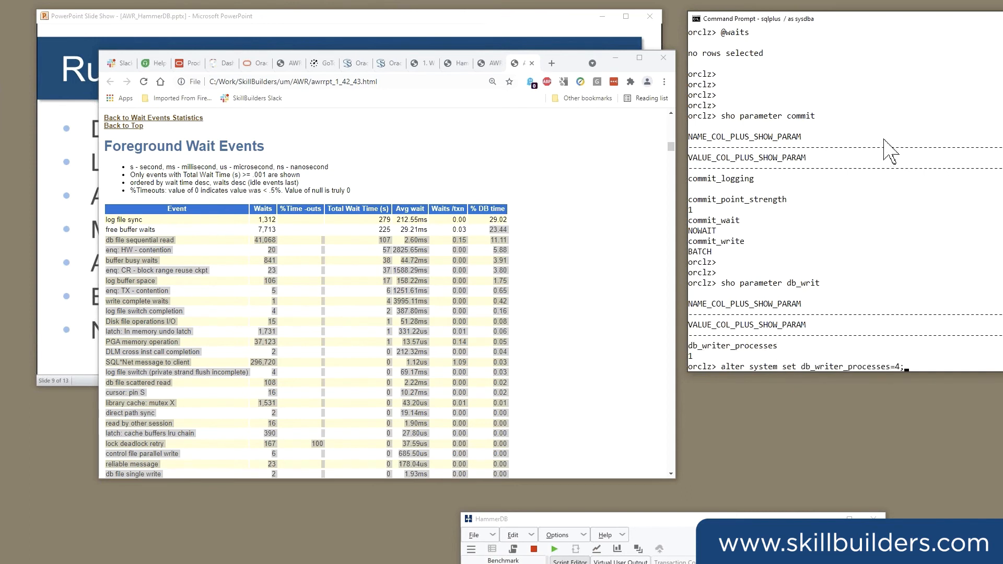
key("Return")
Rerun the alter system command for db_writer_processes=4 with scope=spfile added.
key("Up")
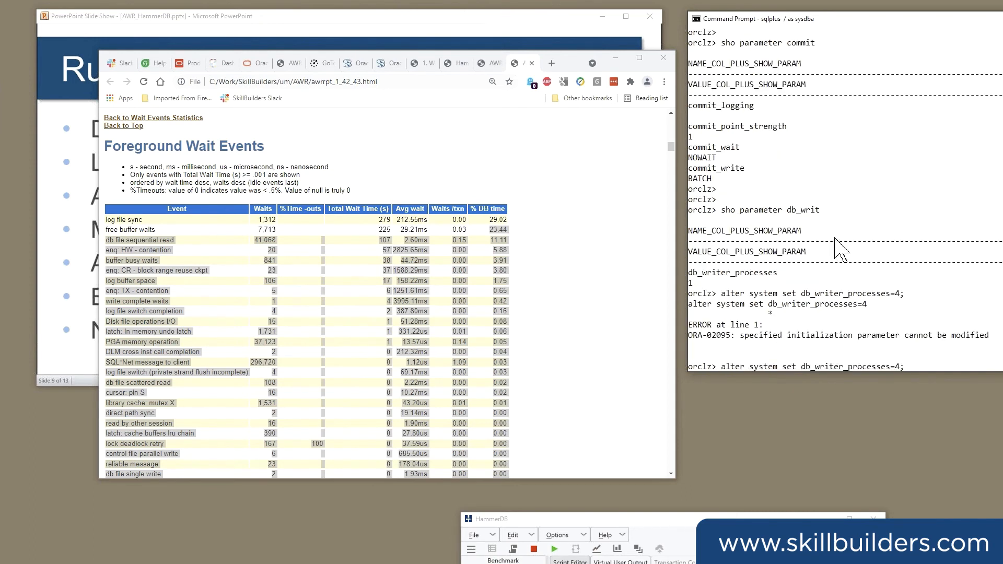
type("scope=spfile;")
key("Return")
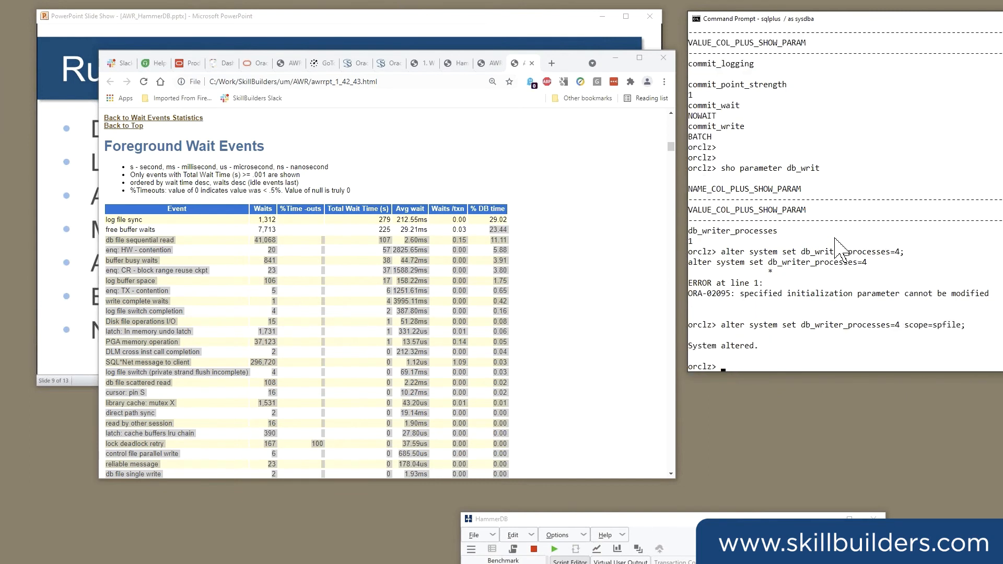
Revisit free buffer waits and the Load Profile transactions per second, then highlight part of the alter system command in SQL*Plus.
left_click(180, 250)
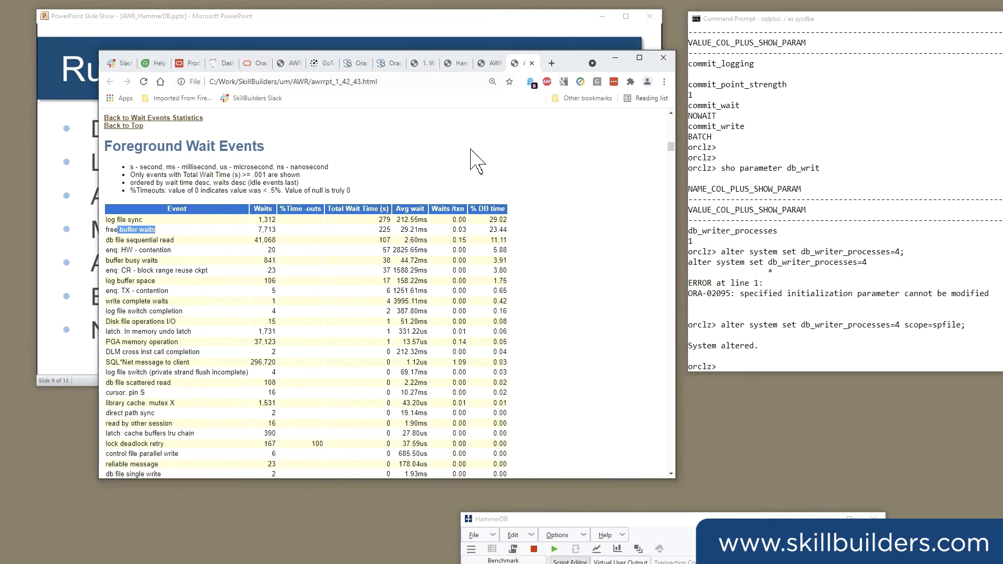
scroll(464, 152, "up", 1)
scroll(453, 168, "up", 15)
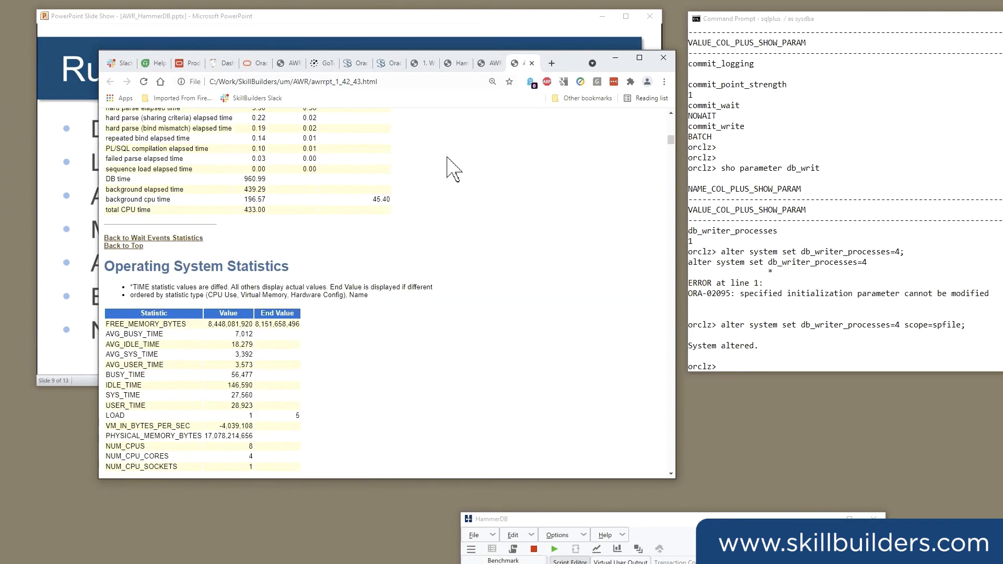
scroll(313, 188, "up", 10)
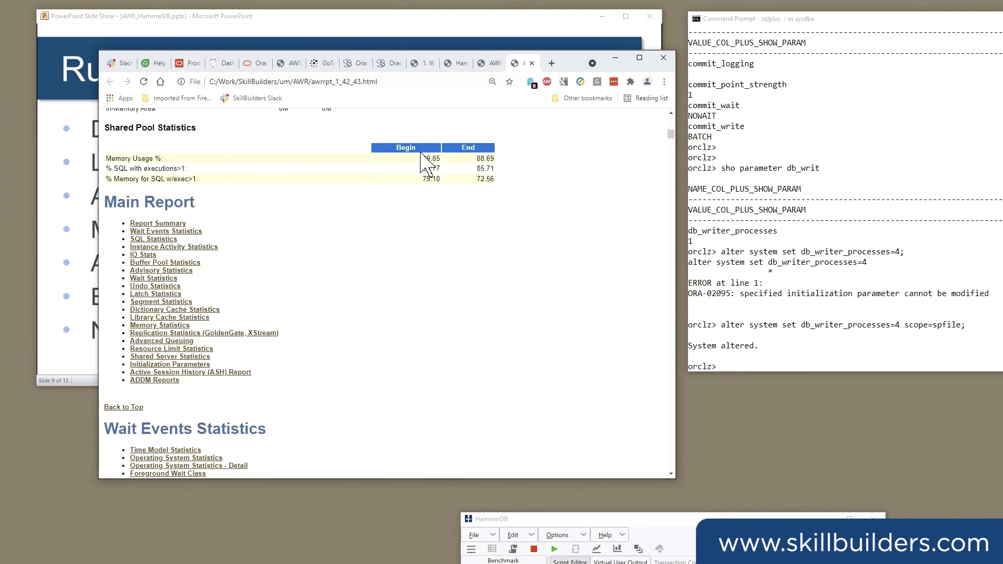
scroll(423, 159, "up", 8)
key("Page_Up")
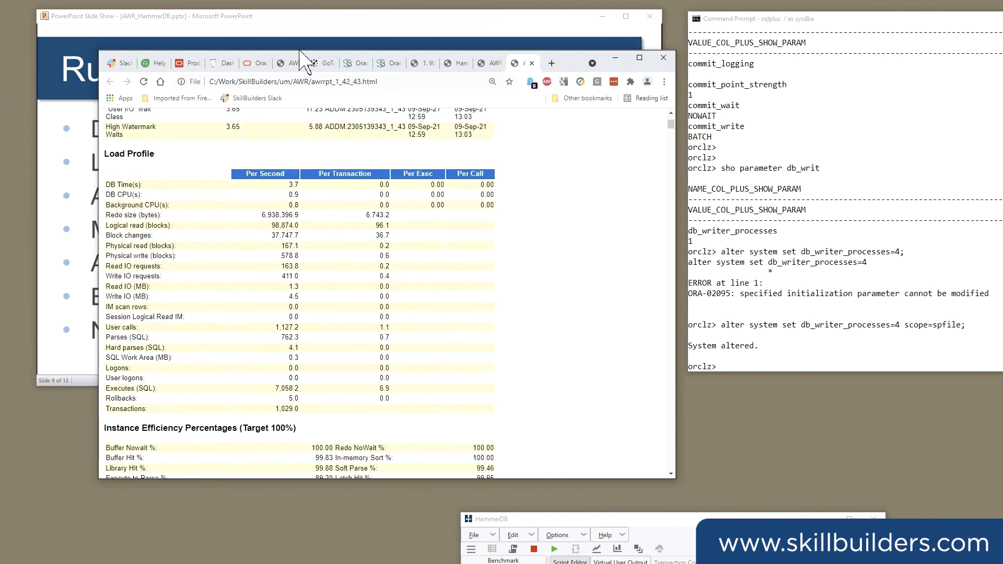
scroll(301, 293, "up", 1)
double_click(289, 422)
left_click_drag(770, 315, 738, 326)
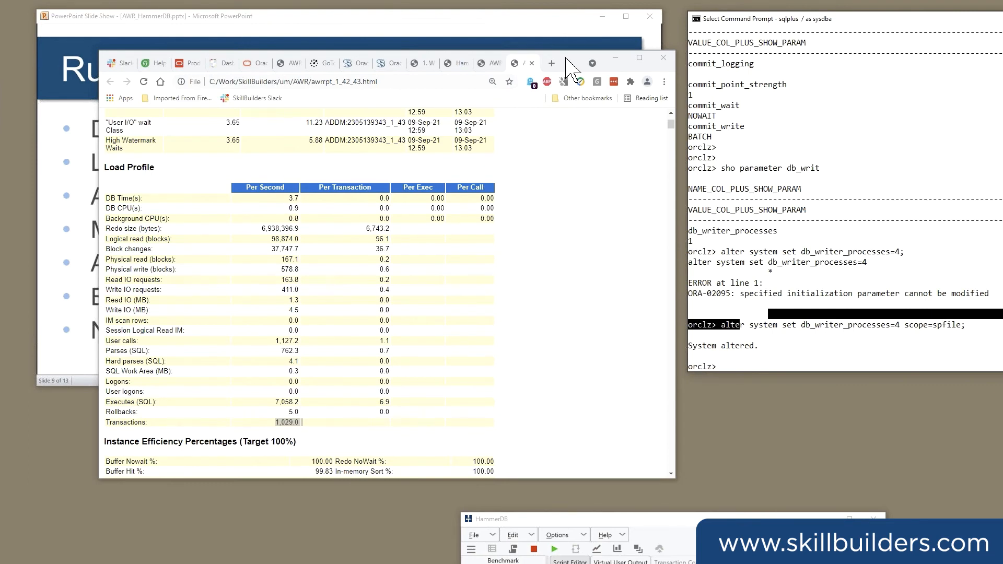
Bring up awrrpt_1_44_45.html and compare its snapshot details and ADDM findings with those in awrrpt_1_42_43.html.
left_click(566, 59)
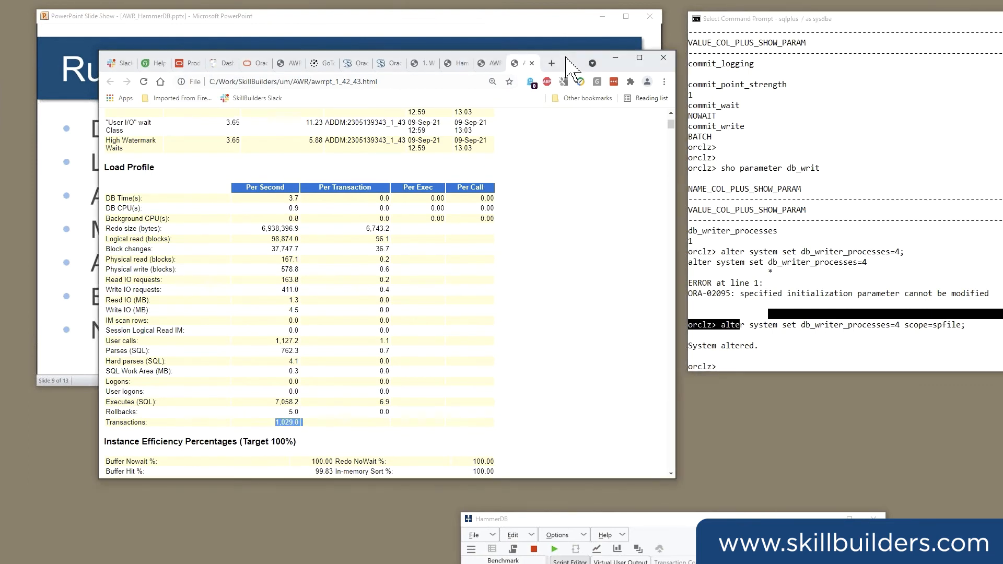
left_click_drag(567, 59, 553, 56)
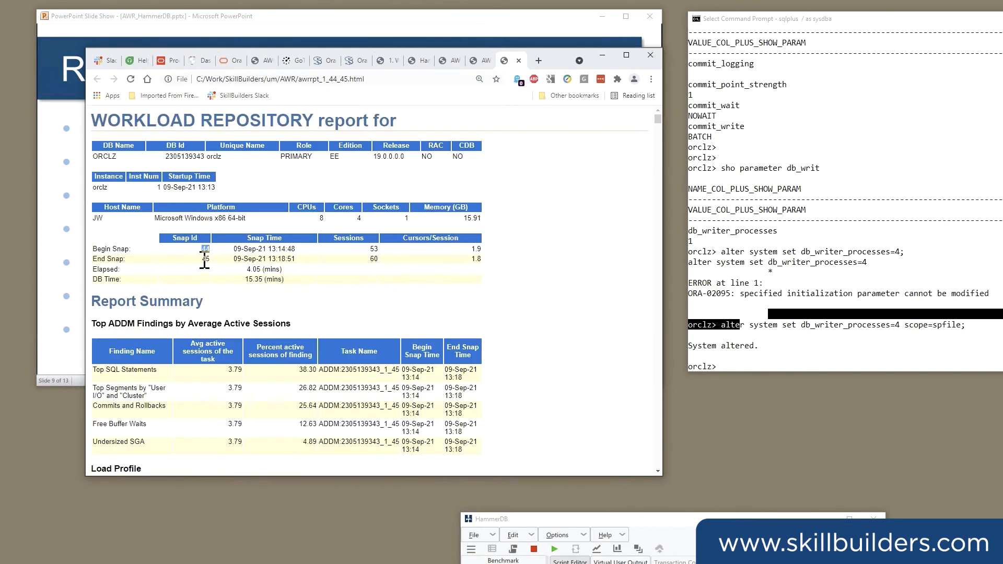
double_click(208, 260)
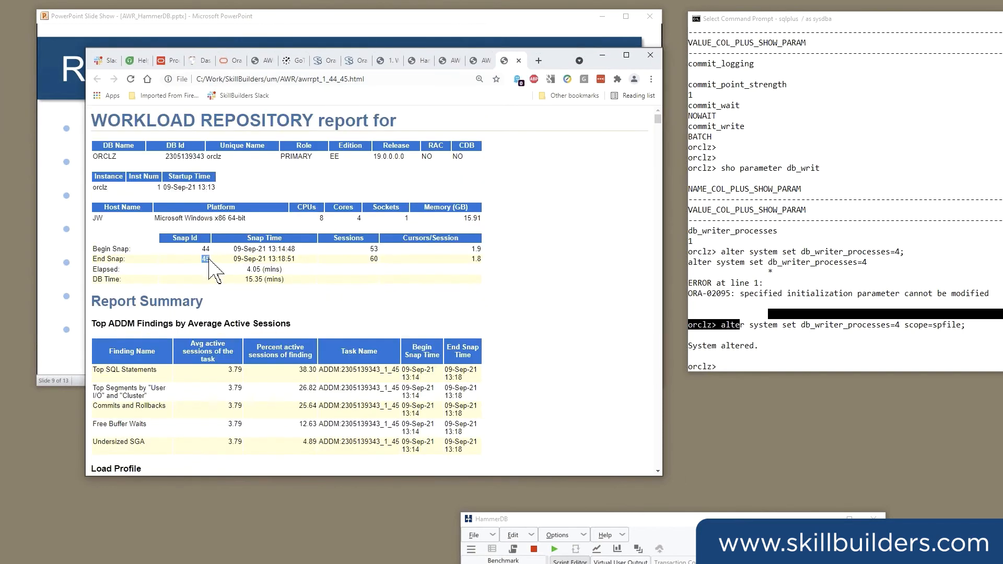
left_click(484, 61)
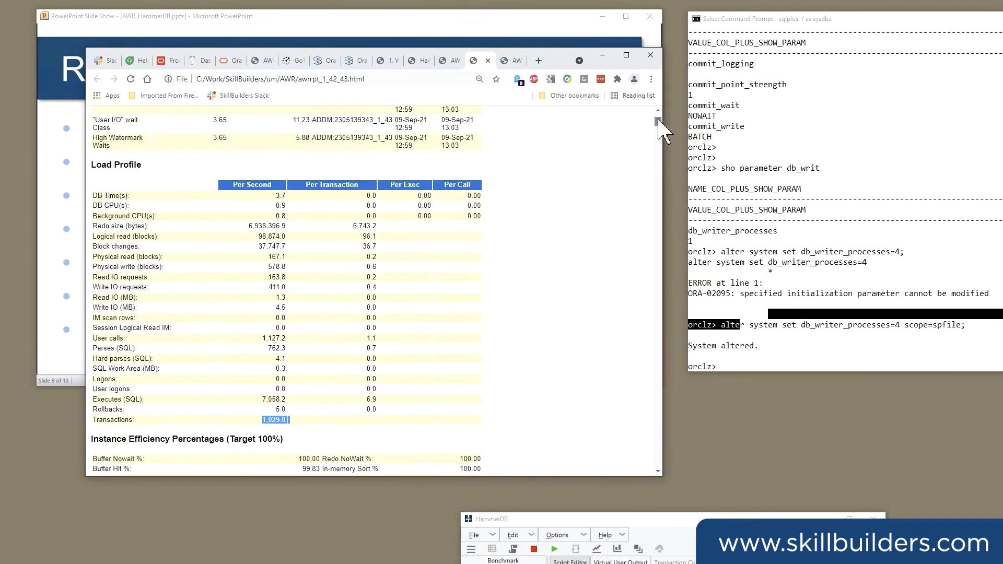
scroll(659, 120, "up", 2)
scroll(658, 116, "up", 4)
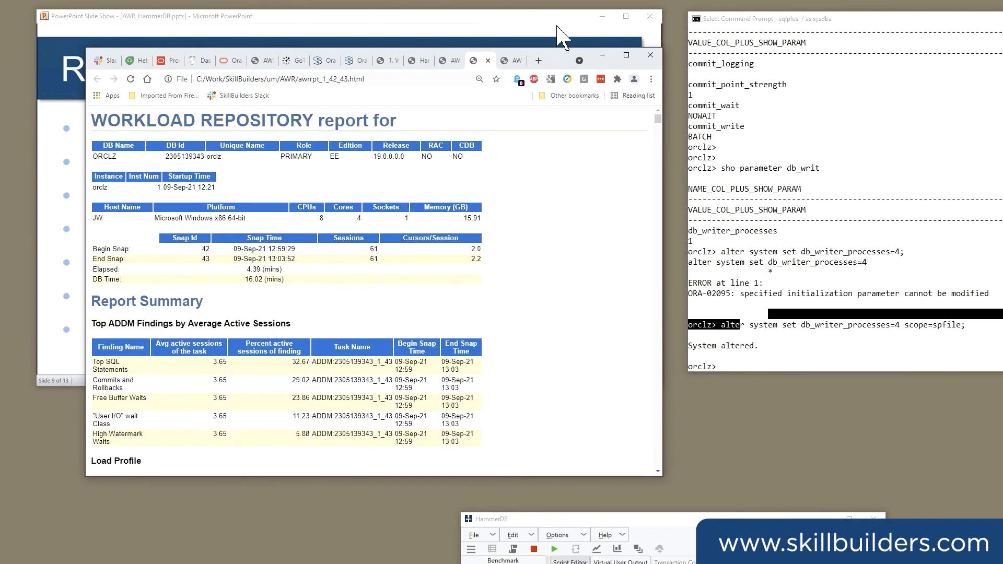
left_click(516, 62)
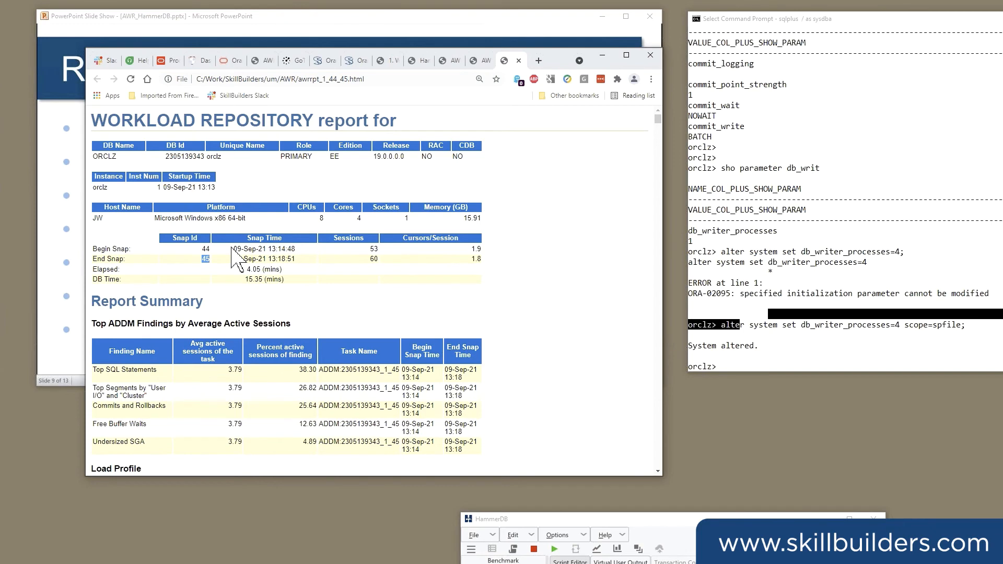
Find the Load Profile in awrrpt_1_44_45.html and highlight its Transactions per second value.
scroll(231, 250, "down", 1)
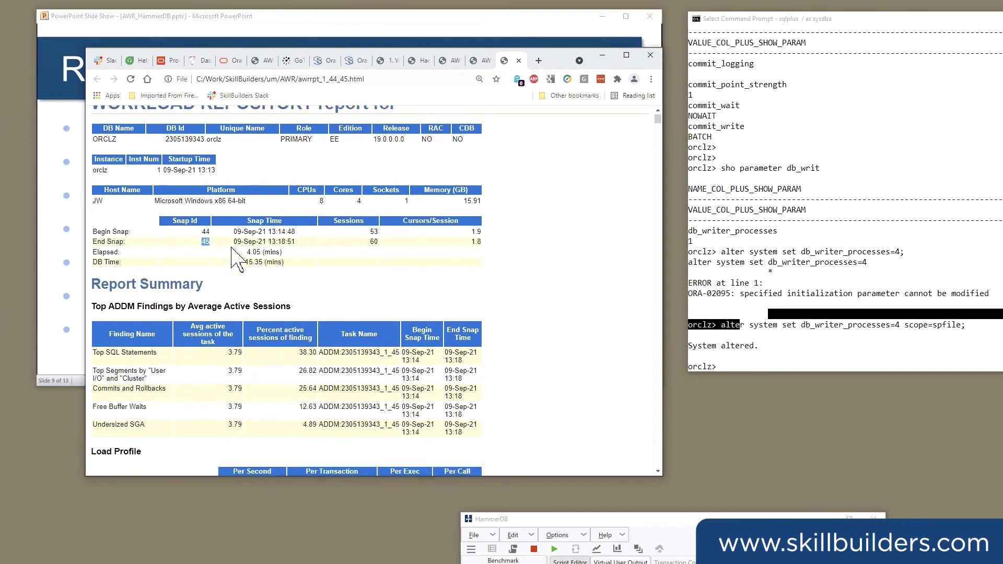
scroll(236, 258, "down", 2)
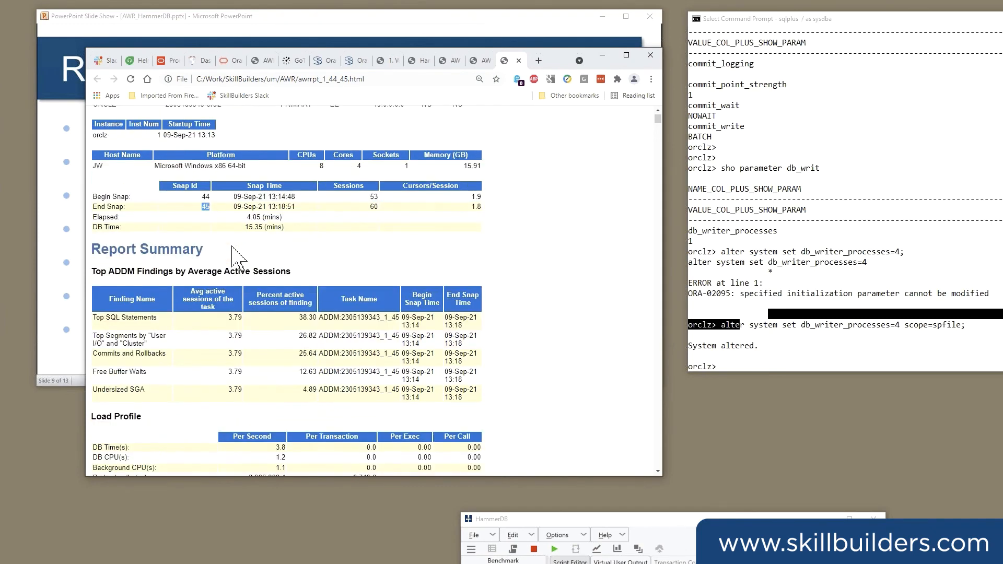
scroll(233, 247, "down", 19)
double_click(275, 341)
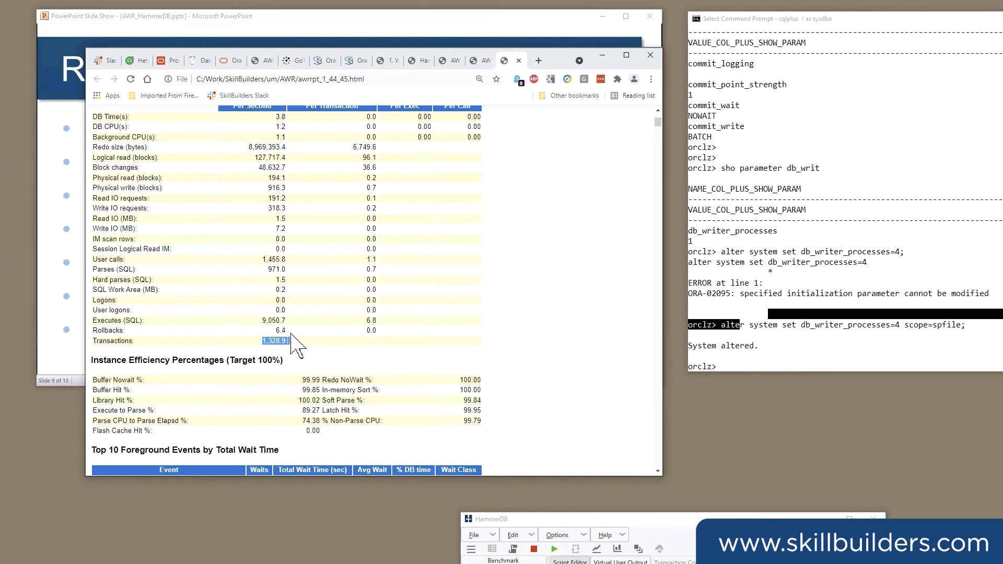
Review the top foreground events and memory figures, and highlight DB CPU's % of DB Time in Time Model Statistics.
scroll(298, 303, "down", 14)
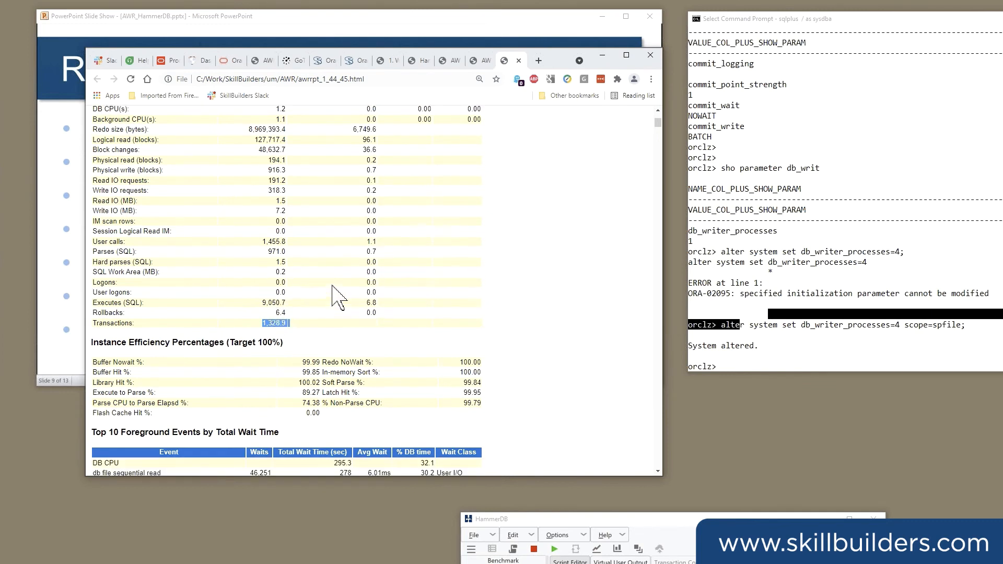
scroll(349, 260, "down", 5)
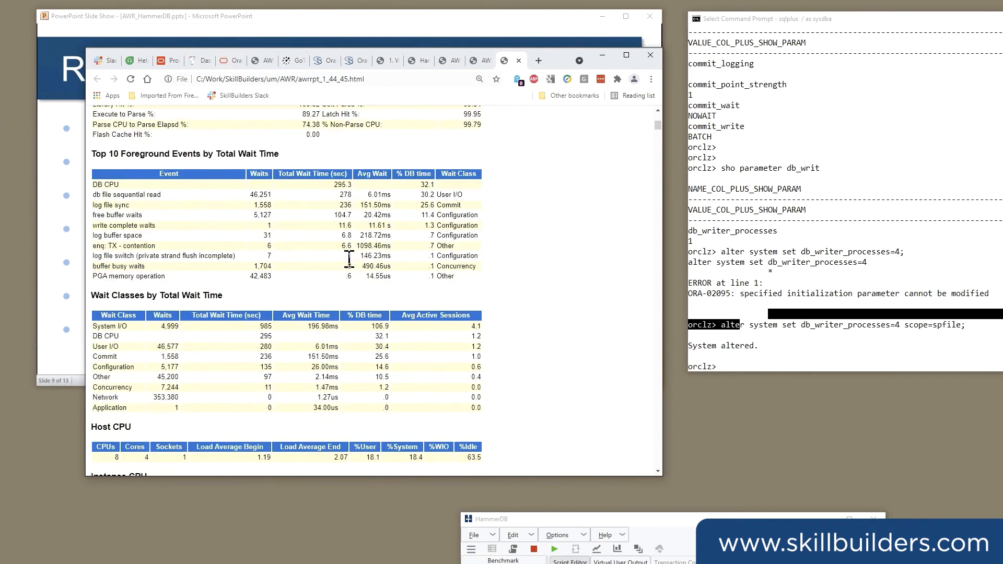
scroll(349, 260, "down", 3)
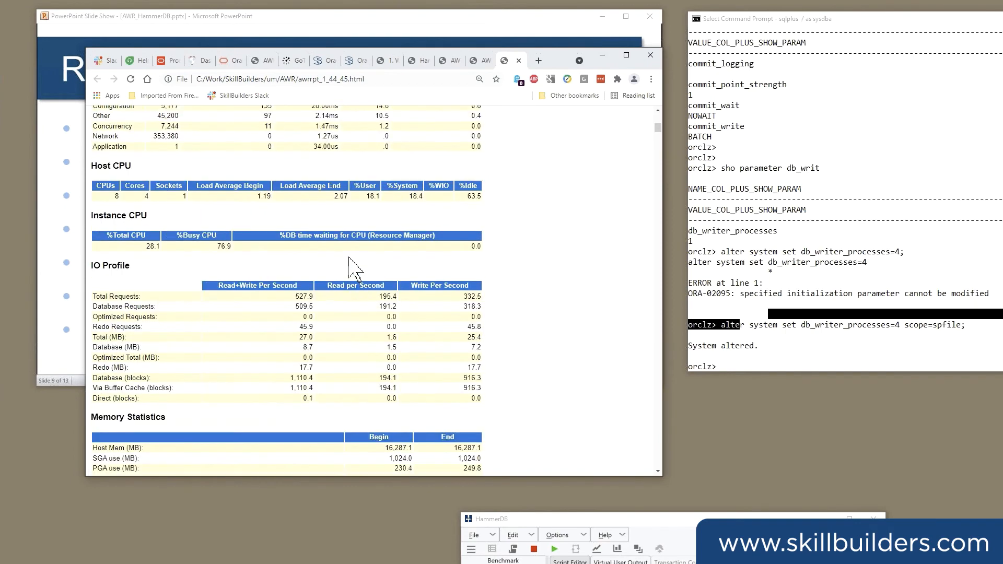
scroll(349, 260, "down", 15)
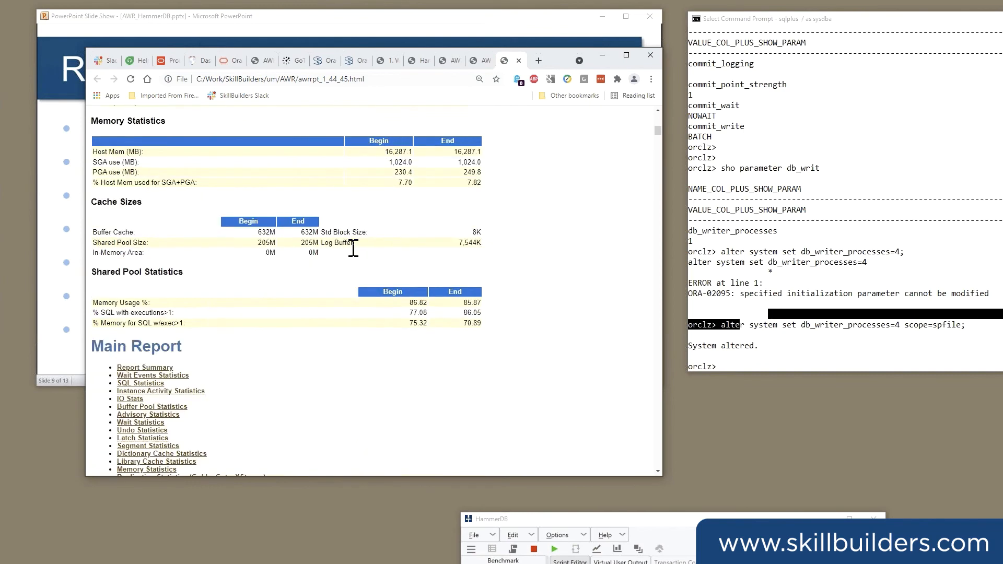
left_click_drag(285, 221, 304, 222)
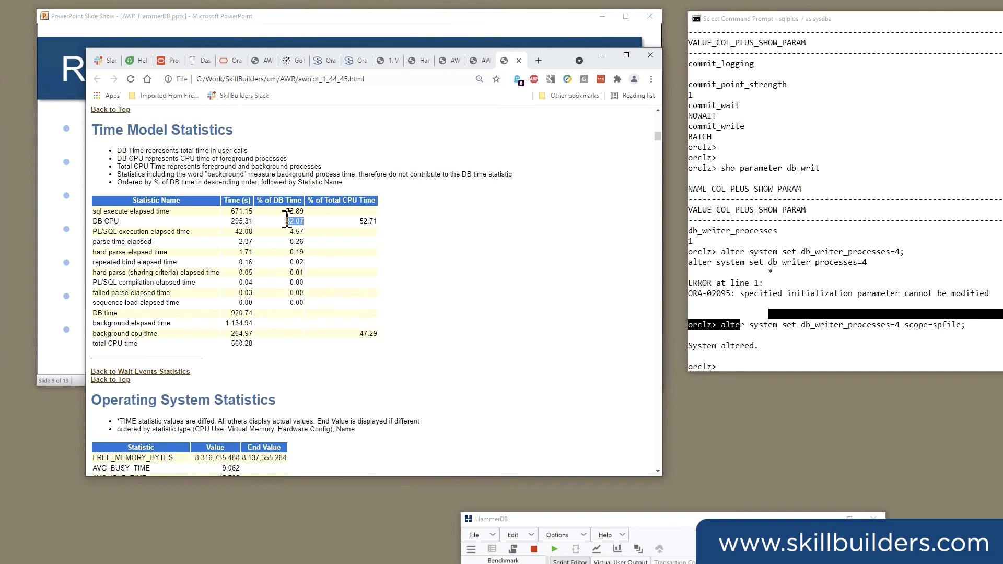
Highlight the free buffer waits, log file sync and db file sequential read rows in the Foreground Wait Events table.
scroll(318, 201, "down", 1)
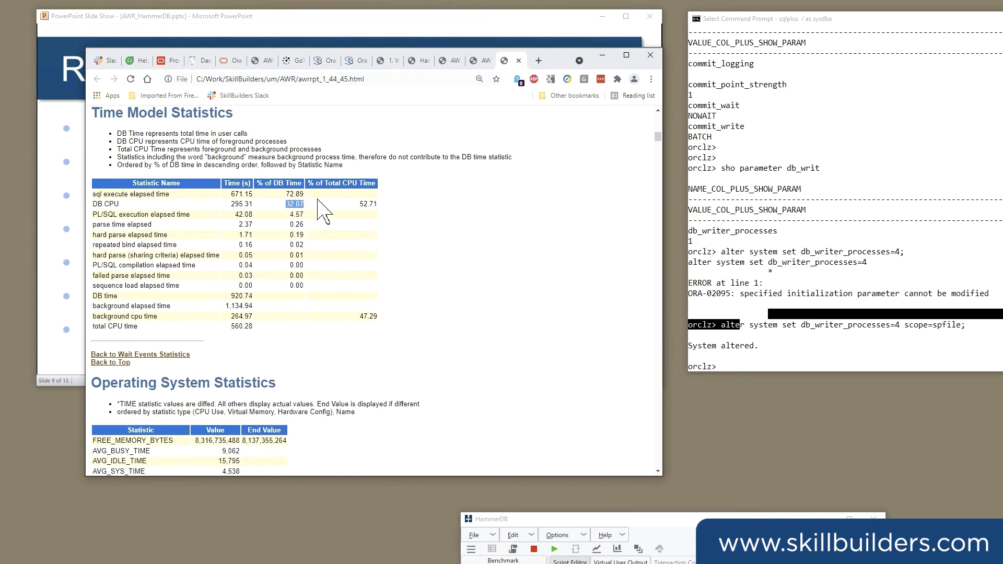
scroll(322, 209, "down", 1)
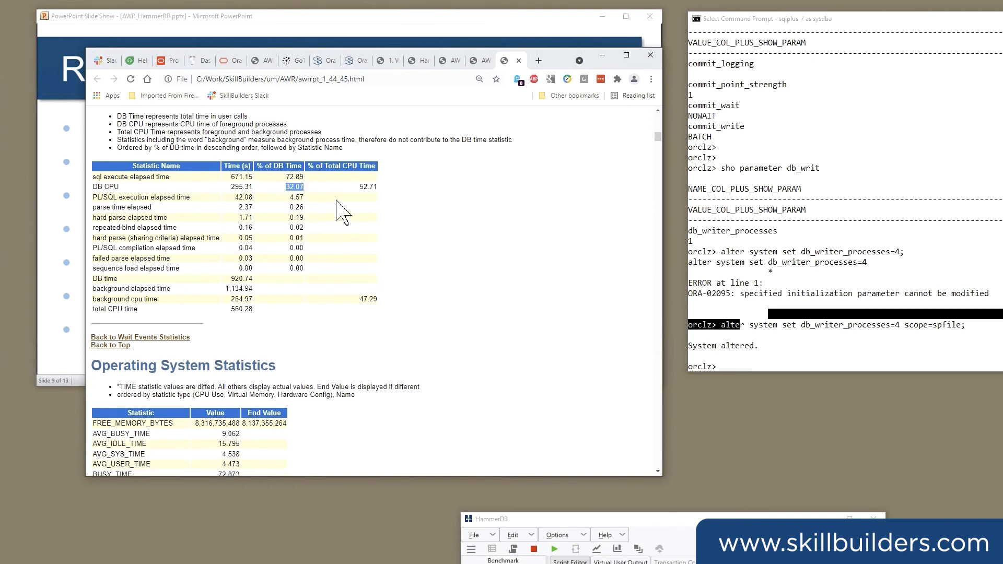
scroll(320, 204, "down", 15)
left_click_drag(103, 236, 491, 236)
left_click_drag(102, 230, 503, 225)
left_click_drag(113, 215, 492, 215)
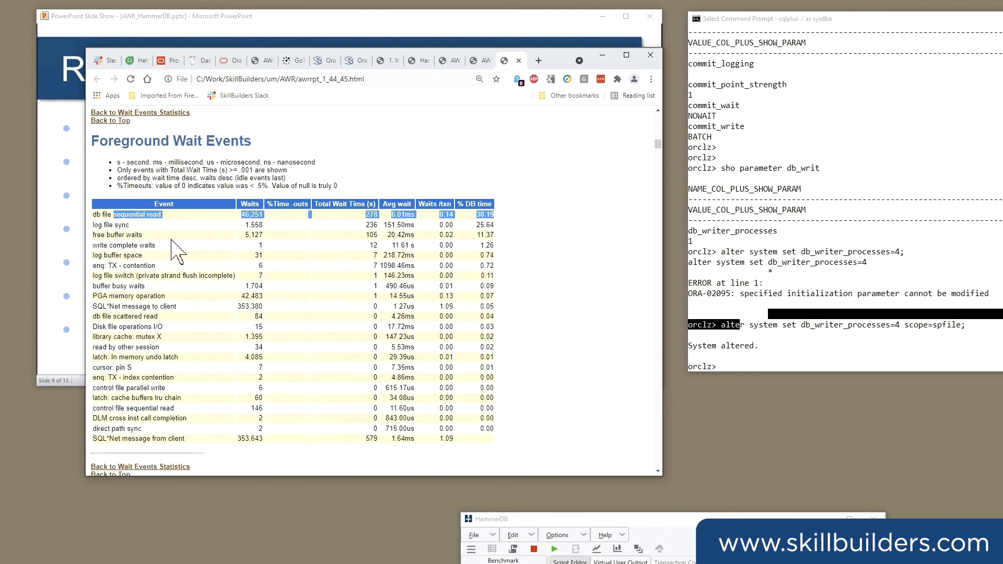
Compare the log file sync and free buffer waits events, and highlight db file scattered read and db file sequential read.
left_click(100, 226)
left_click_drag(100, 225, 157, 255)
left_click(127, 245)
left_click_drag(106, 225, 145, 236)
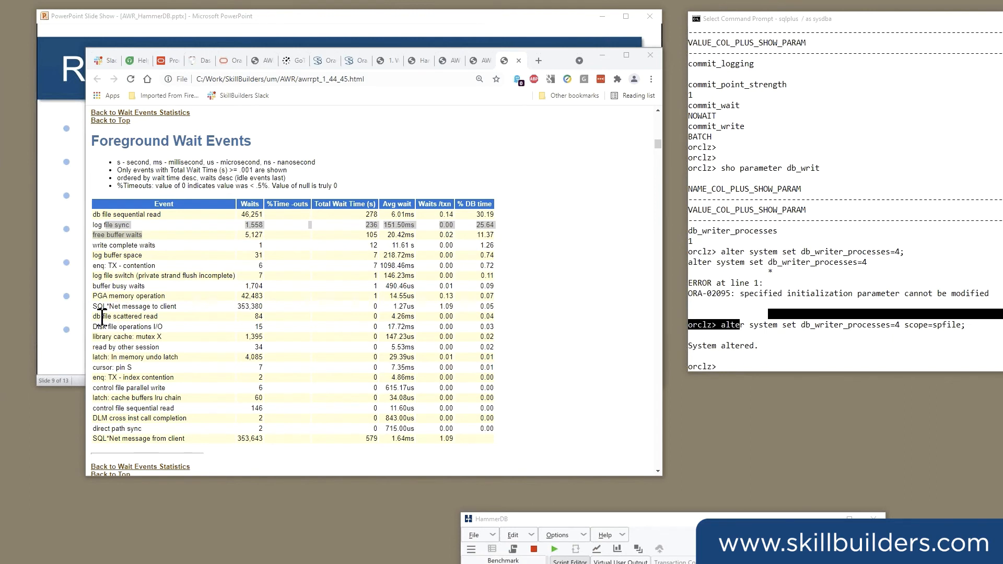
left_click_drag(102, 316, 159, 316)
left_click_drag(103, 215, 161, 215)
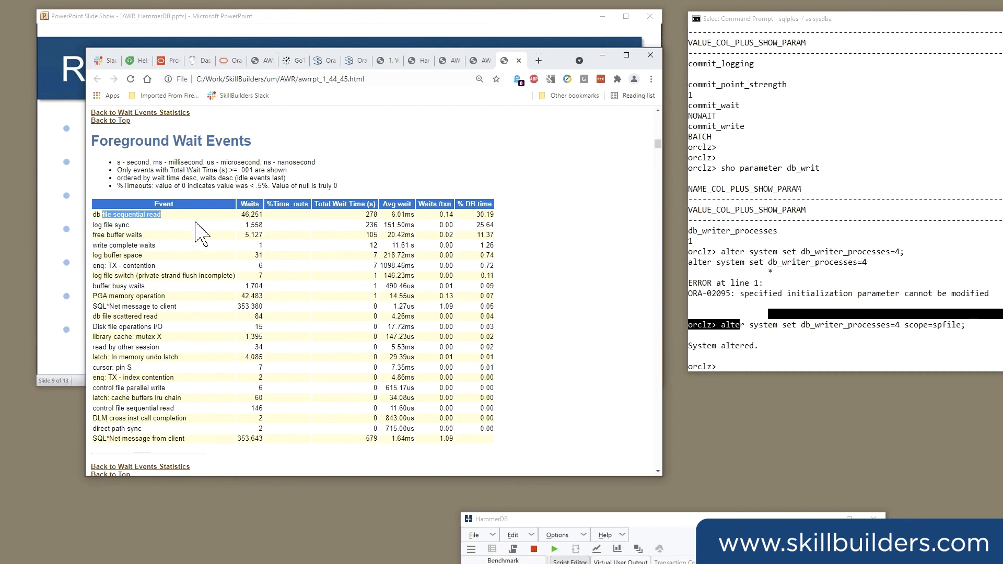
Go back to the Main Report list and open SQL ordered by Elapsed Time in SQL Statistics.
scroll(196, 233, "down", 1)
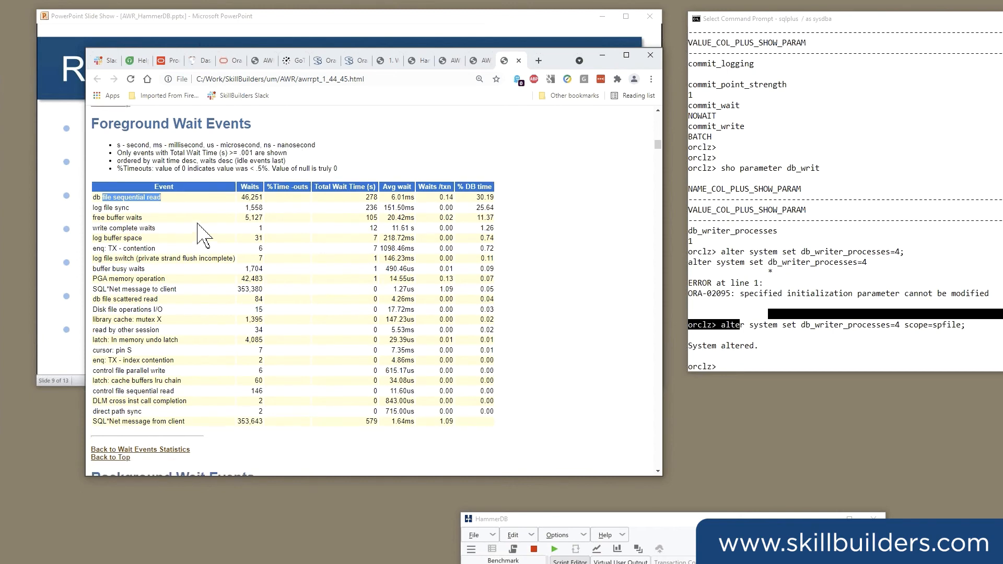
scroll(201, 238, "down", 1)
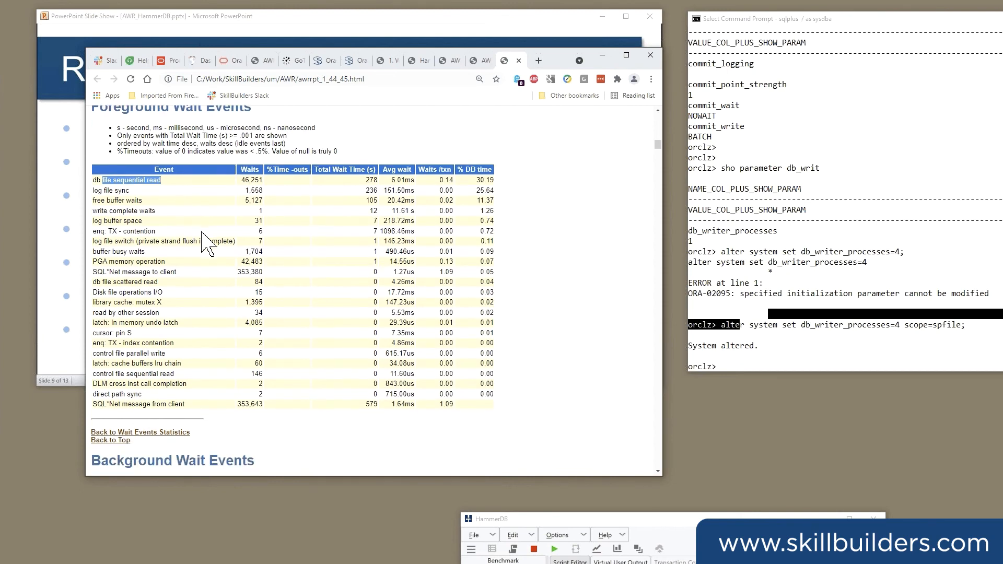
scroll(207, 243, "up", 15)
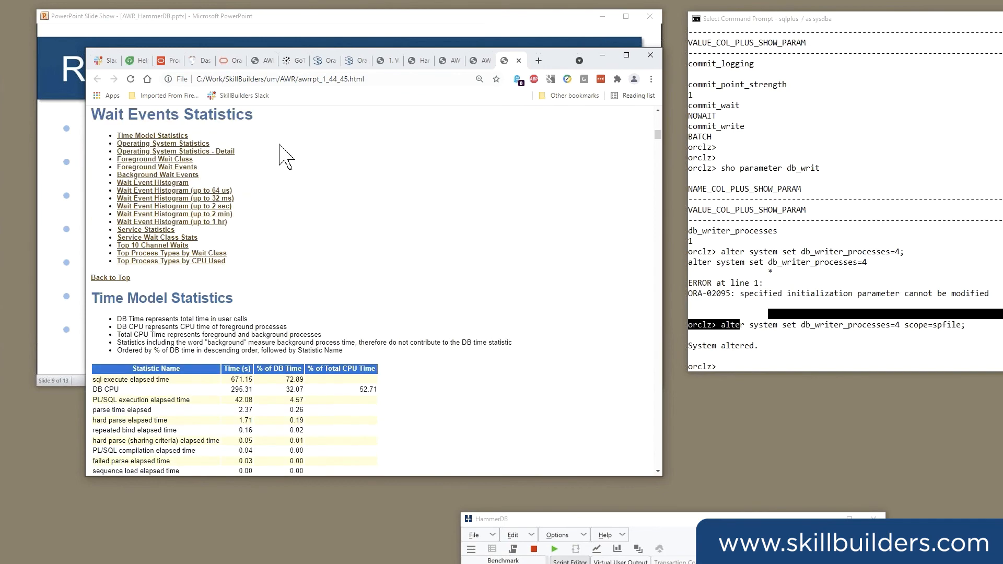
scroll(278, 155, "up", 1)
scroll(273, 145, "up", 1)
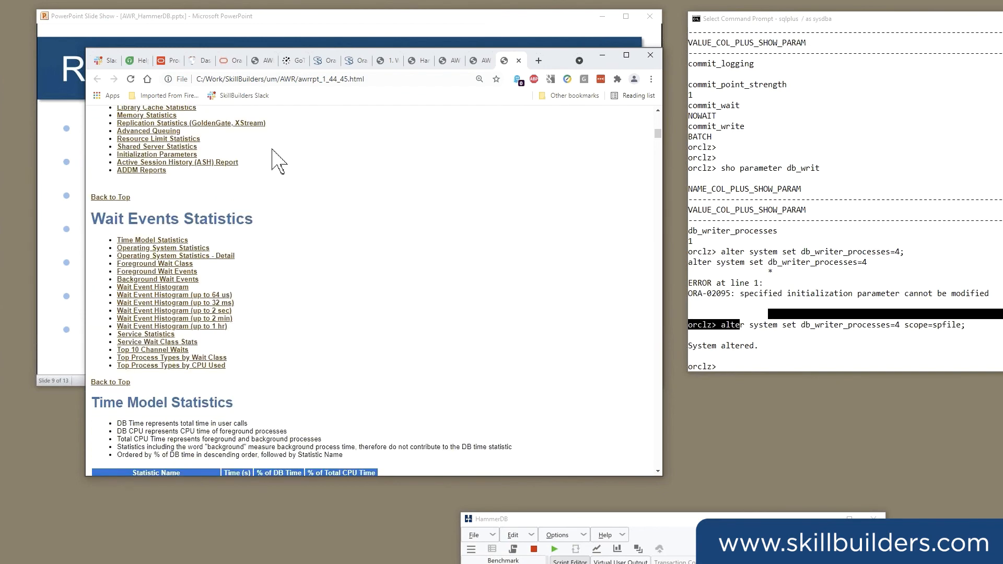
scroll(273, 147, "up", 3)
left_click(155, 203)
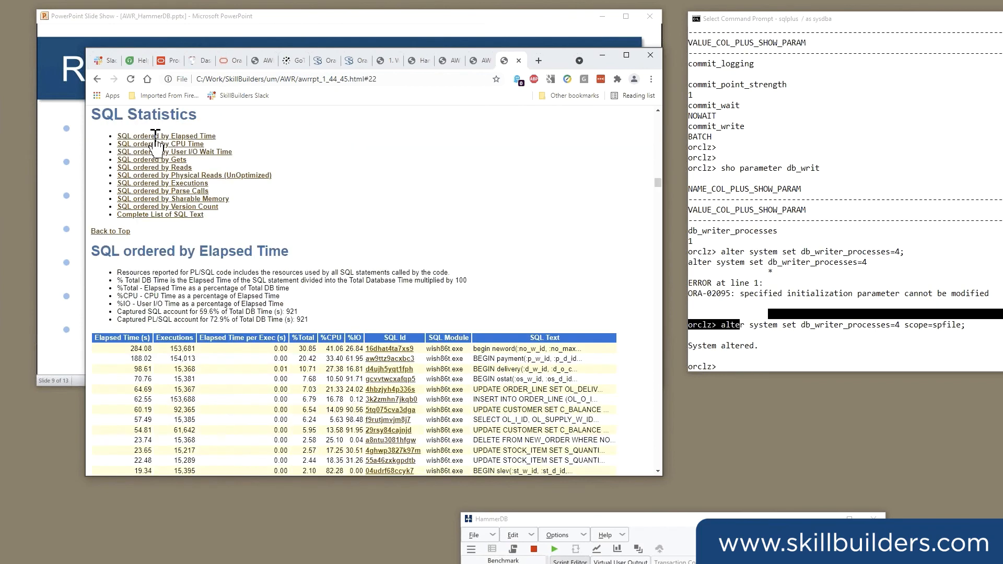
left_click(155, 136)
Highlight the neword, payment and delivery PL/SQL calls among the statements with the longest elapsed time.
left_click_drag(480, 210, 546, 212)
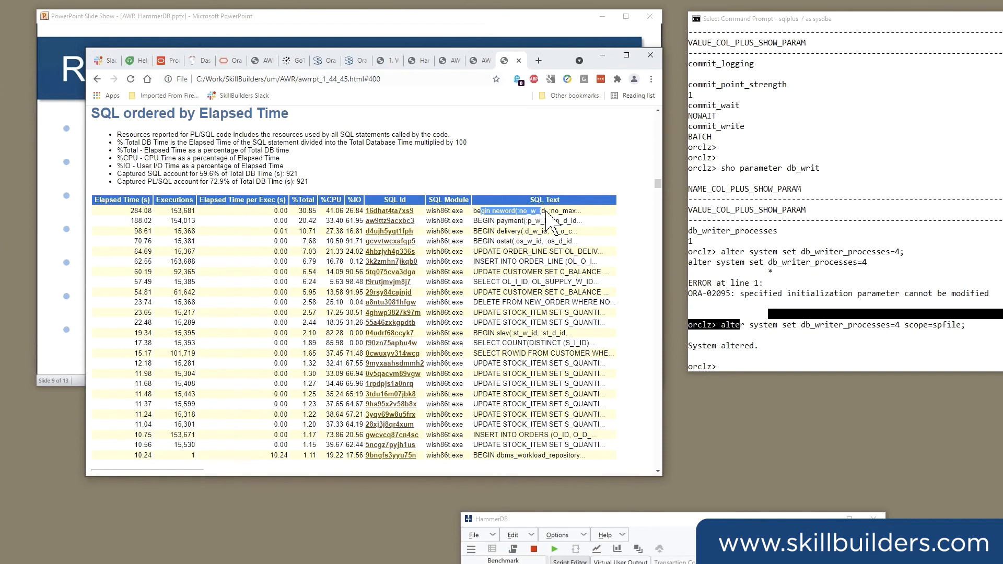
left_click_drag(301, 211, 545, 212)
left_click_drag(477, 221, 523, 235)
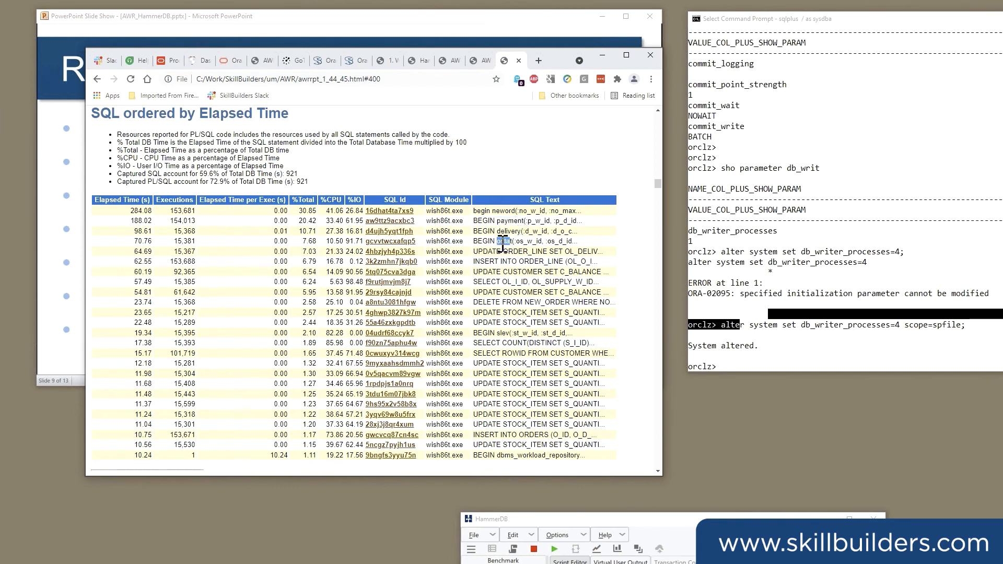
Open the full text of the UPDATE ORDER_LINE statement 4hbzjyh4p336s and highlight it.
left_click_drag(479, 251, 587, 253)
left_click(389, 253)
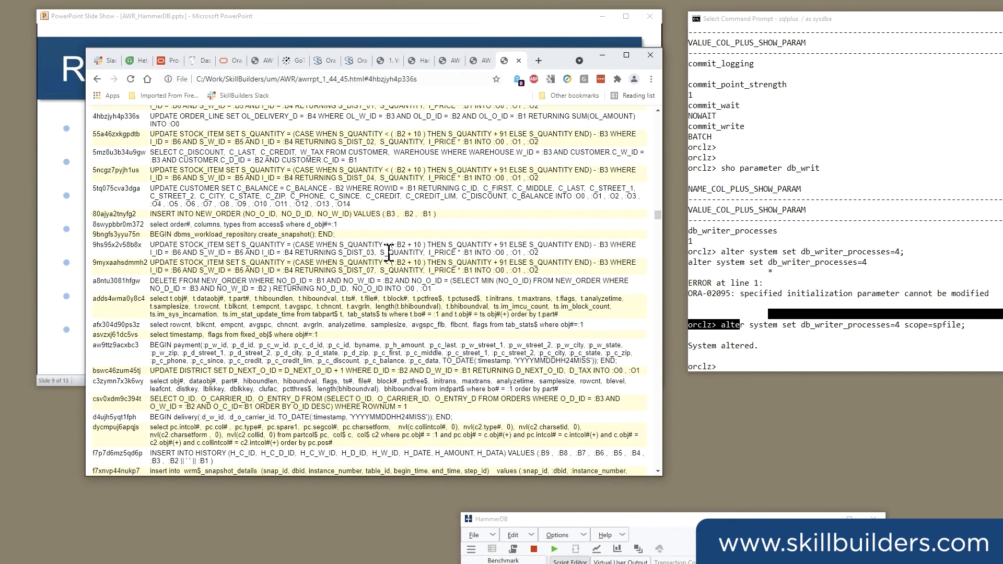
mouse_move(180, 116)
left_mouse_down()
mouse_move(261, 116)
mouse_move(181, 124)
left_mouse_up()
scroll(181, 124, "up", 1)
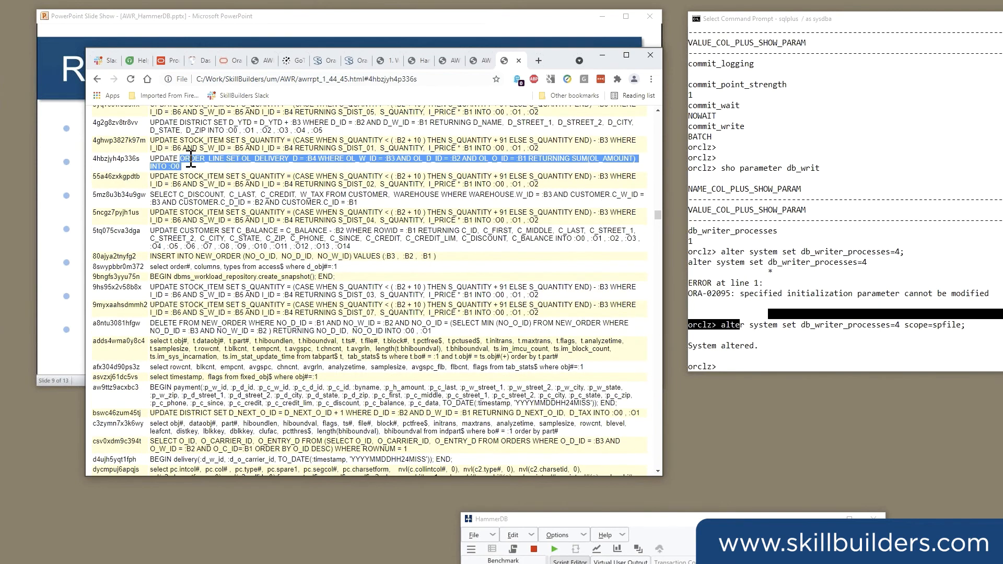
Return to SQL ordered by Elapsed Time and open the full text of the SELECT statement f9rutjmvjm8j7.
left_click(98, 79)
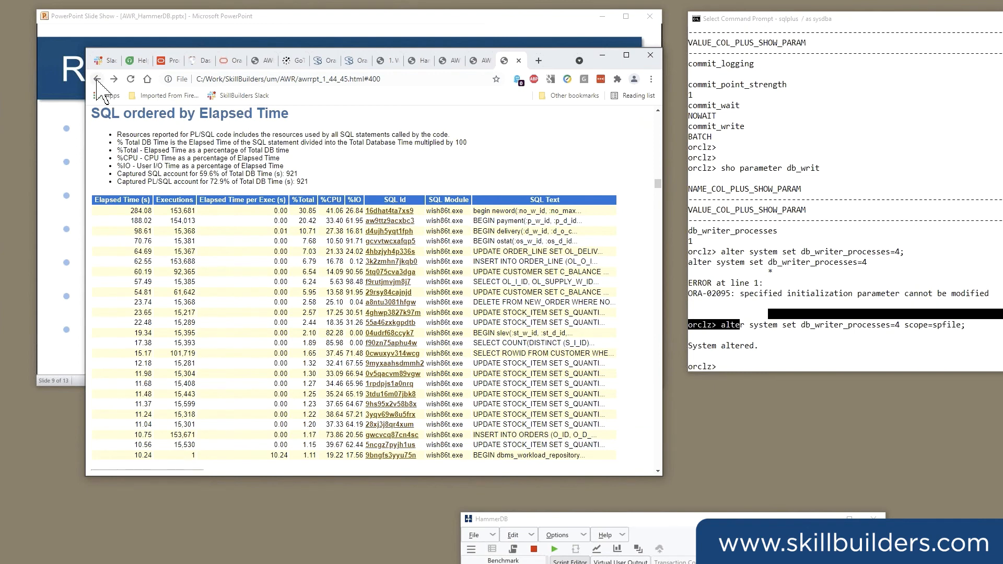
left_click(98, 78)
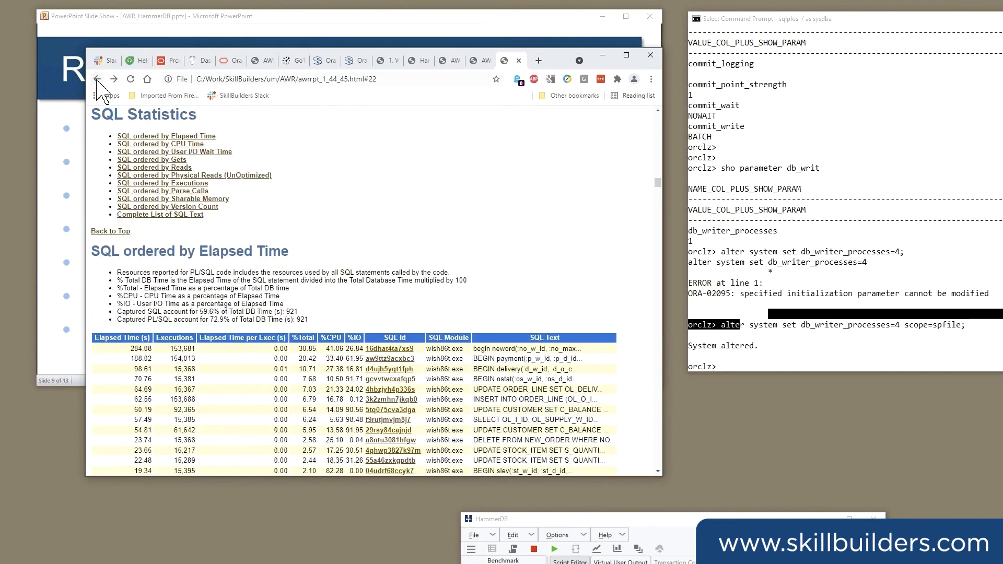
left_click(170, 137)
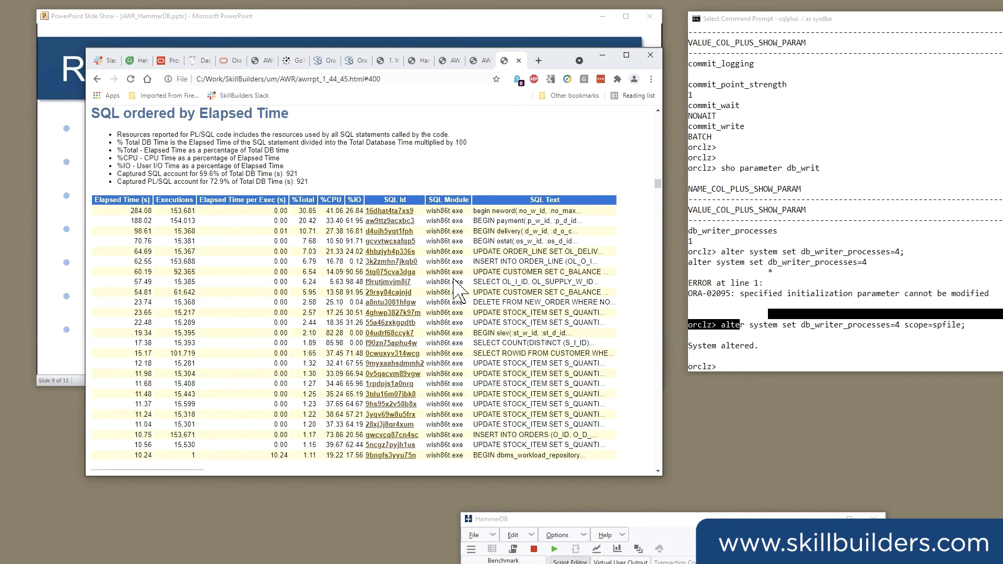
left_click(387, 282)
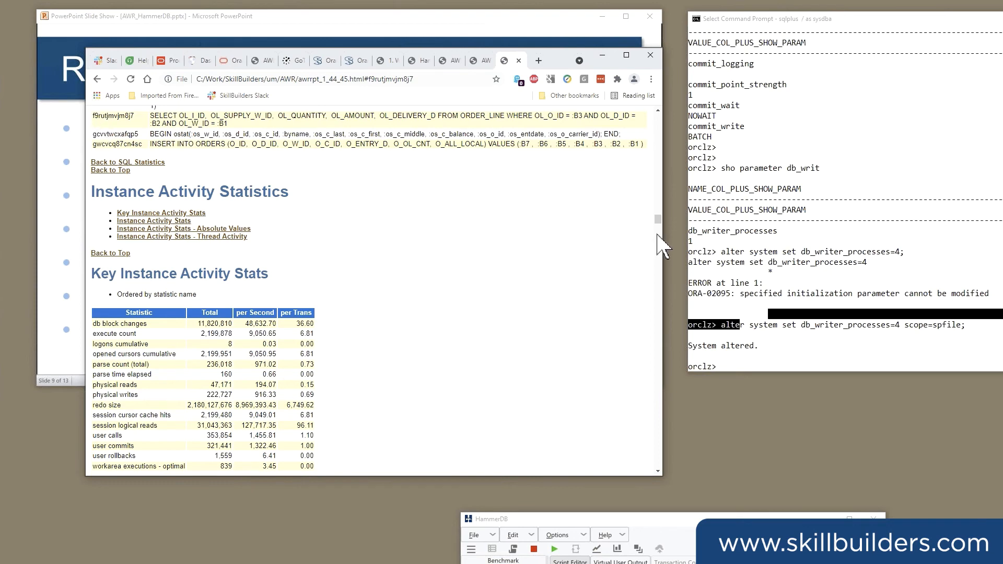
Switch to the SQL*Plus window, bring it fully into view and run @?/rdbms/admin/awrsqrpt.
left_click(804, 250)
left_click_drag(773, 21, 503, 81)
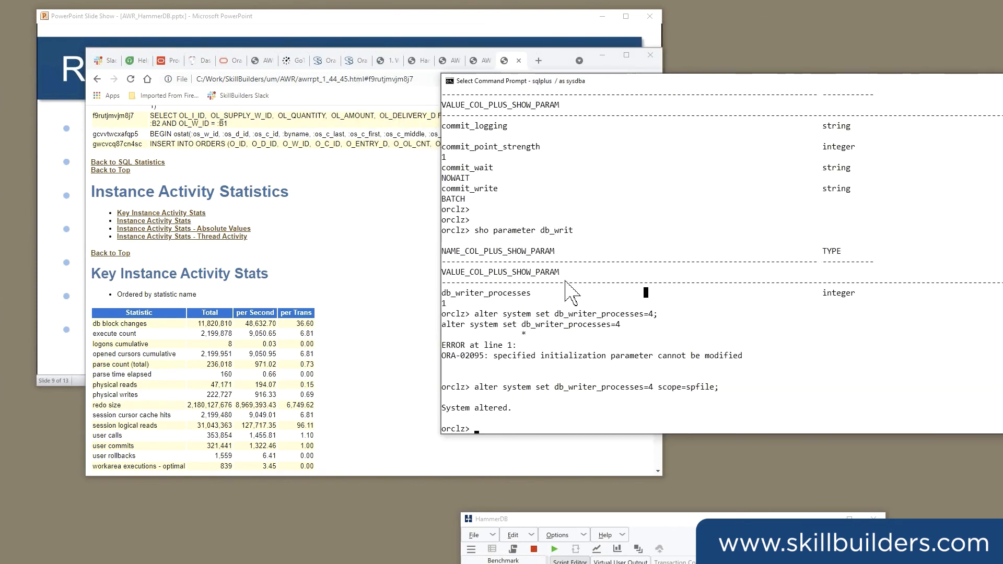
type("@?")
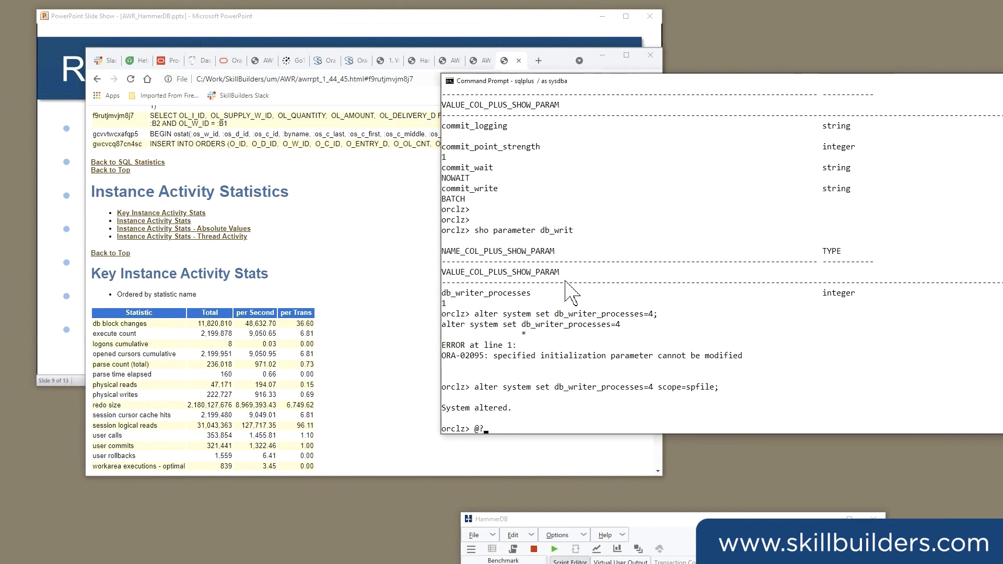
type("/rdbms/admin/")
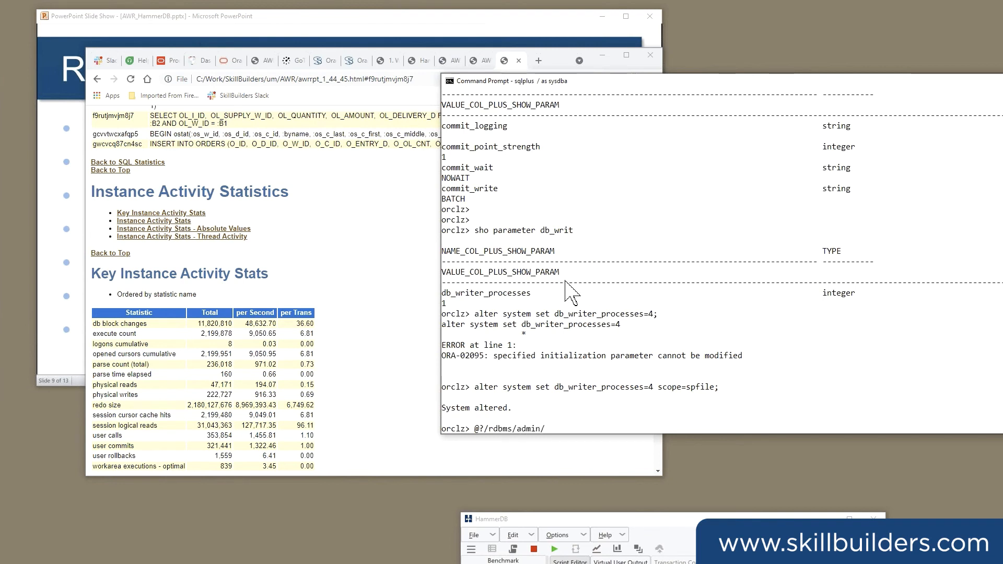
type("awrsqrpt")
key("Return")
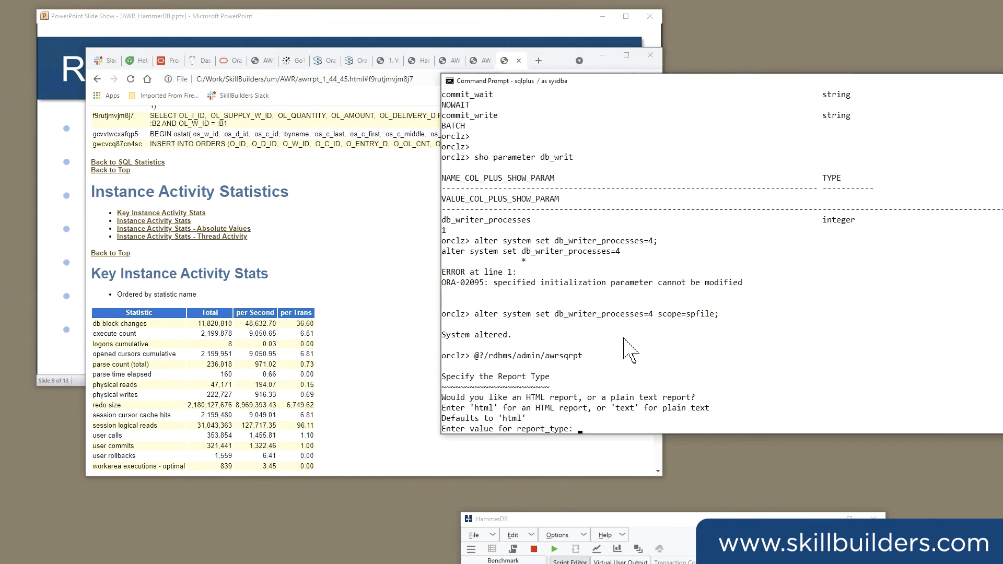
Accept the default report type and snapshot listing, check the AWR report's snapshot IDs, and enter begin snapshot 44 and end snapshot 45.
key("Return")
key("Return")
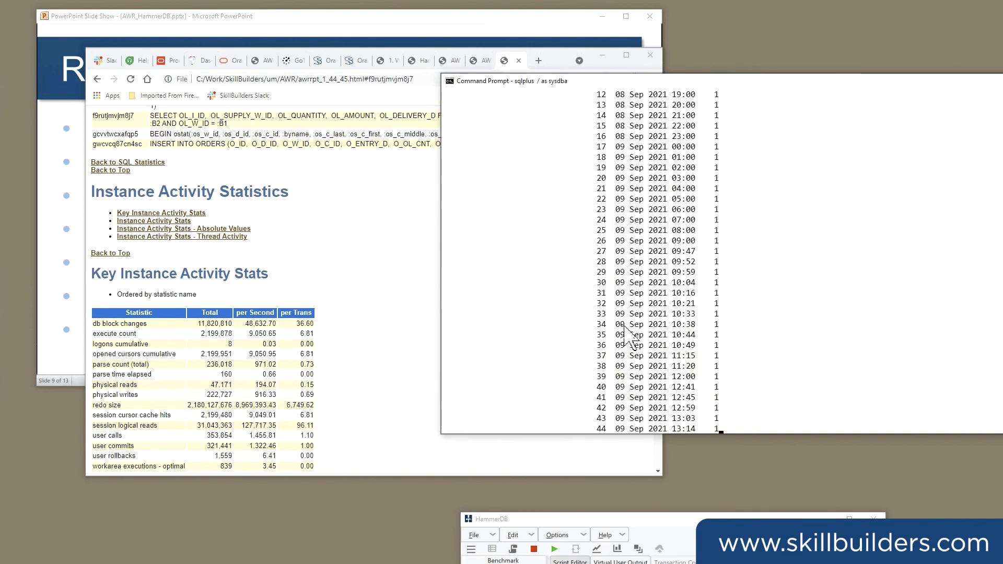
left_click(340, 243)
key("Home")
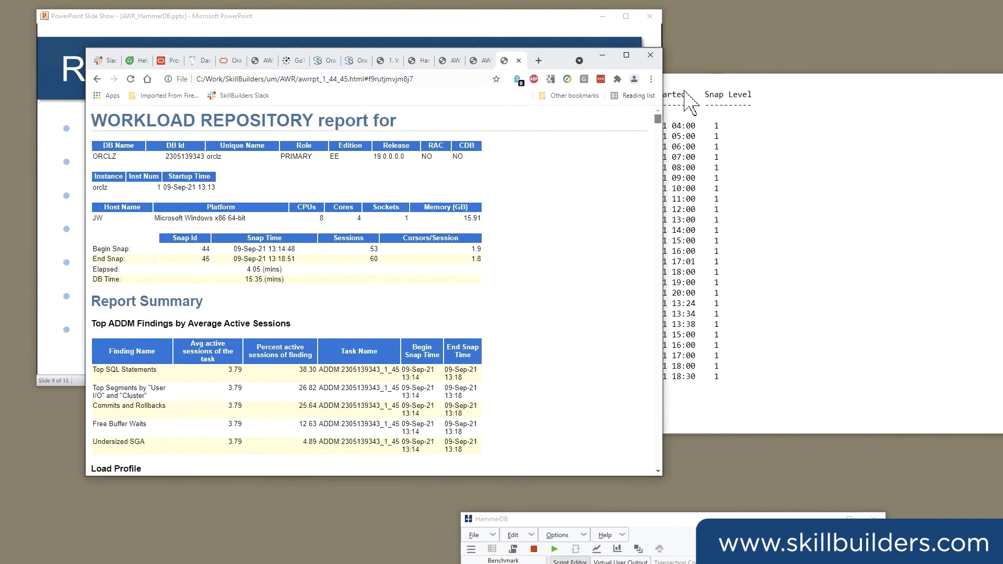
left_click(779, 217)
type("44")
key("Return")
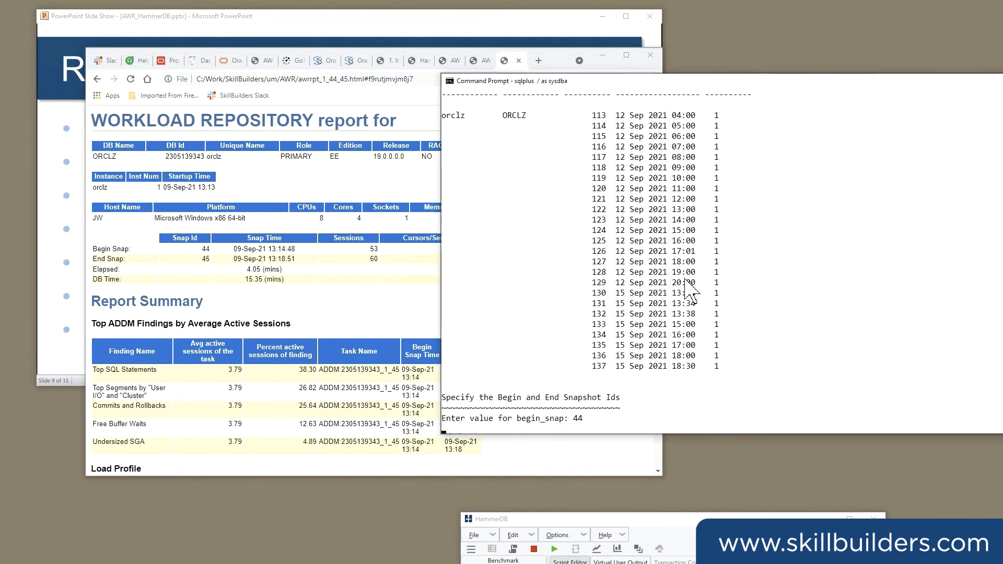
type("45")
key("Return")
Return to the AWR report's SQL ordered by Elapsed Time and open the full text of statement f9rutjmvjm8j7.
left_click(334, 312)
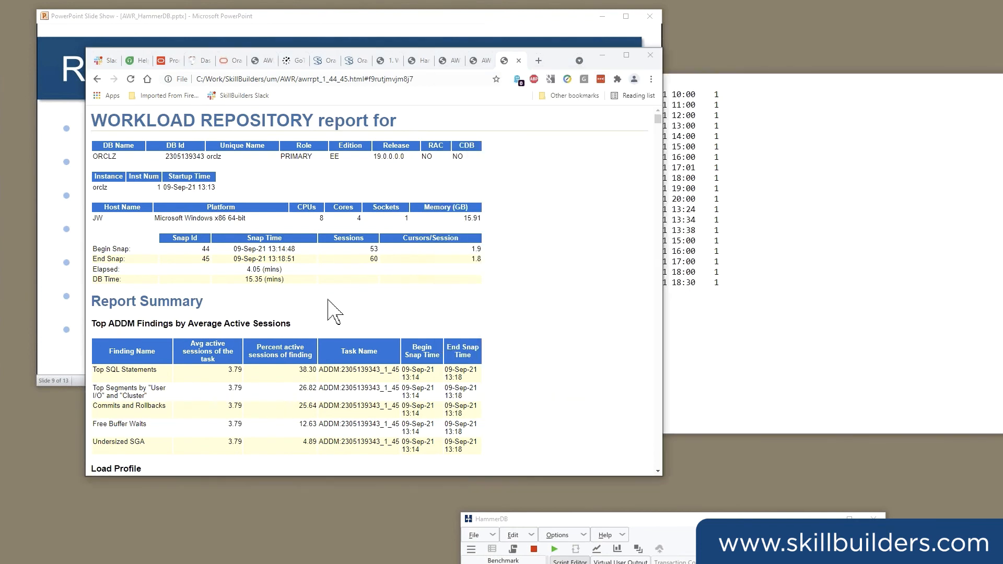
scroll(359, 284, "down", 10)
scroll(362, 247, "down", 8)
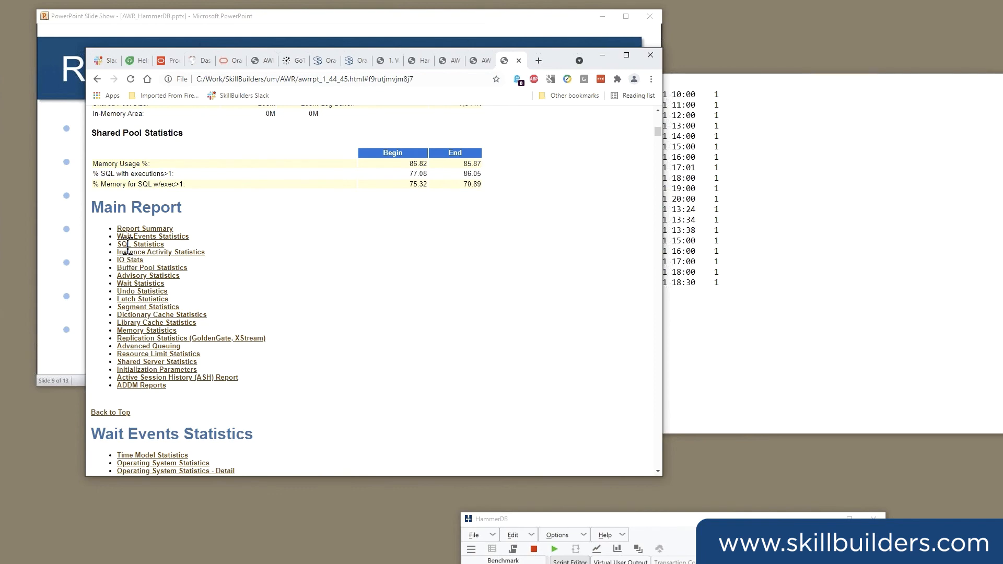
left_click(131, 244)
scroll(374, 315, "down", 1)
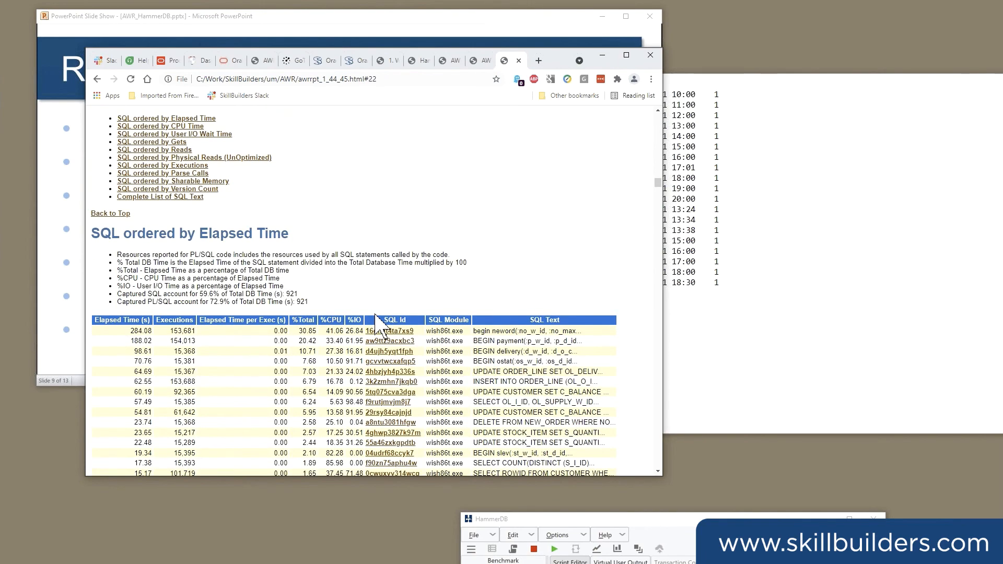
scroll(382, 324, "down", 1)
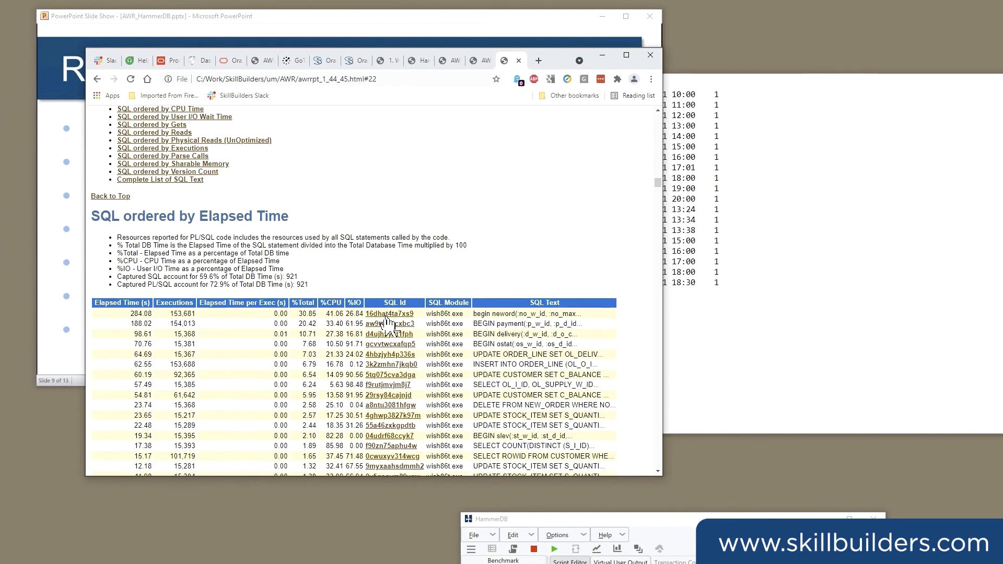
scroll(387, 320, "down", 1)
left_click(386, 368)
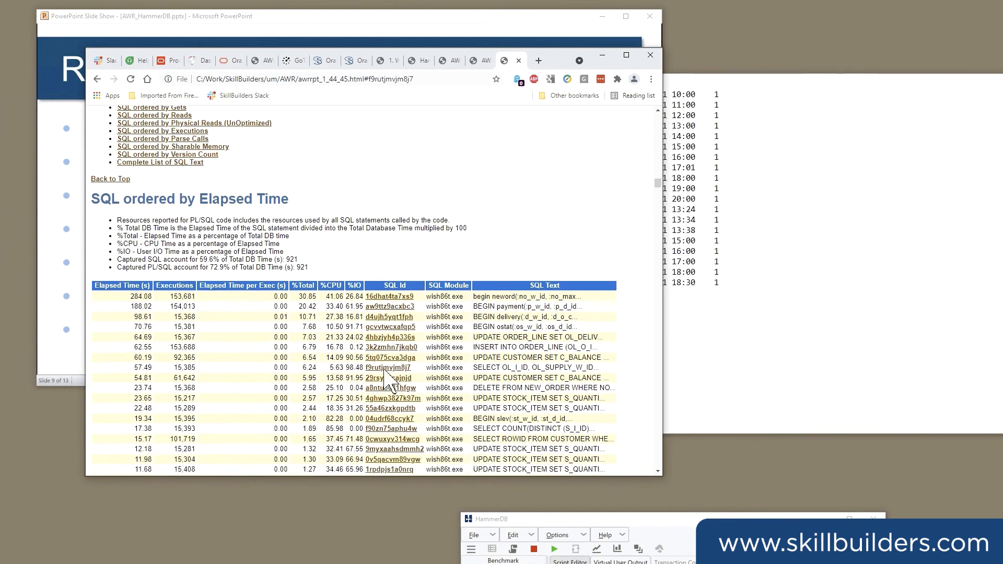
Copy the SQL ID f9rutjmvjm8j7 from the report, supply it as sql_id in SQL*Plus and accept the default report name.
left_click_drag(135, 172, 135, 204)
key("ctrl+c")
left_click(94, 203)
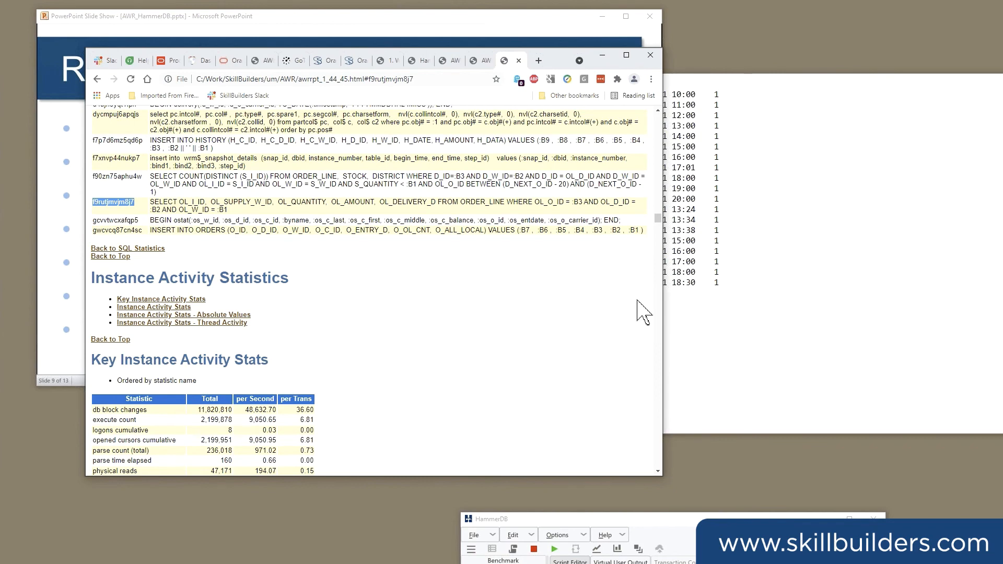
left_click(712, 312)
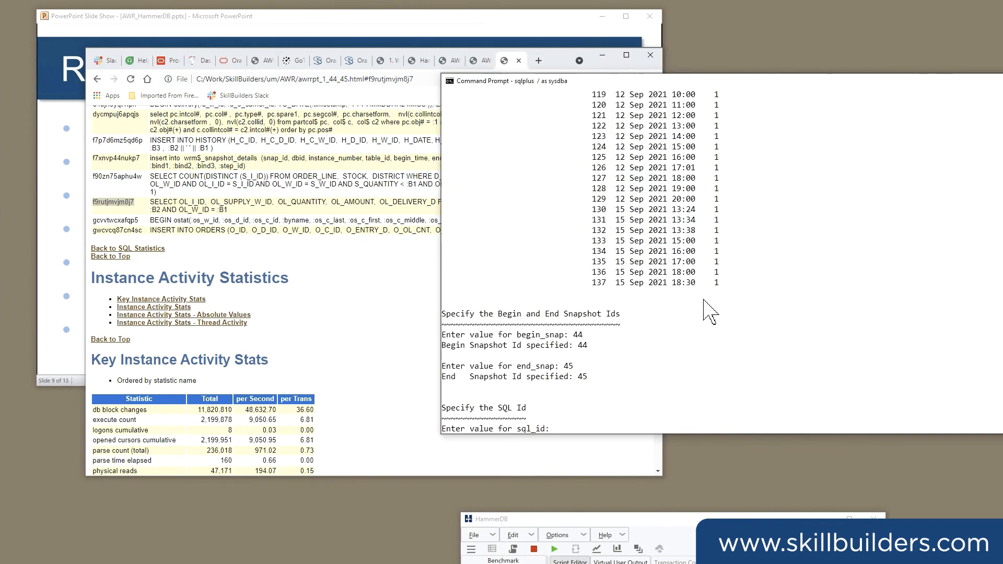
right_click(699, 298)
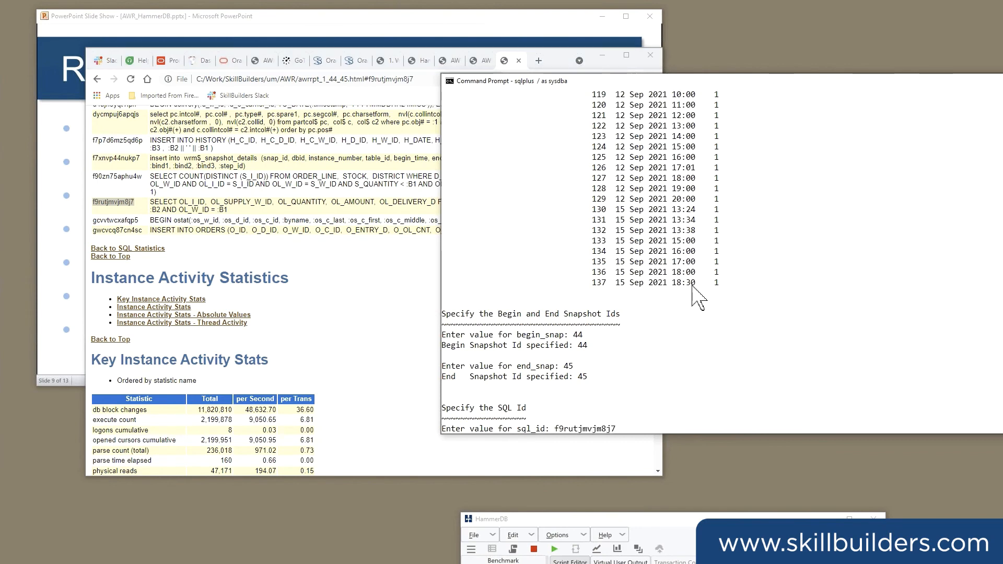
key("Return")
key("Return")
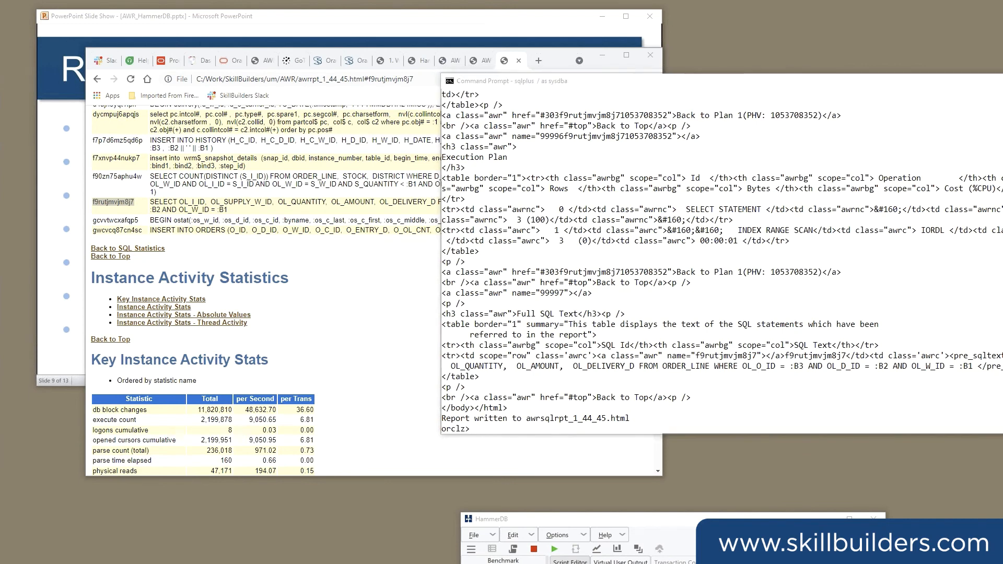
Switch to File Explorer, browse to the home folder under C:\Users and open awrsqlrpt_1_44_45.html.
left_click_drag(0, 412, 616, 165)
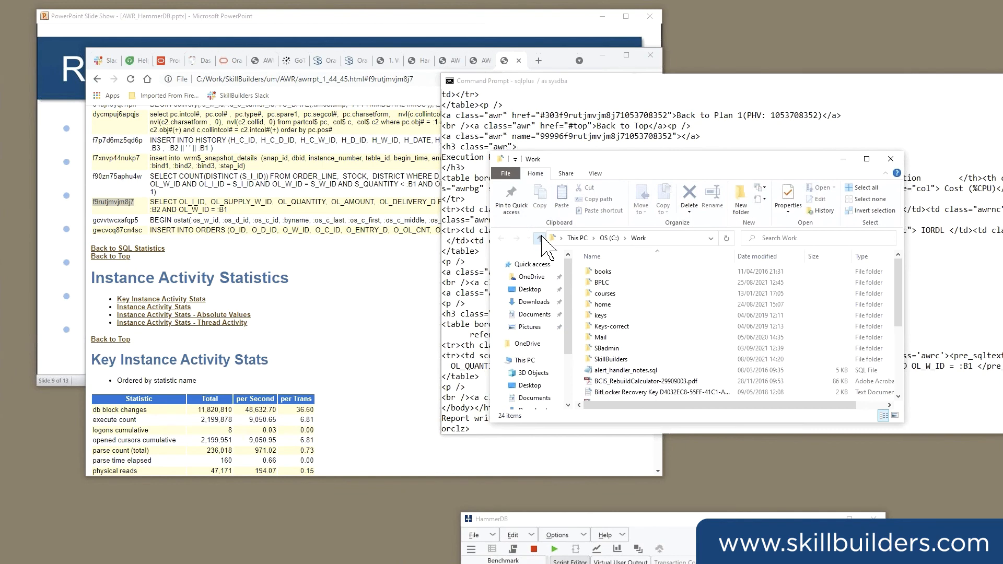
left_click(540, 238)
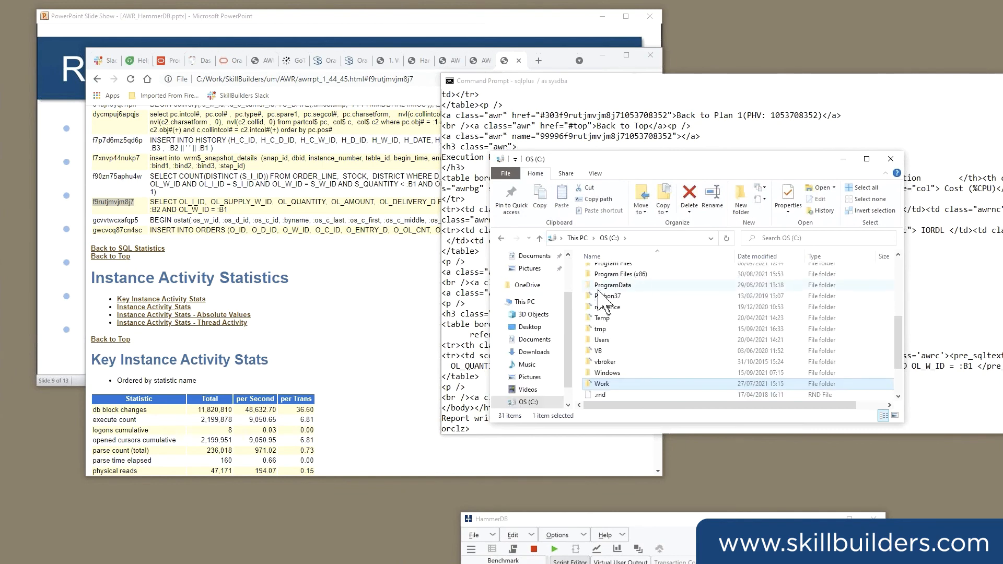
scroll(591, 337, "down", 2)
double_click(595, 285)
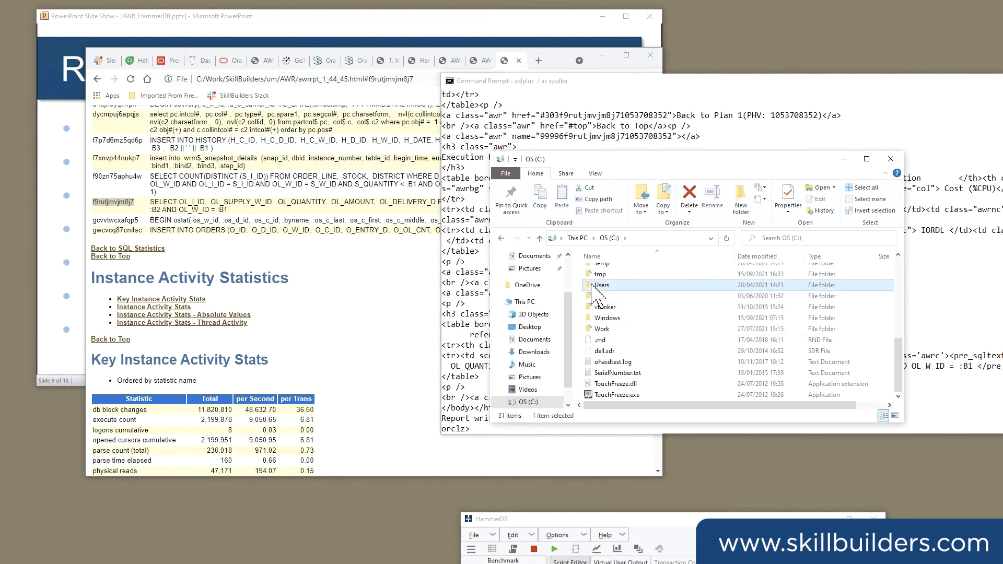
double_click(605, 273)
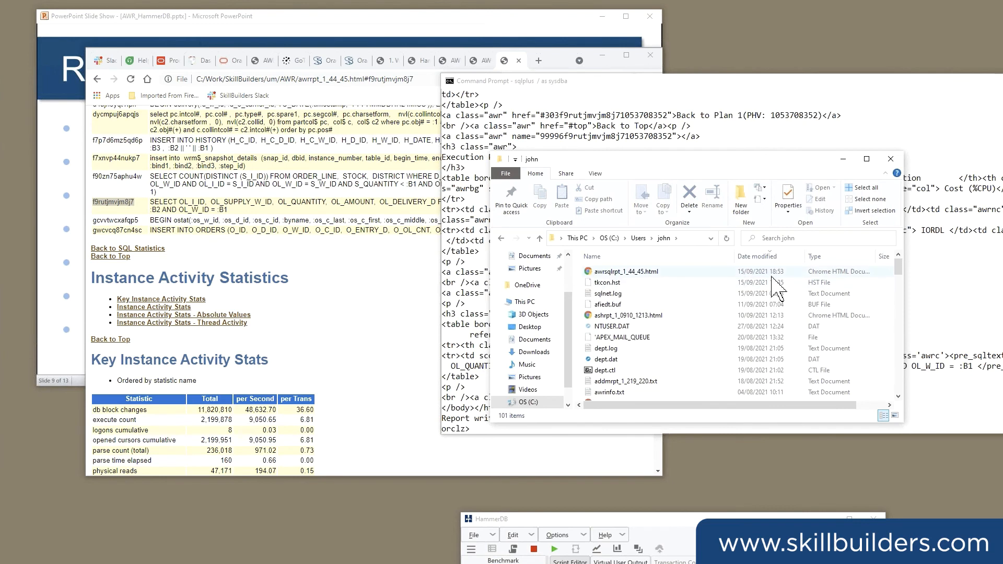
double_click(634, 272)
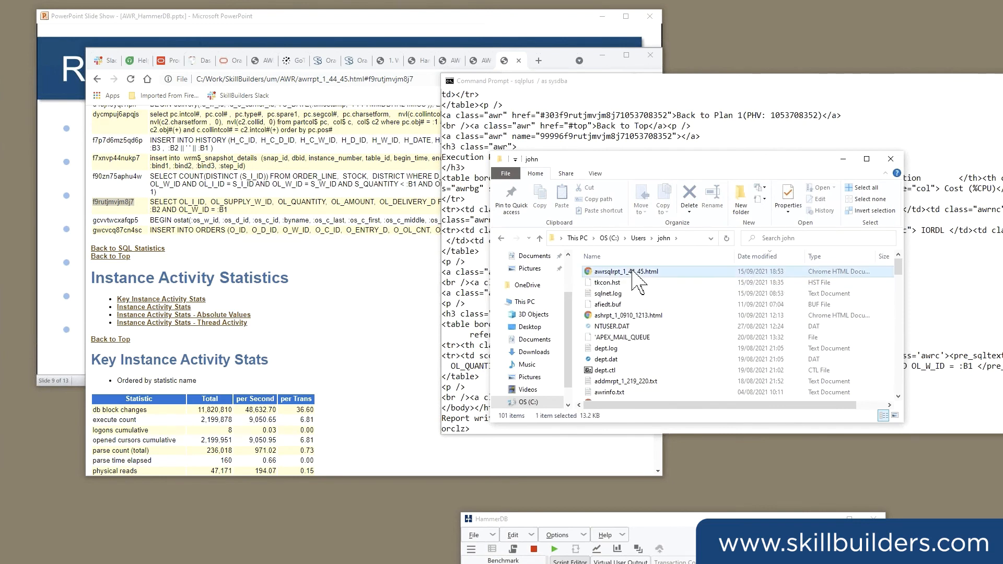
Review the SQL report's snapshot period, SQL summary and plan statistics, and open the statement's full SQL text.
left_click_drag(179, 196, 258, 236)
left_click(274, 239)
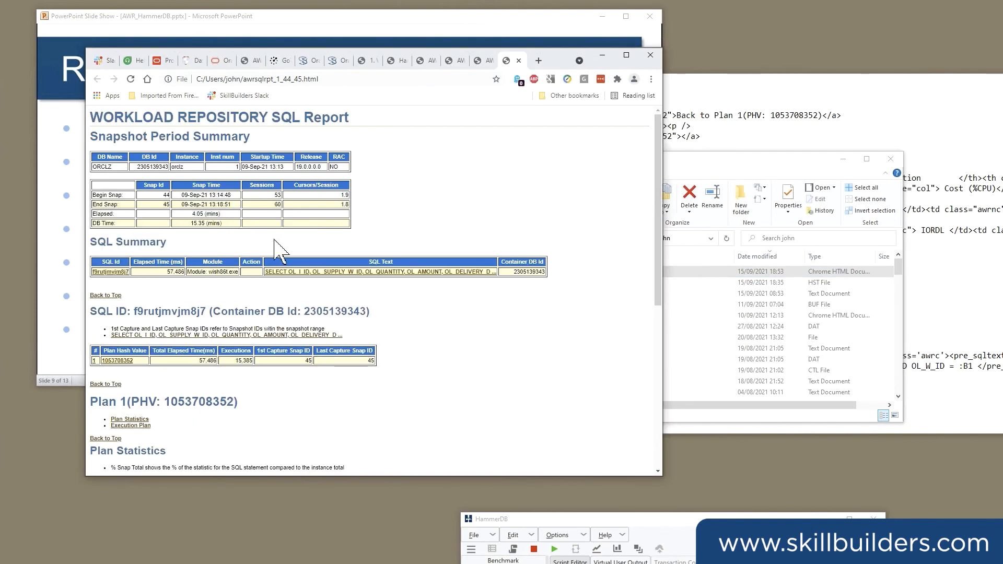
scroll(276, 248, "down", 1)
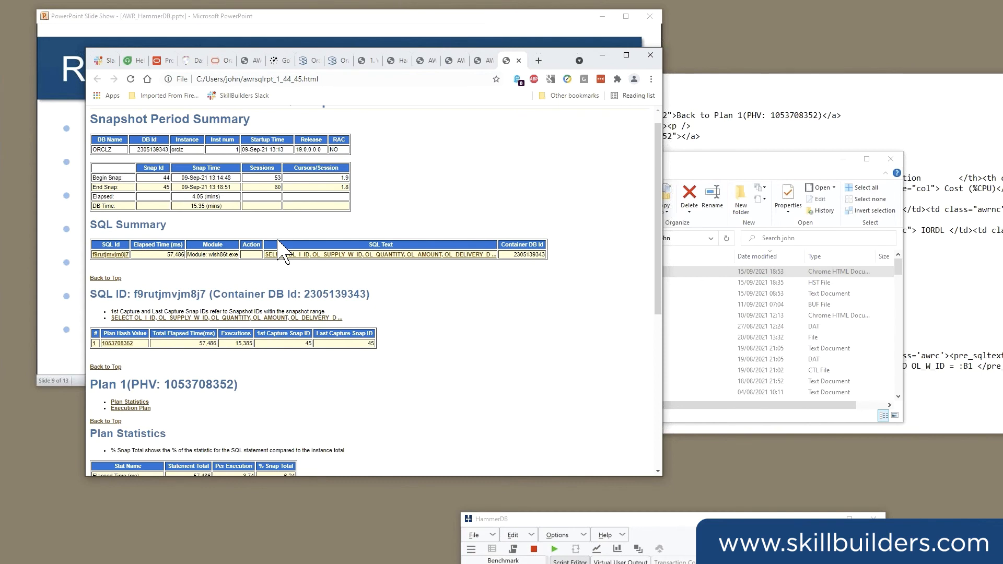
scroll(282, 255, "down", 2)
scroll(283, 252, "down", 1)
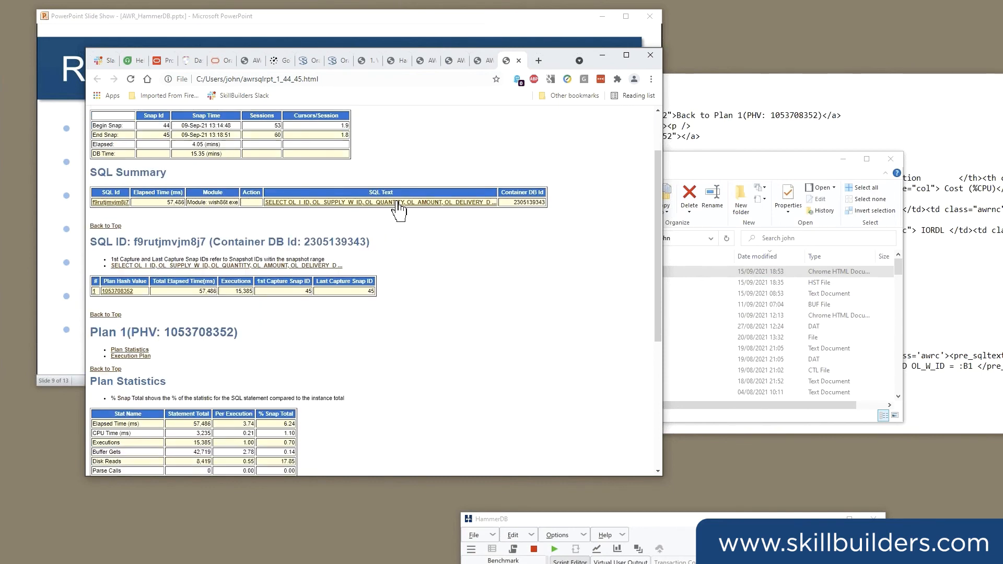
left_click(399, 204)
Highlight the INDEX RANGE SCAN row on IORDL in the execution plan, and switch to the PowerPoint slide show.
left_click_drag(112, 365, 160, 366)
left_click(154, 384)
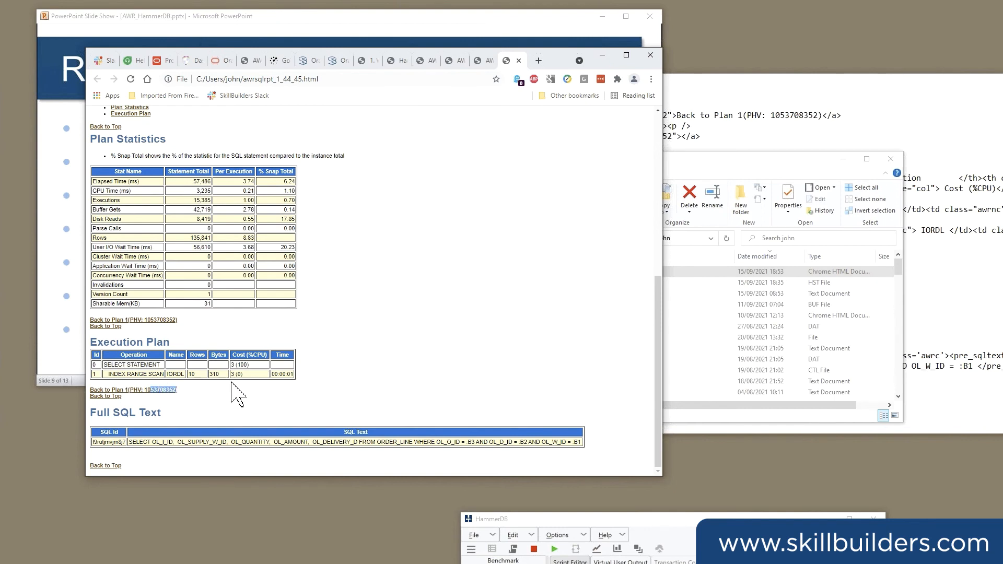
left_click_drag(123, 374, 282, 375)
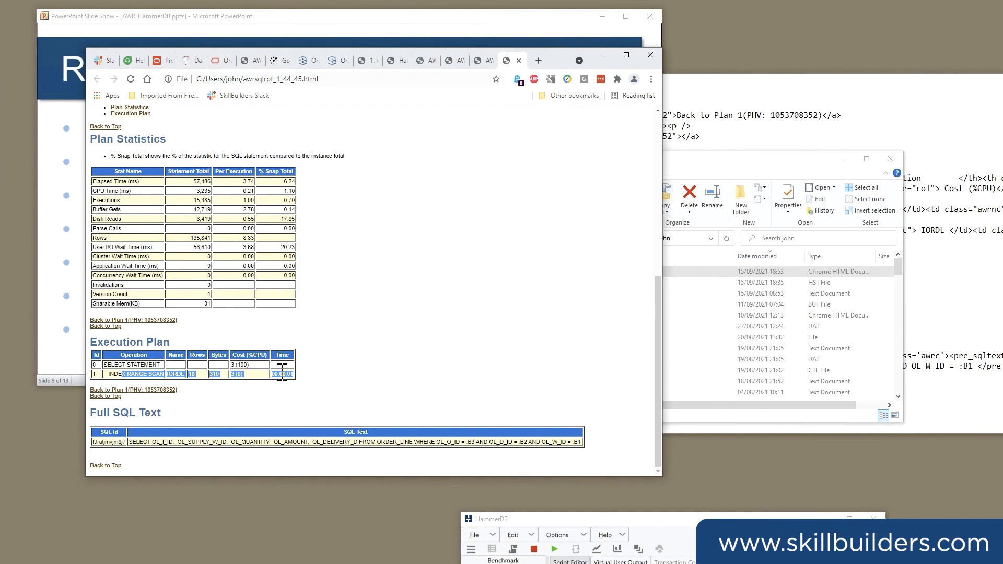
left_click(314, 19)
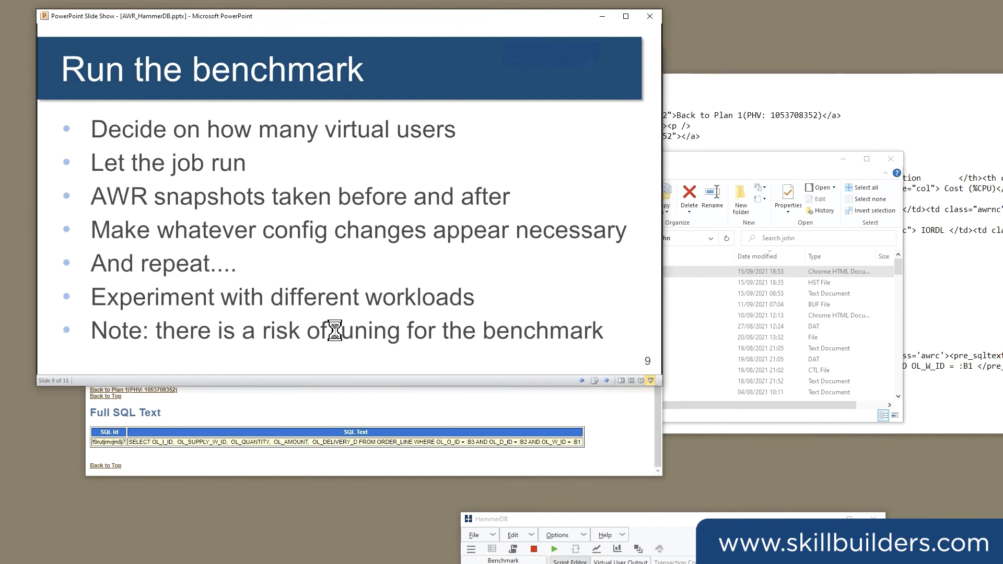